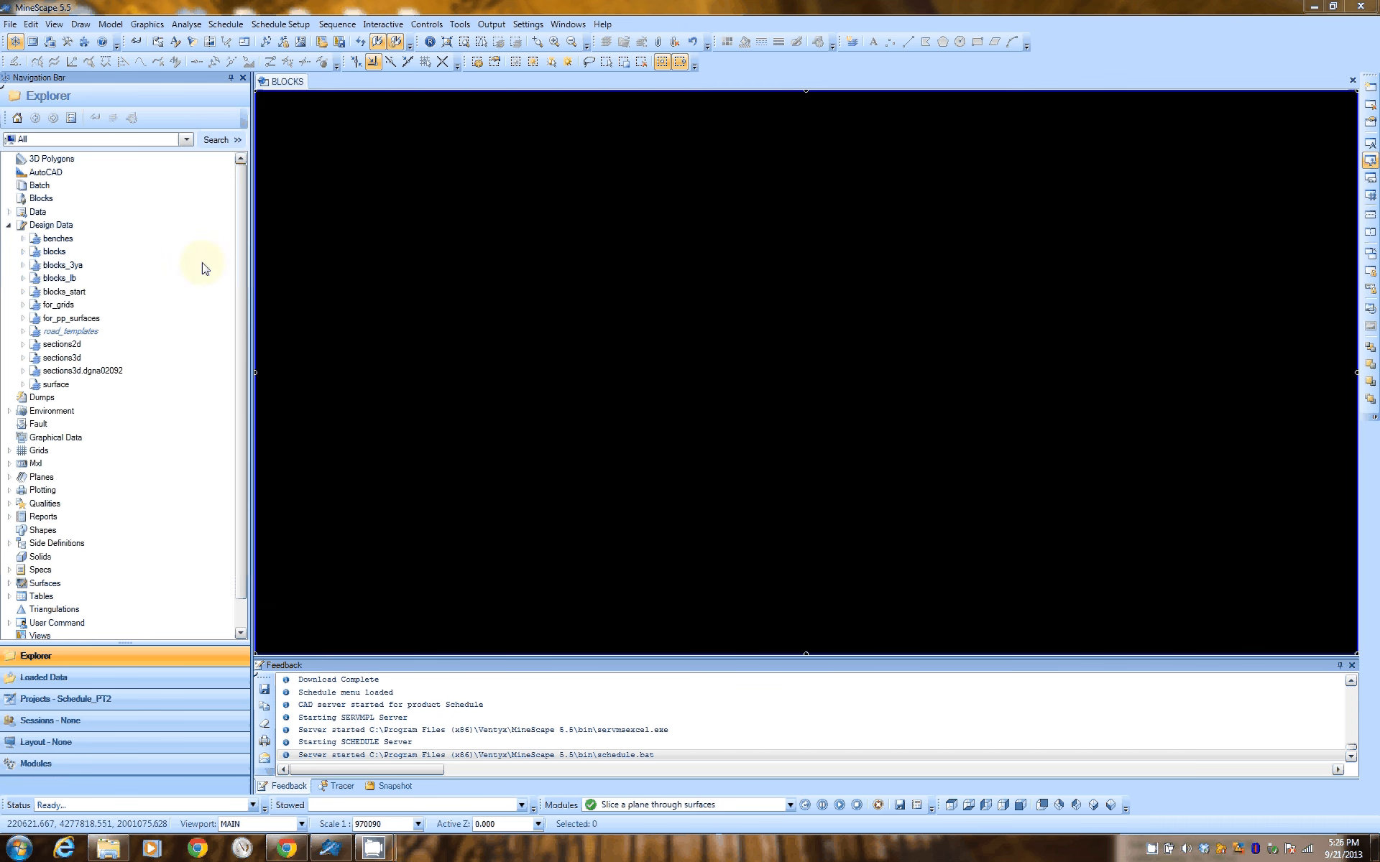
Display the block layers MB_0785, MB_0890 and MB_1025 of the blocks design file one after another
{"action": "left_click", "coordinate": [23, 252]}
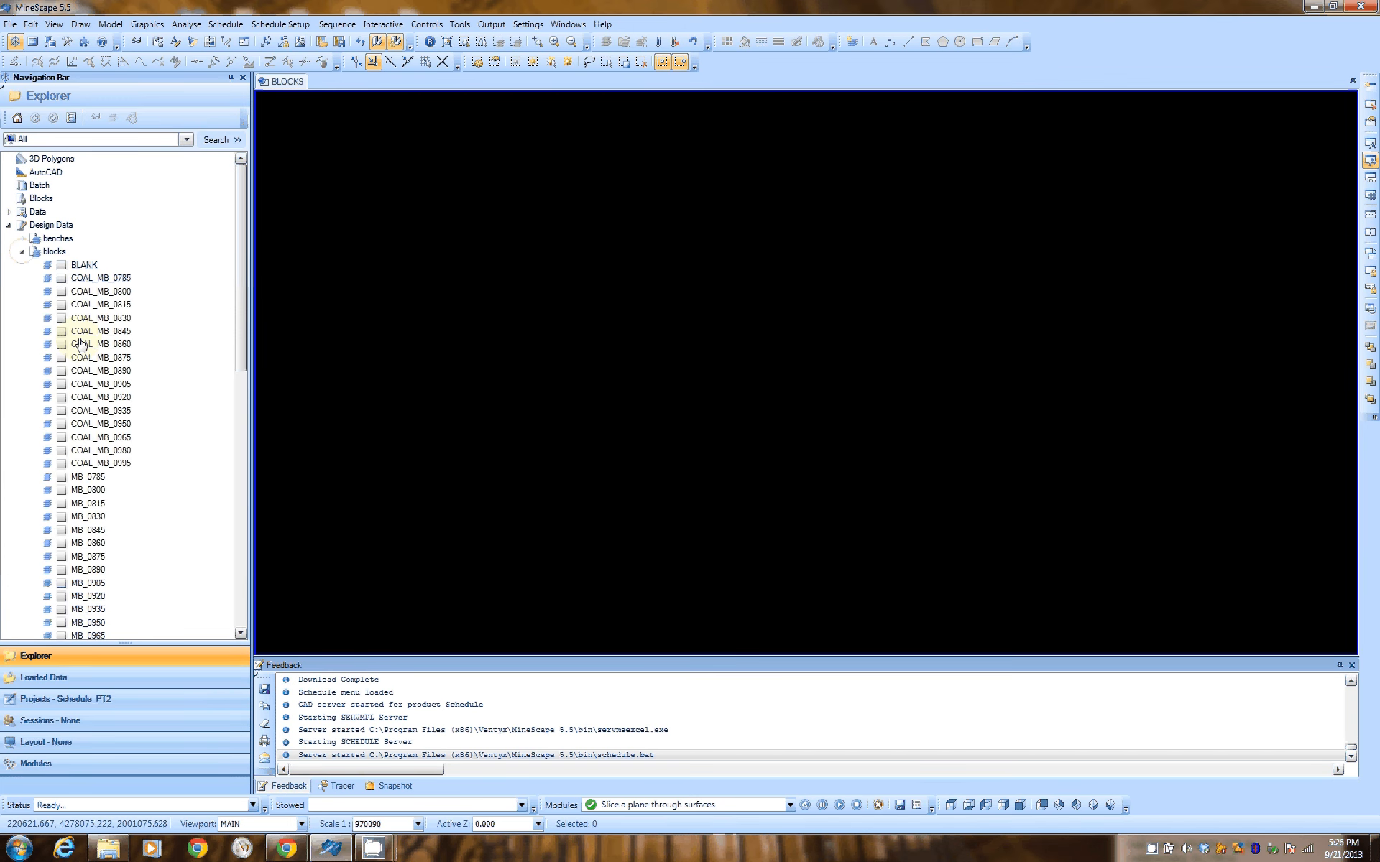
{"action": "left_click_drag", "start_coordinate": [243, 288], "coordinate": [244, 405]}
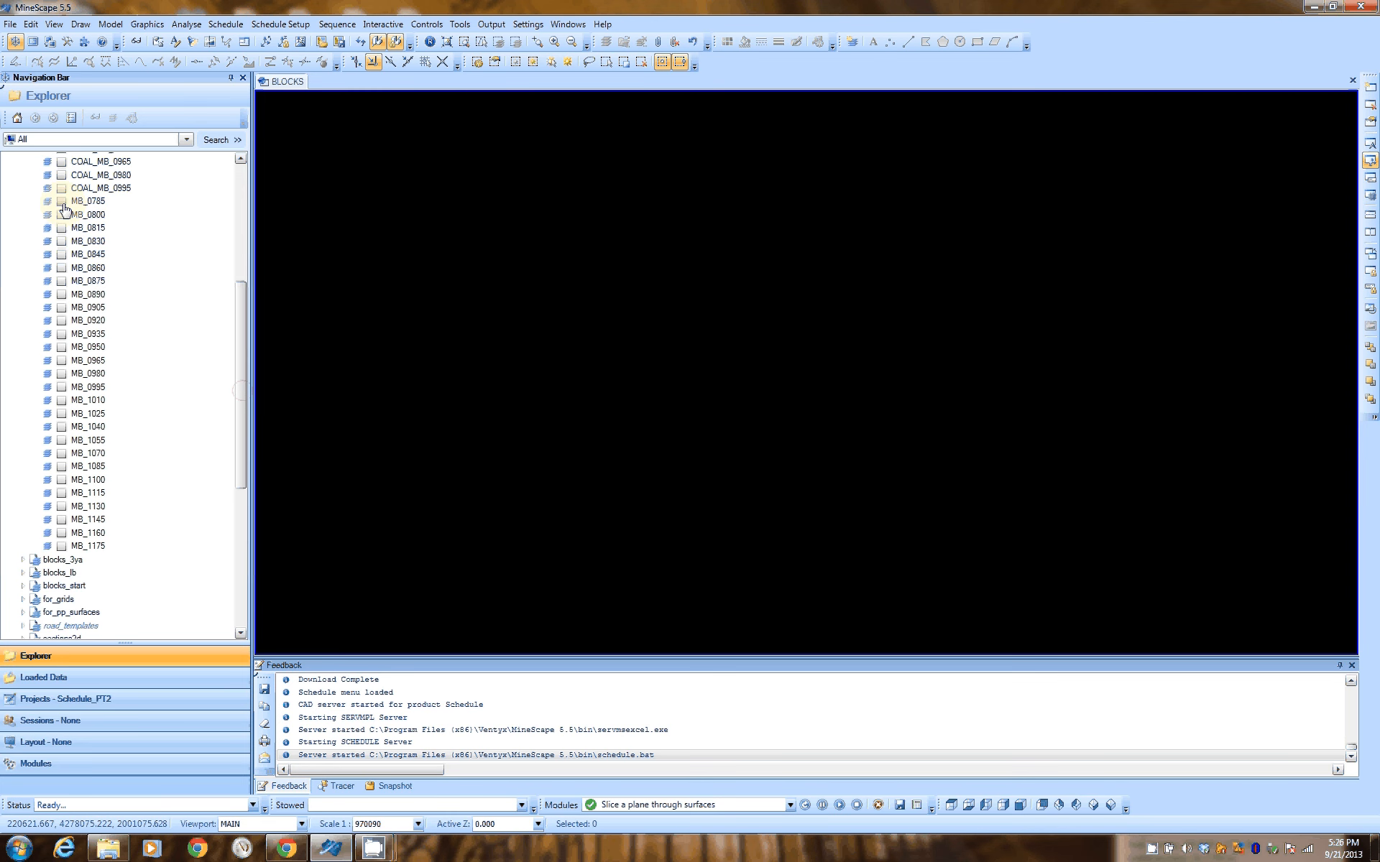
{"action": "left_click", "coordinate": [62, 202]}
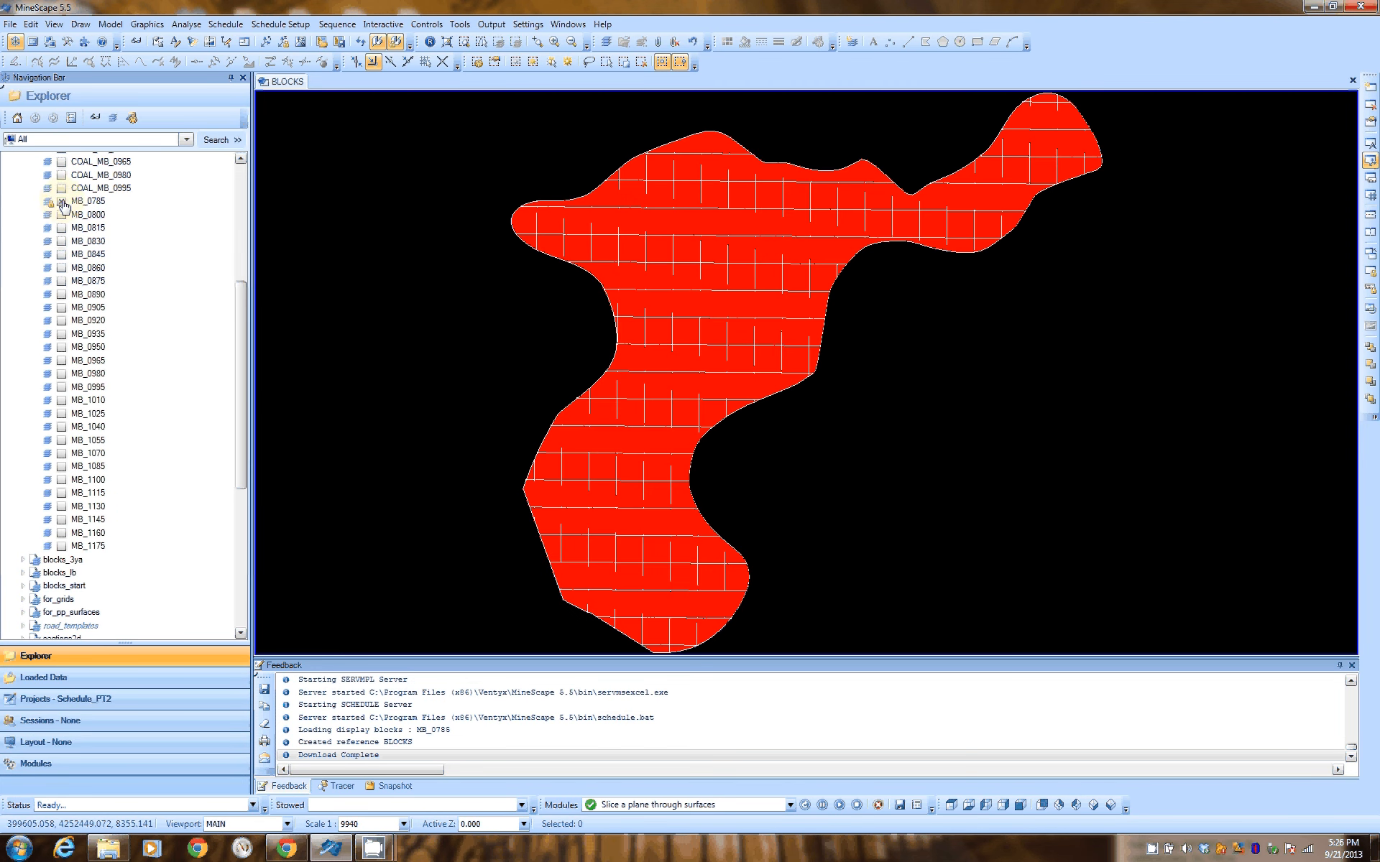
{"action": "left_click", "coordinate": [61, 202]}
{"action": "left_click", "coordinate": [62, 295]}
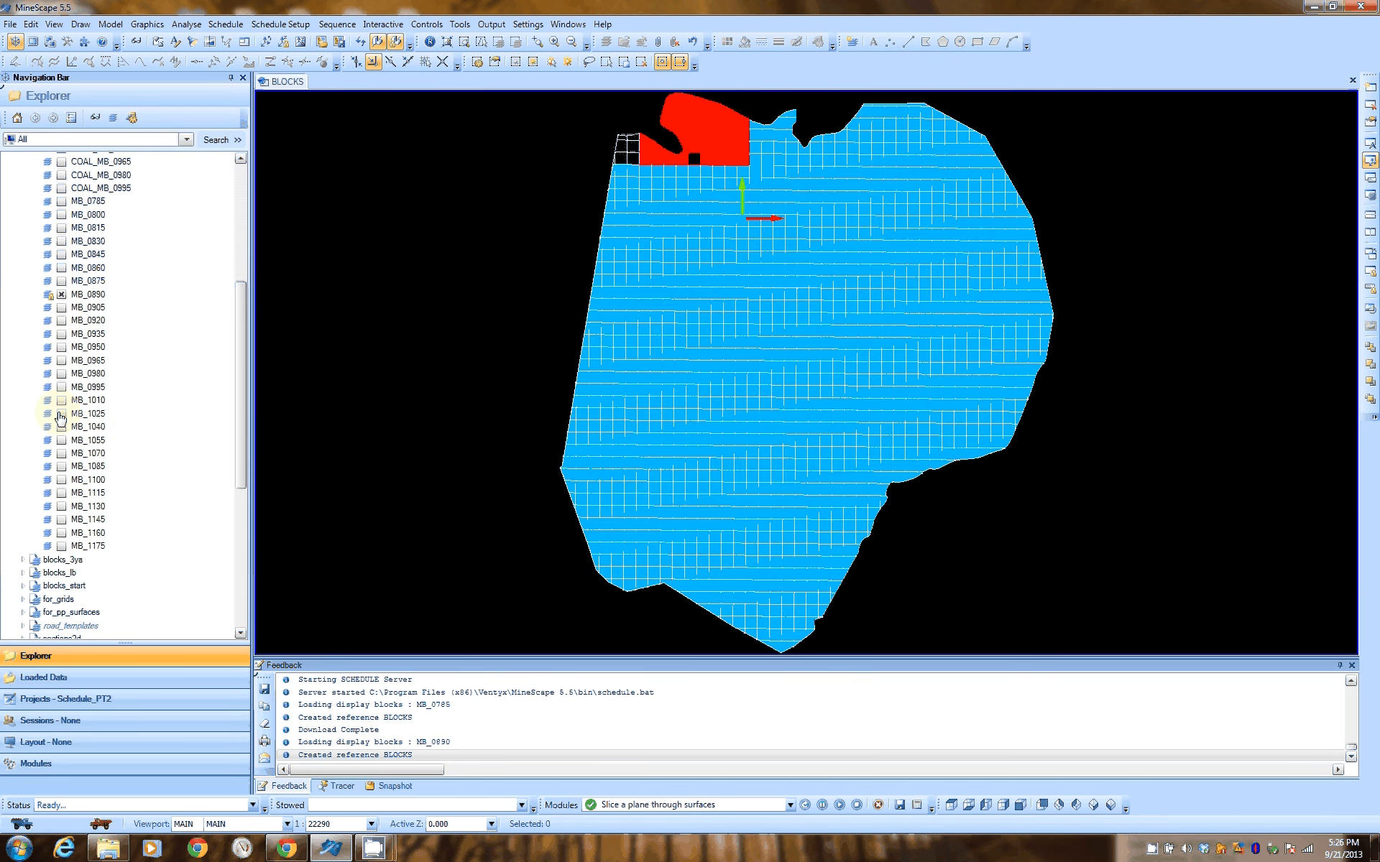
{"action": "left_click", "coordinate": [62, 414]}
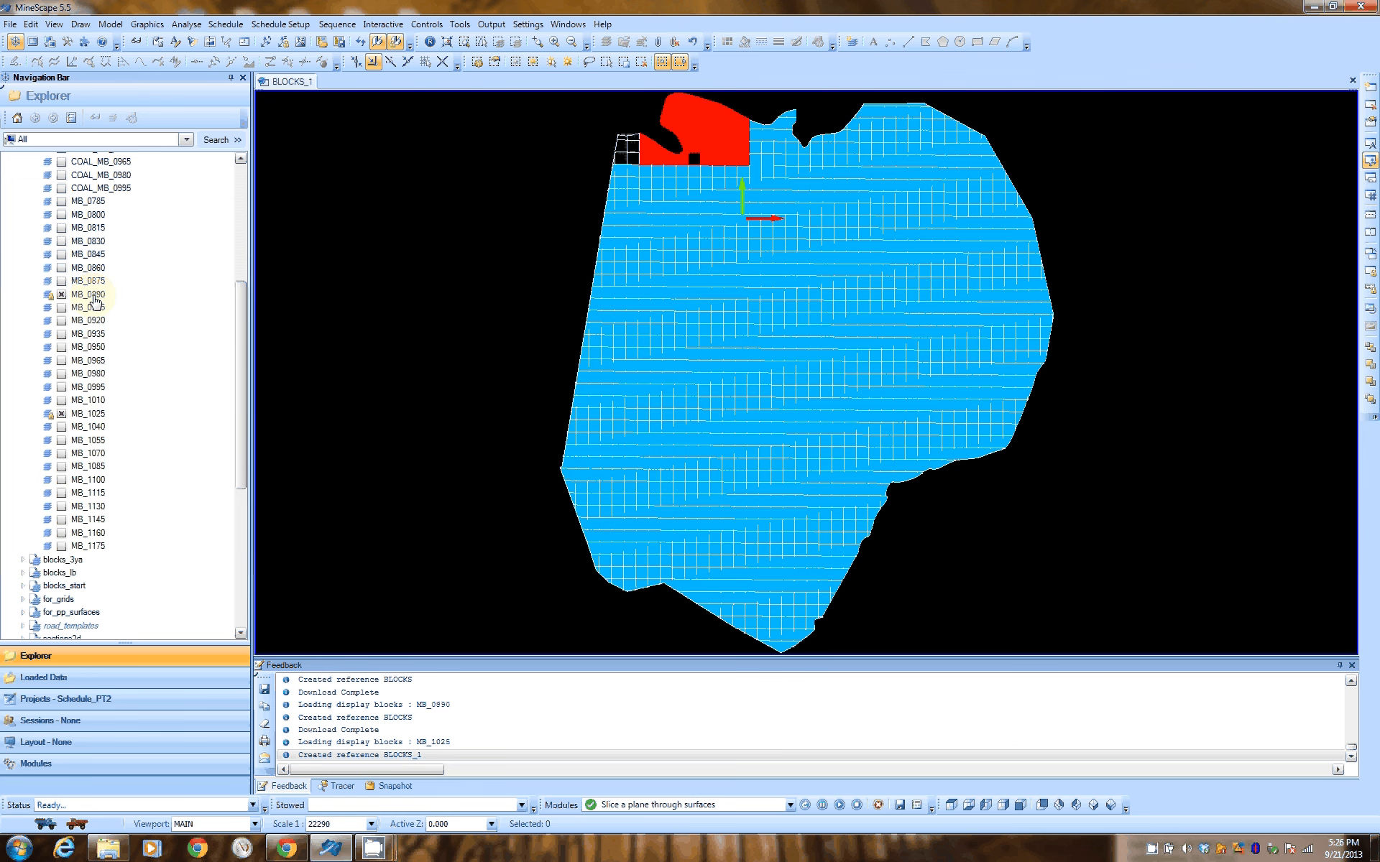
Load all layers from MB_0890 through MB_1025 of the blocks design file together into the viewport for viewing
{"action": "double_click", "coordinate": [94, 296]}
{"action": "double_click", "coordinate": [103, 313]}
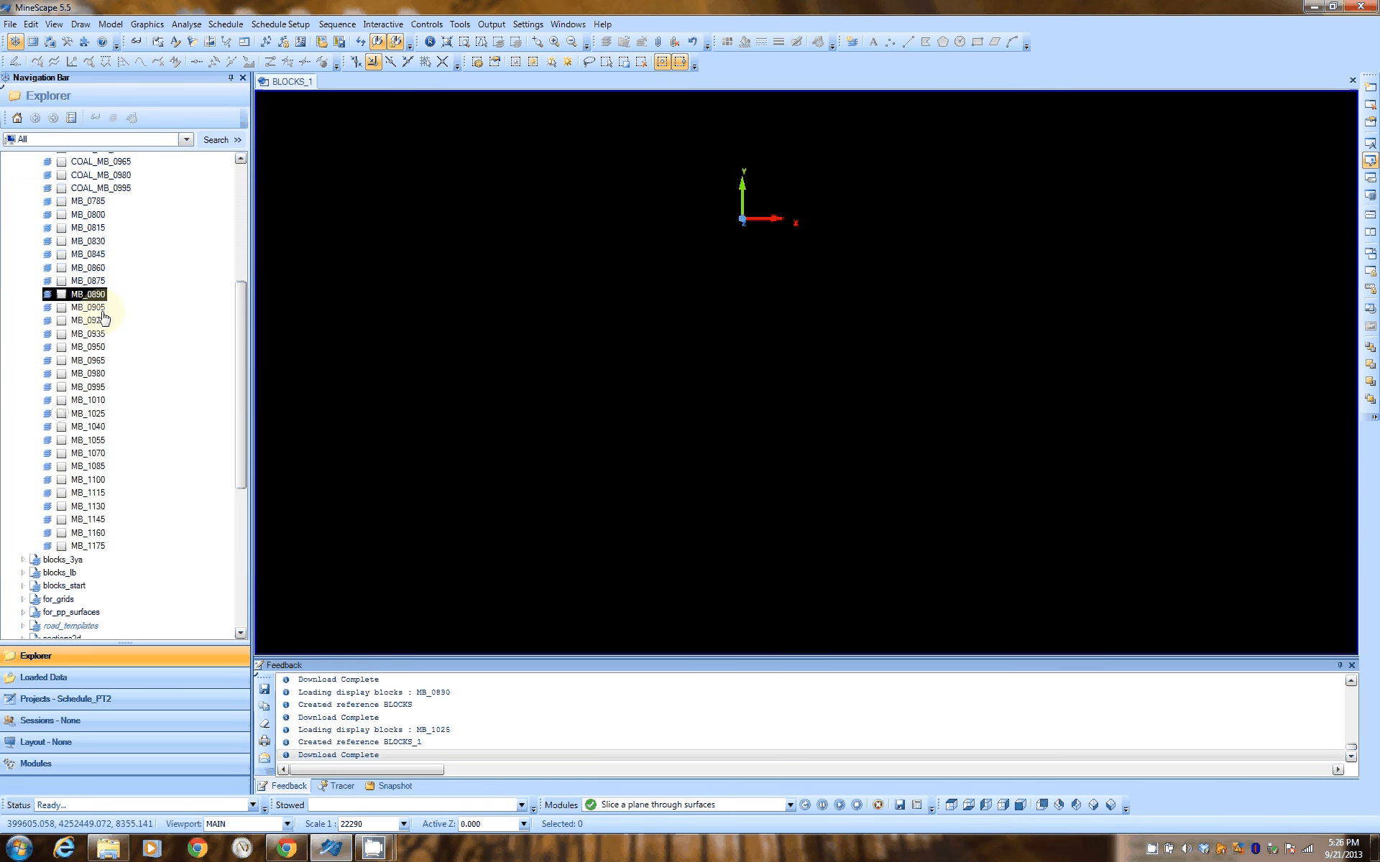
{"action": "left_click", "coordinate": [96, 415], "text": "shift"}
{"action": "right_click", "coordinate": [97, 415]}
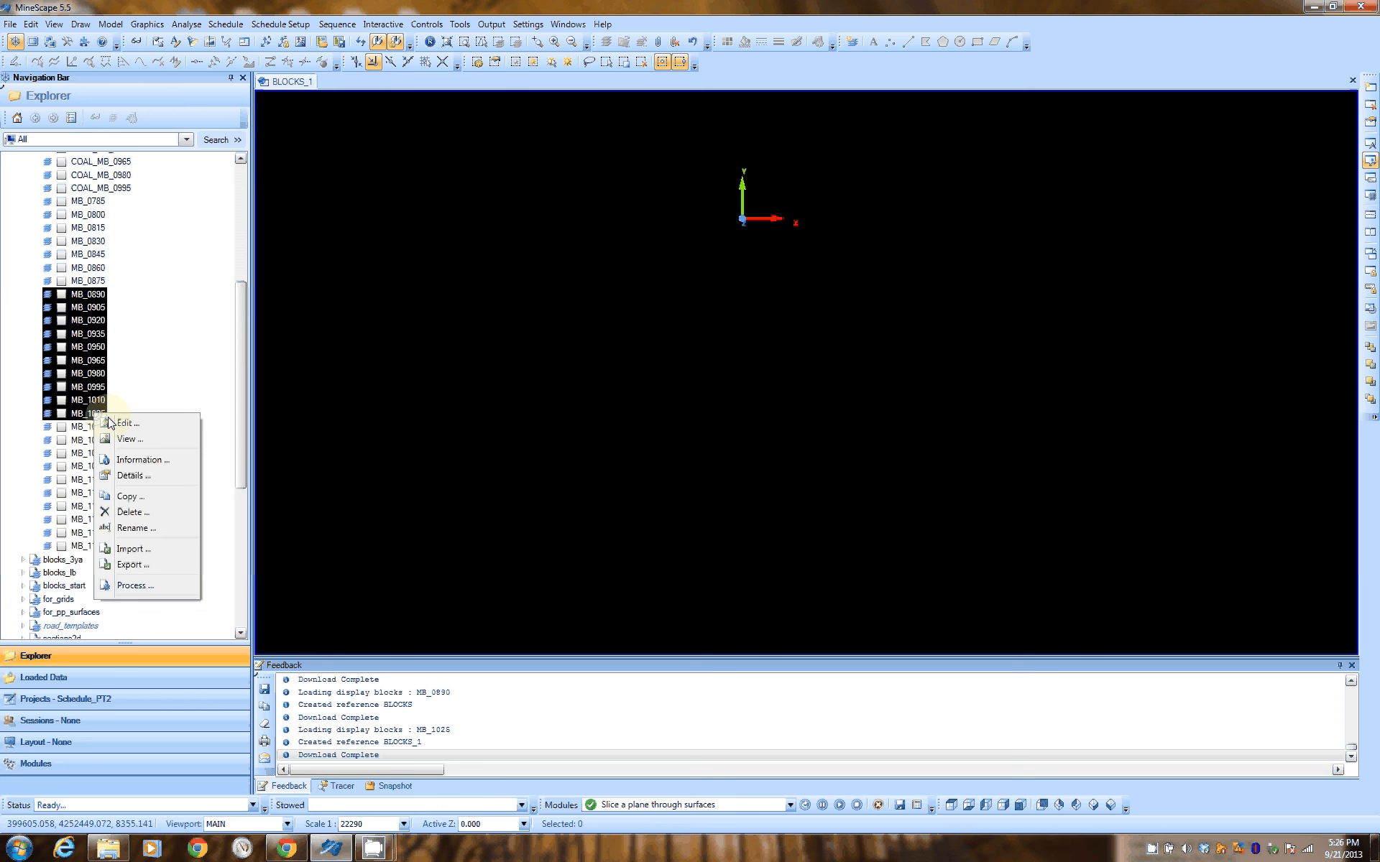
{"action": "left_click", "coordinate": [139, 438]}
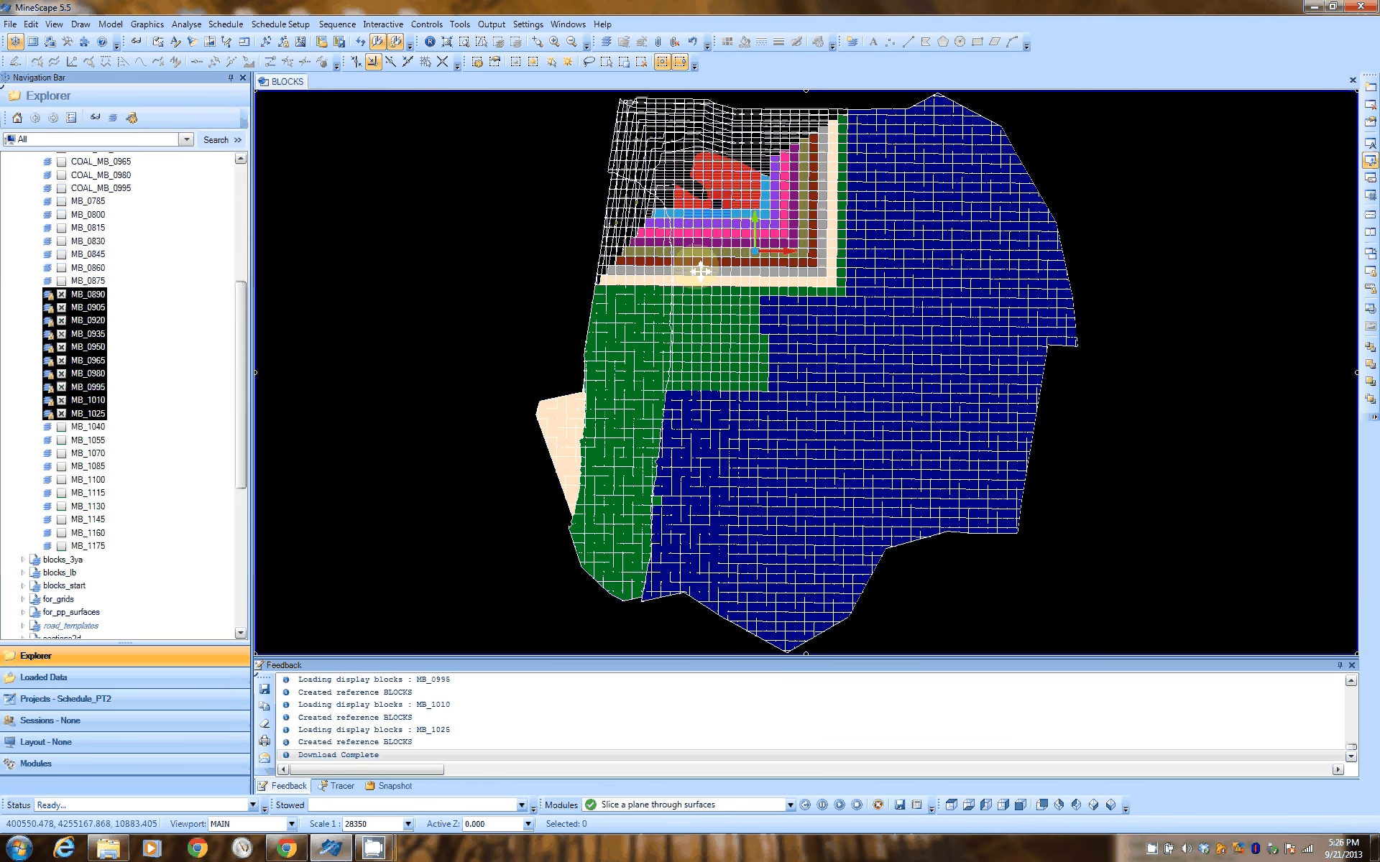
{"action": "left_click_drag", "start_coordinate": [699, 270], "coordinate": [622, 475]}
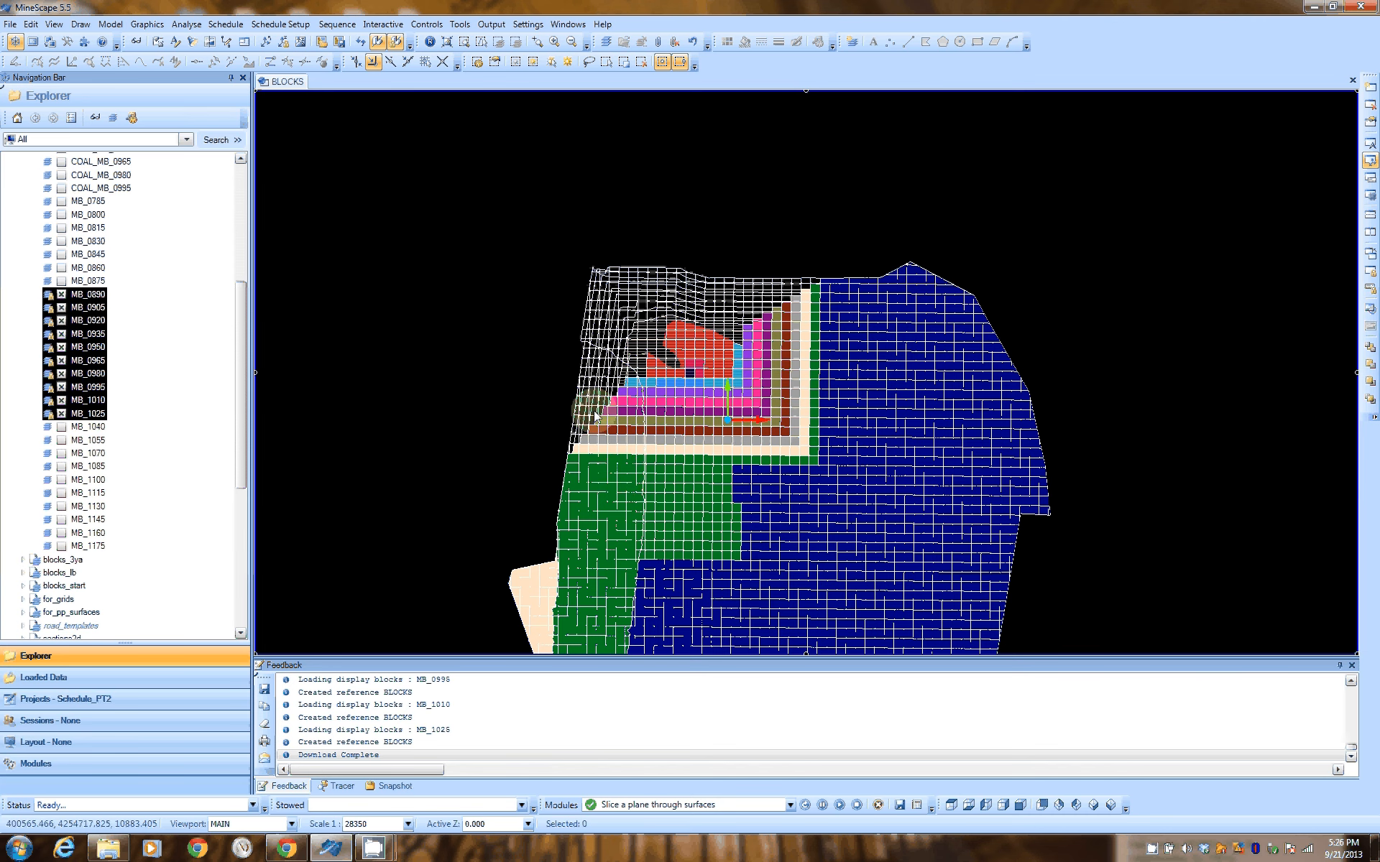
{"action": "mouse_move", "coordinate": [811, 458]}
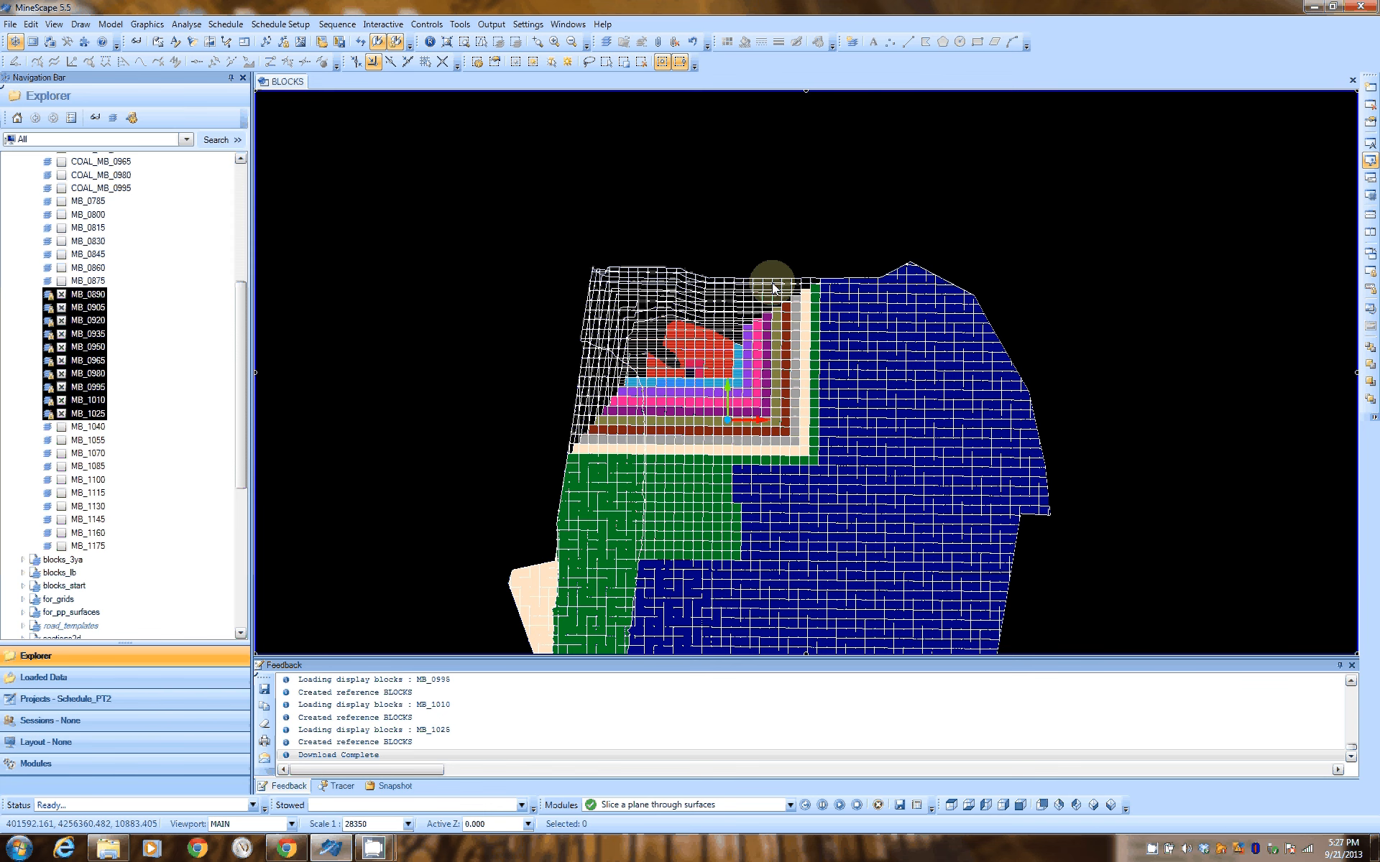
List the spread specifications, examine the BVOL and CMSS progress plan entries through PPB1175BVOL, and close the list
{"action": "left_click", "coordinate": [290, 25]}
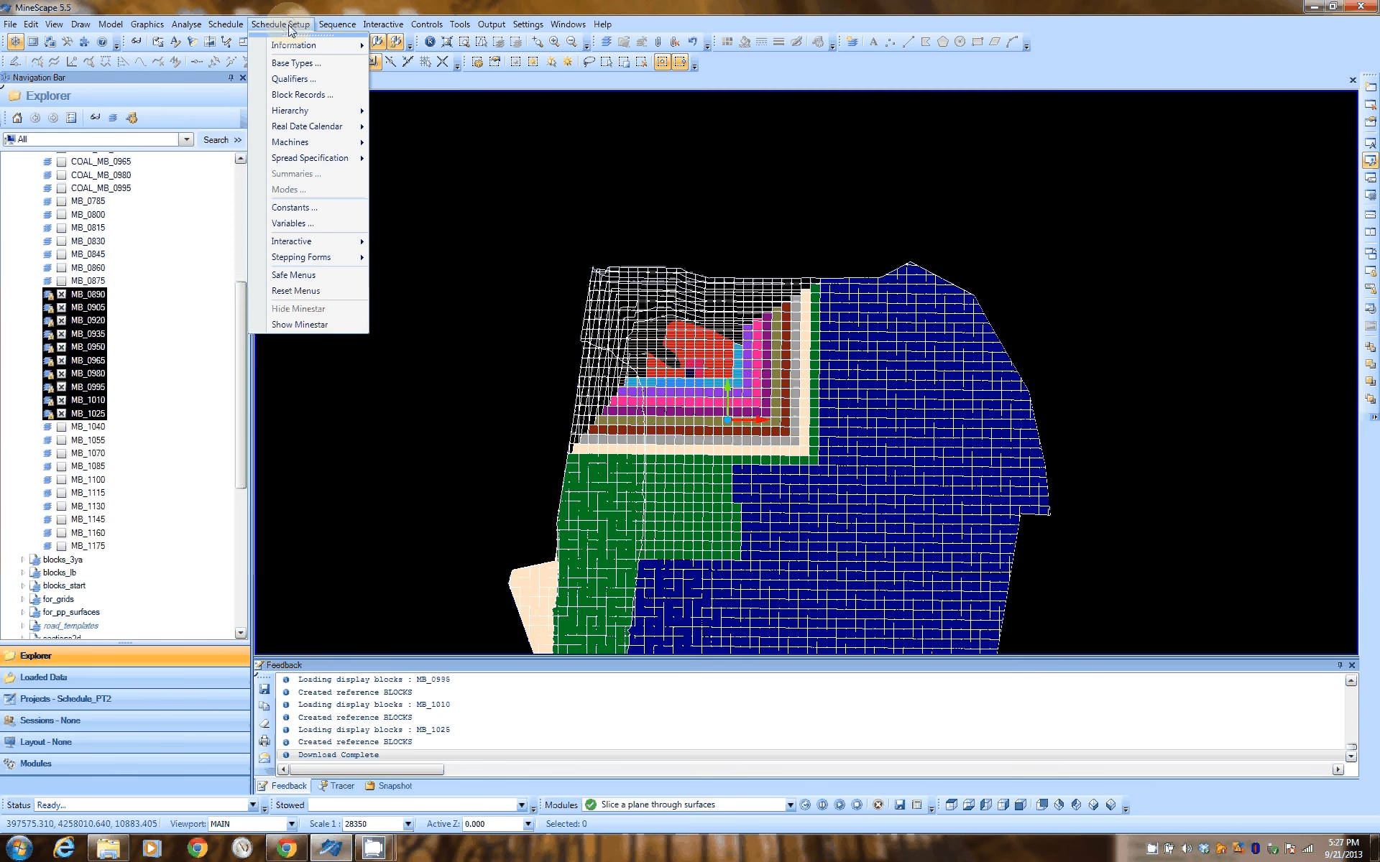
{"action": "mouse_move", "coordinate": [314, 162]}
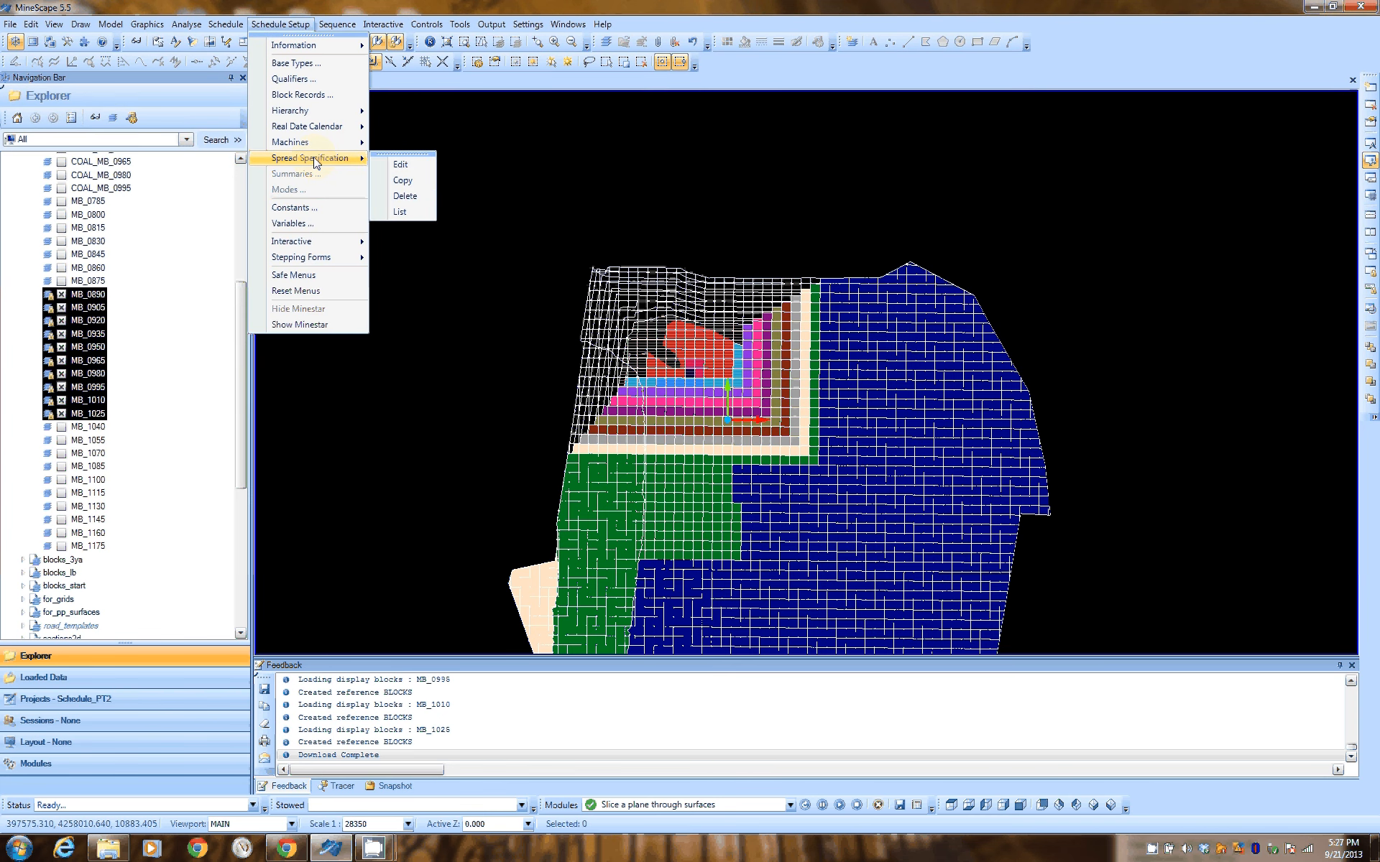
{"action": "left_click", "coordinate": [408, 211]}
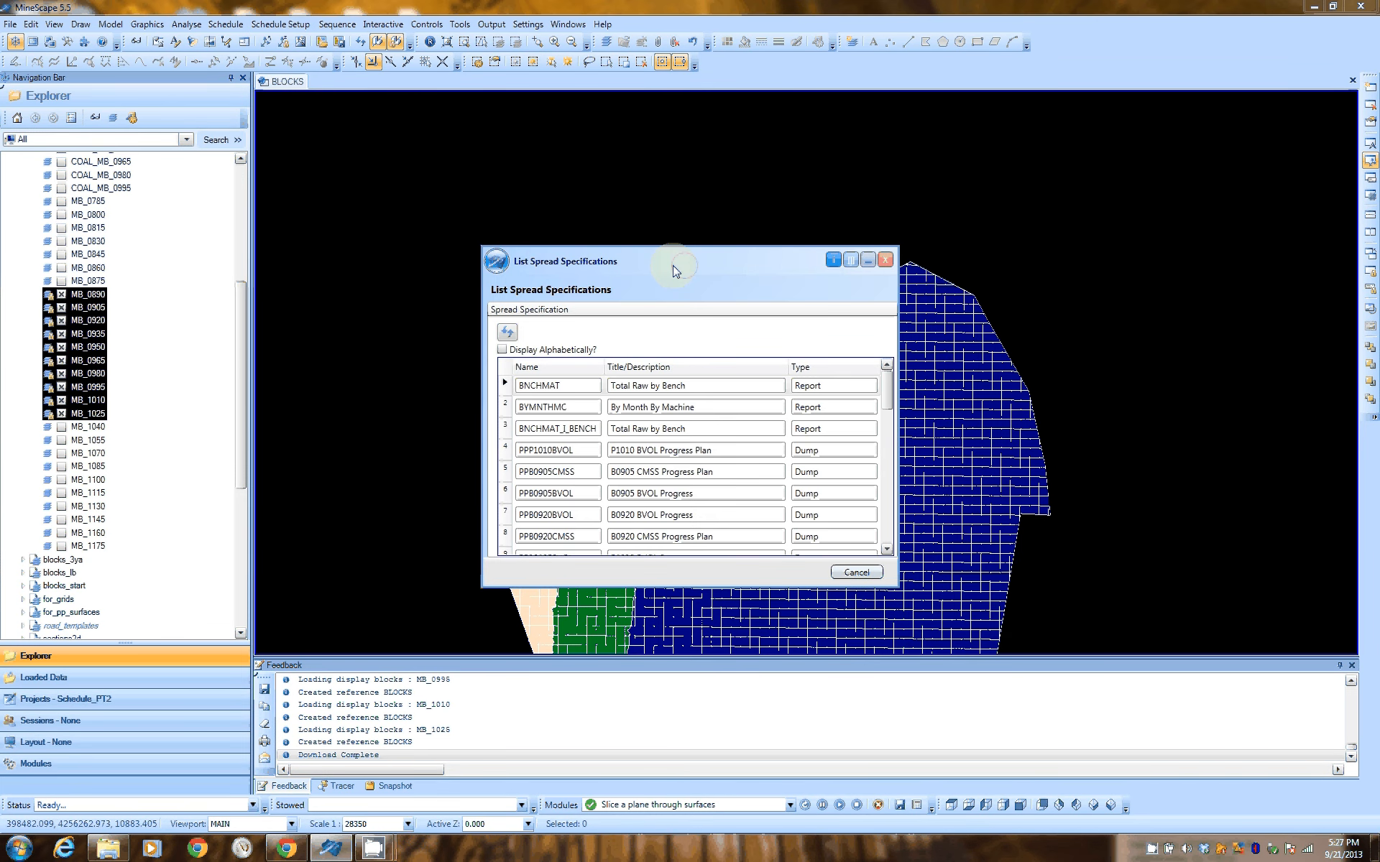
{"action": "left_click_drag", "start_coordinate": [675, 271], "coordinate": [518, 112]}
{"action": "left_click_drag", "start_coordinate": [527, 429], "coordinate": [523, 751]}
{"action": "left_click", "coordinate": [419, 421]}
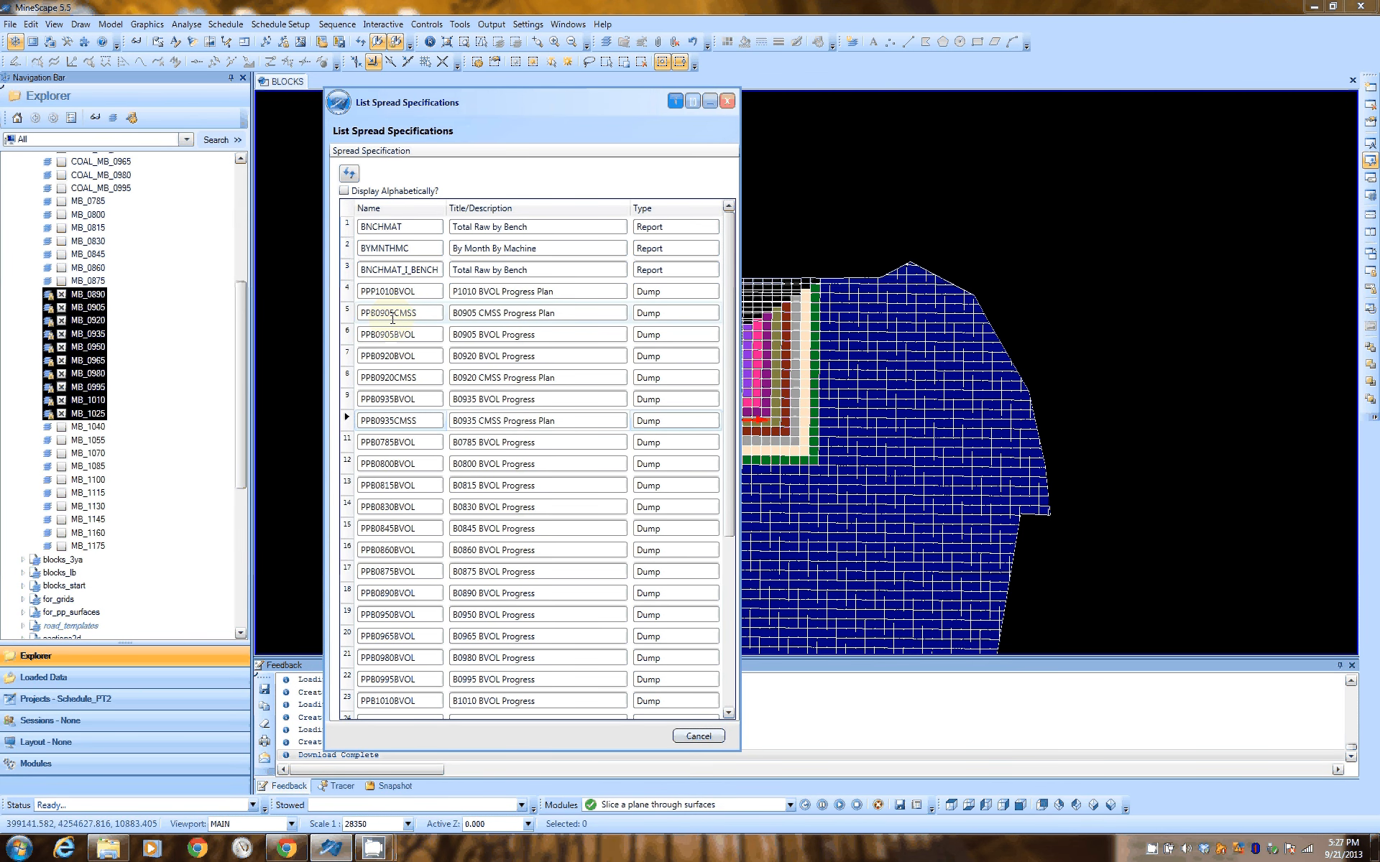
{"action": "left_click", "coordinate": [405, 334]}
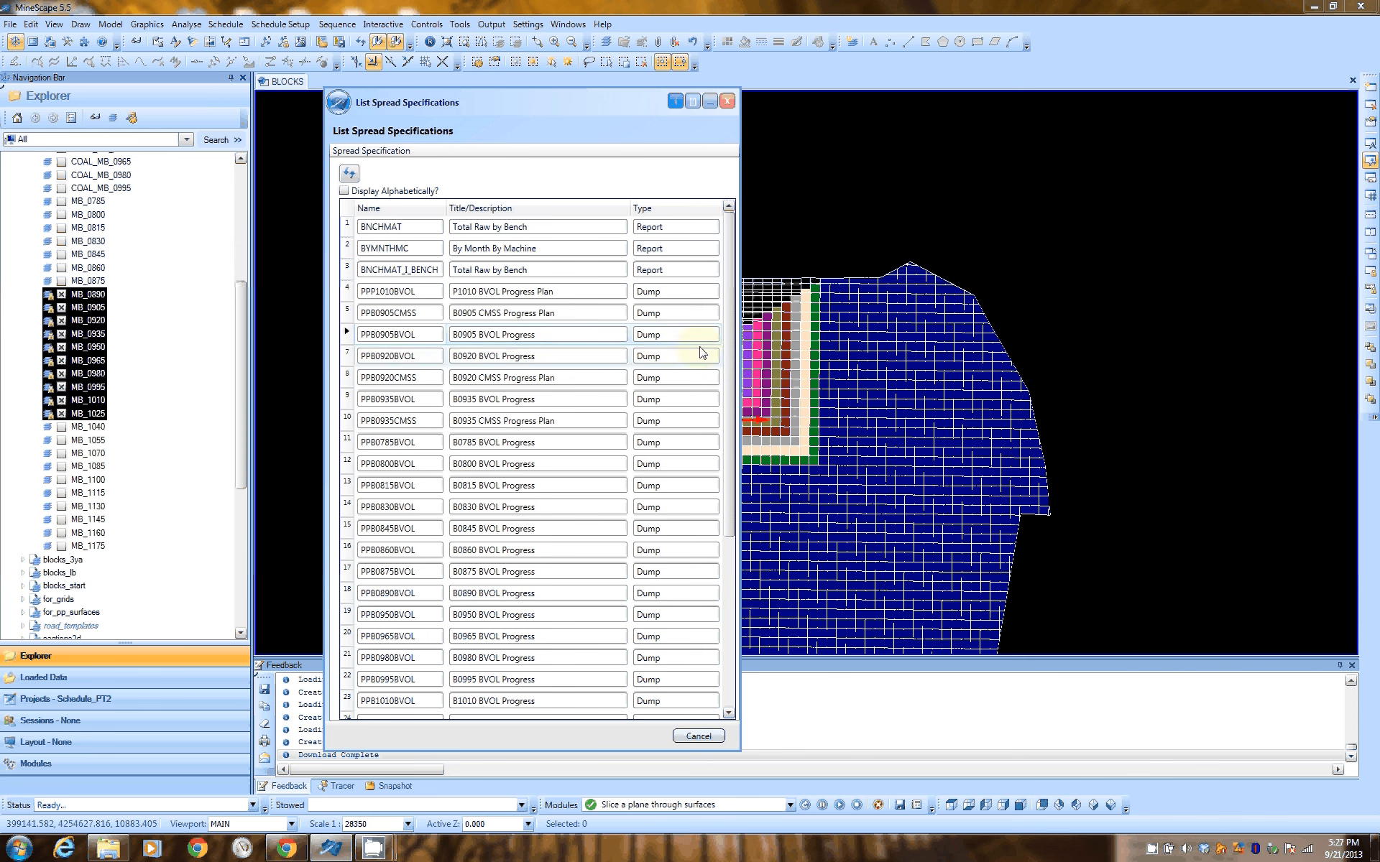
{"action": "scroll", "coordinate": [437, 699], "scroll_direction": "down", "scroll_amount": 4}
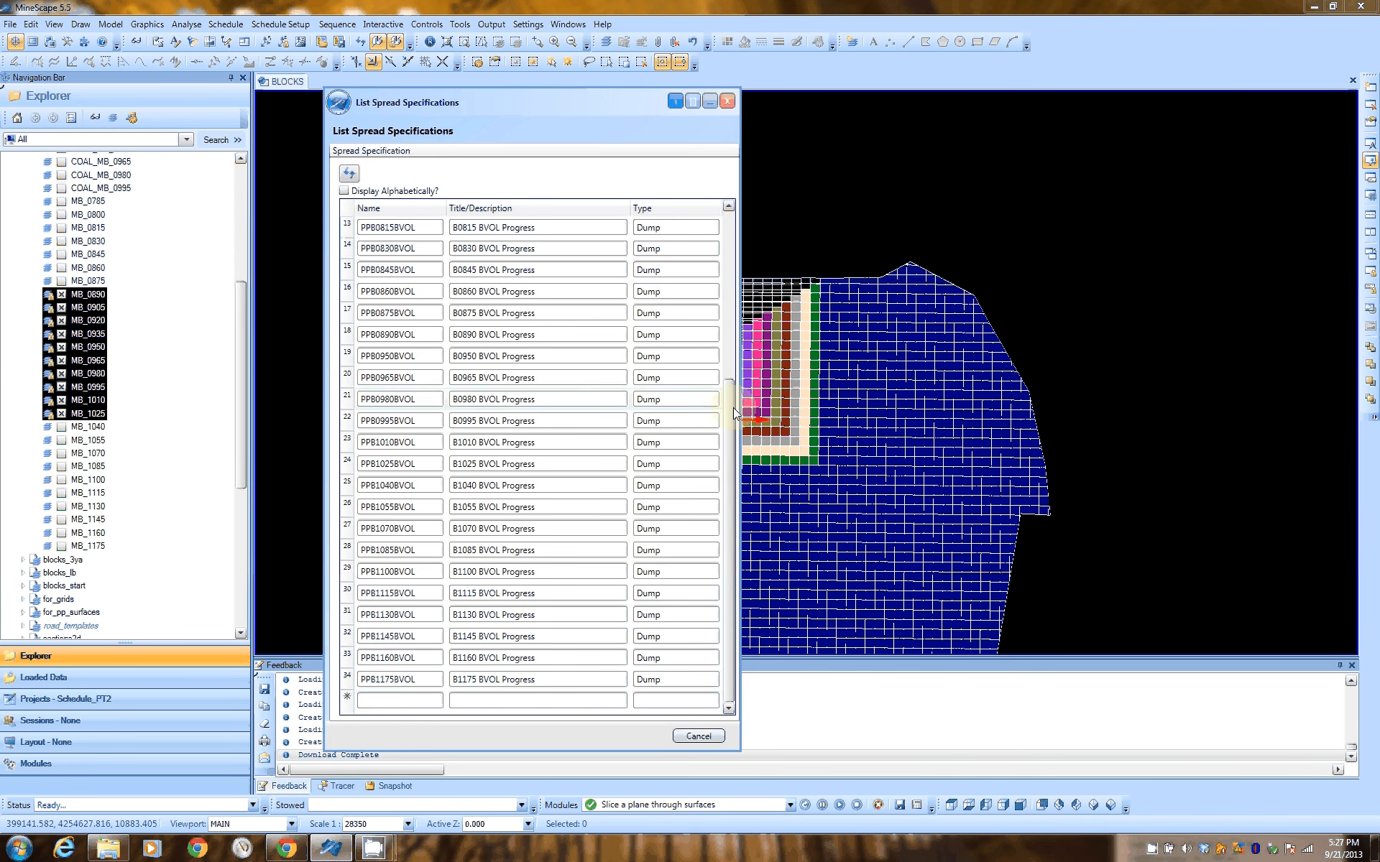
{"action": "scroll", "coordinate": [413, 290], "scroll_direction": "up", "scroll_amount": 3}
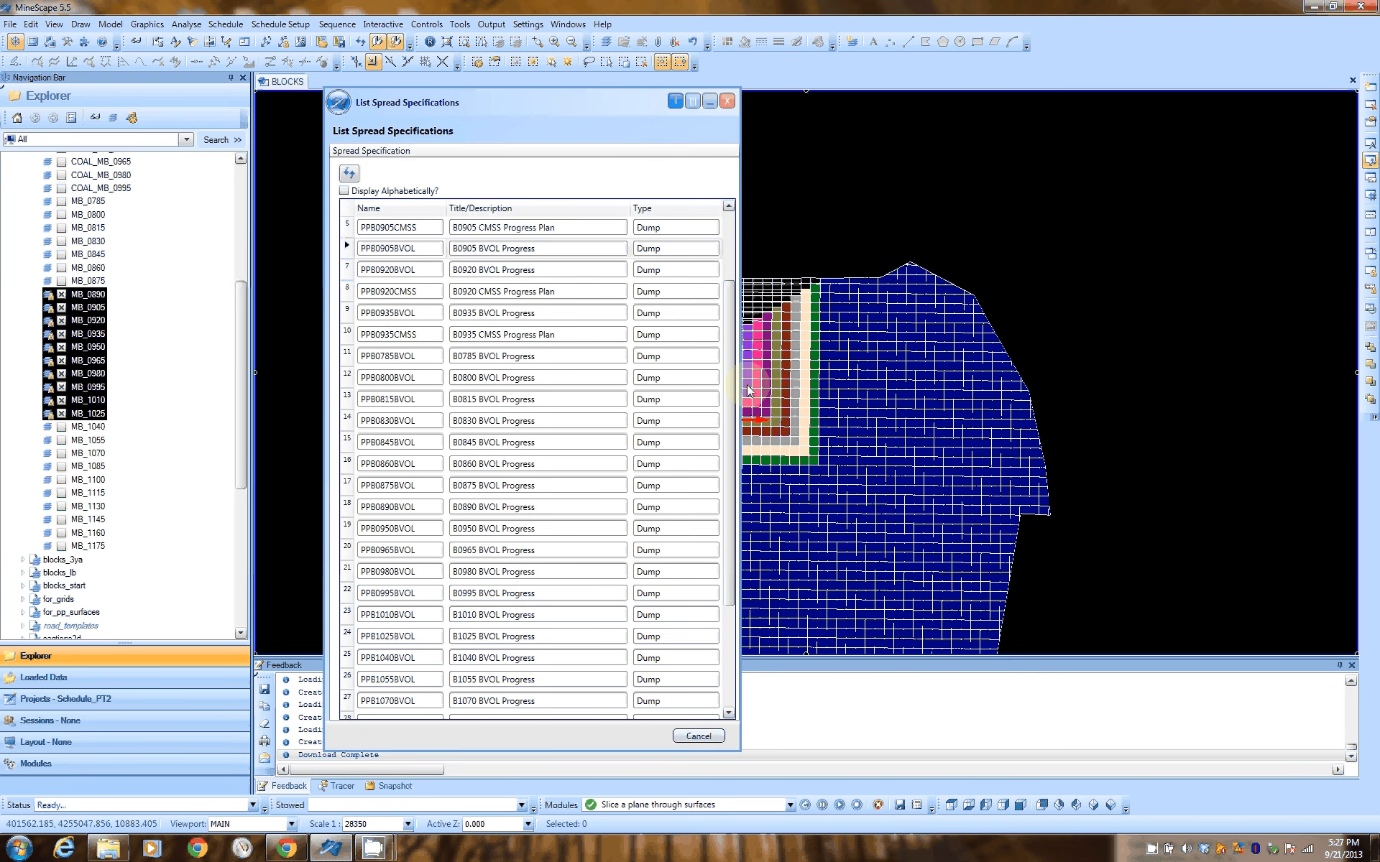
{"action": "scroll", "coordinate": [369, 702], "scroll_direction": "down", "scroll_amount": 3}
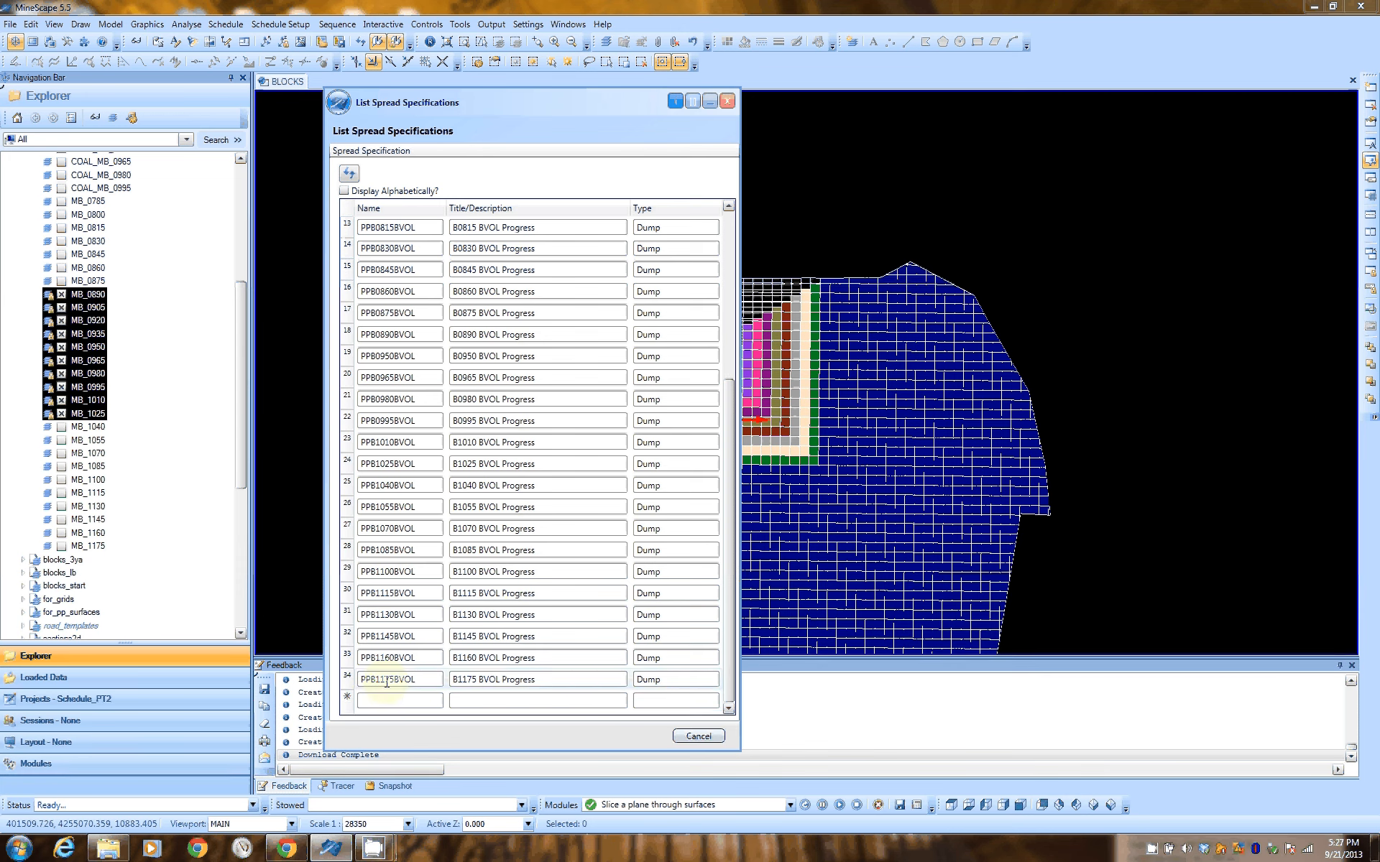
{"action": "left_click", "coordinate": [698, 737]}
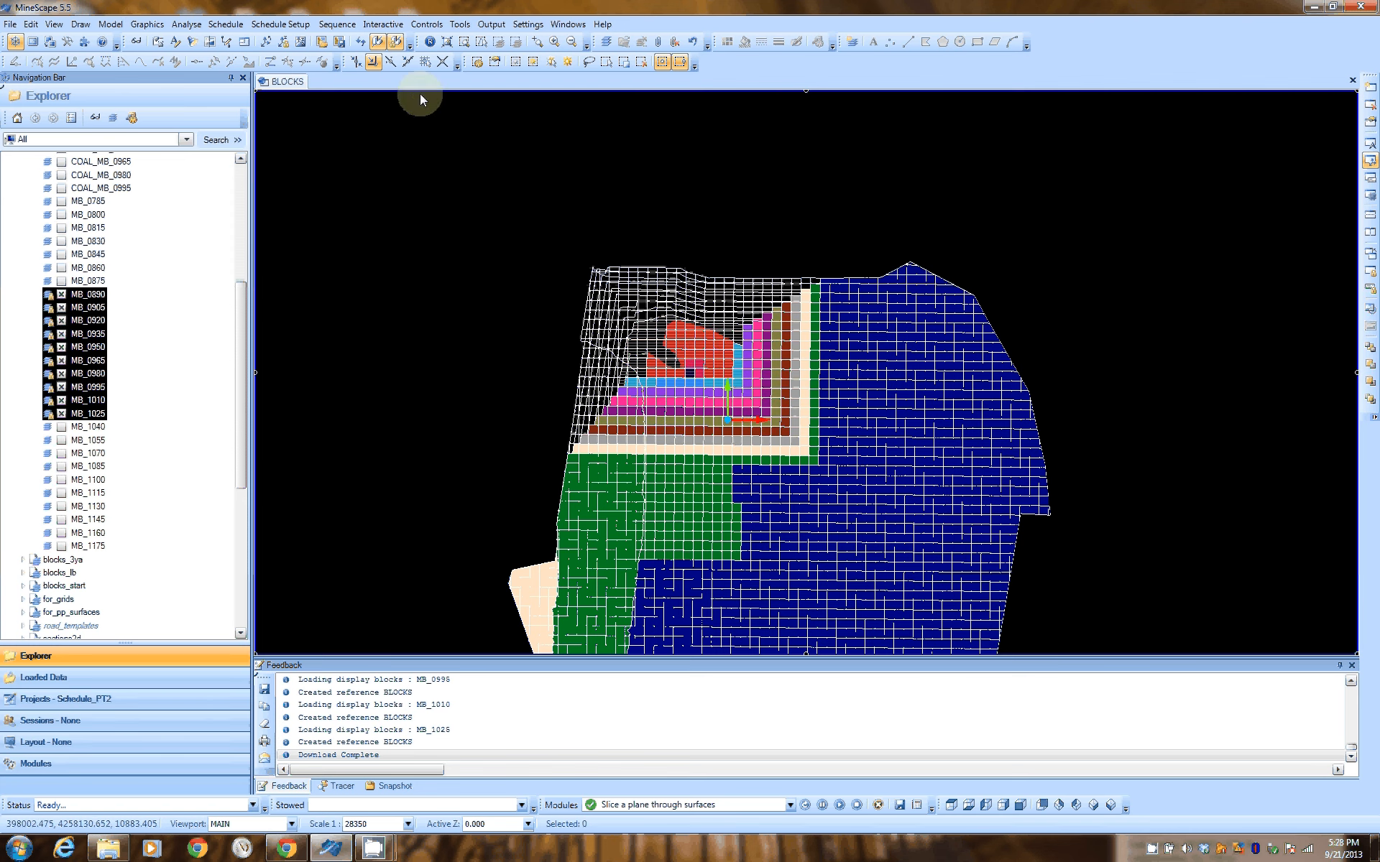
Open the Multiple Schedule Progress Plans form and enlarge it to review its rows for PPB0890BVOL through PPB1025BVOL
{"action": "left_click", "coordinate": [493, 26]}
{"action": "left_click", "coordinate": [516, 63]}
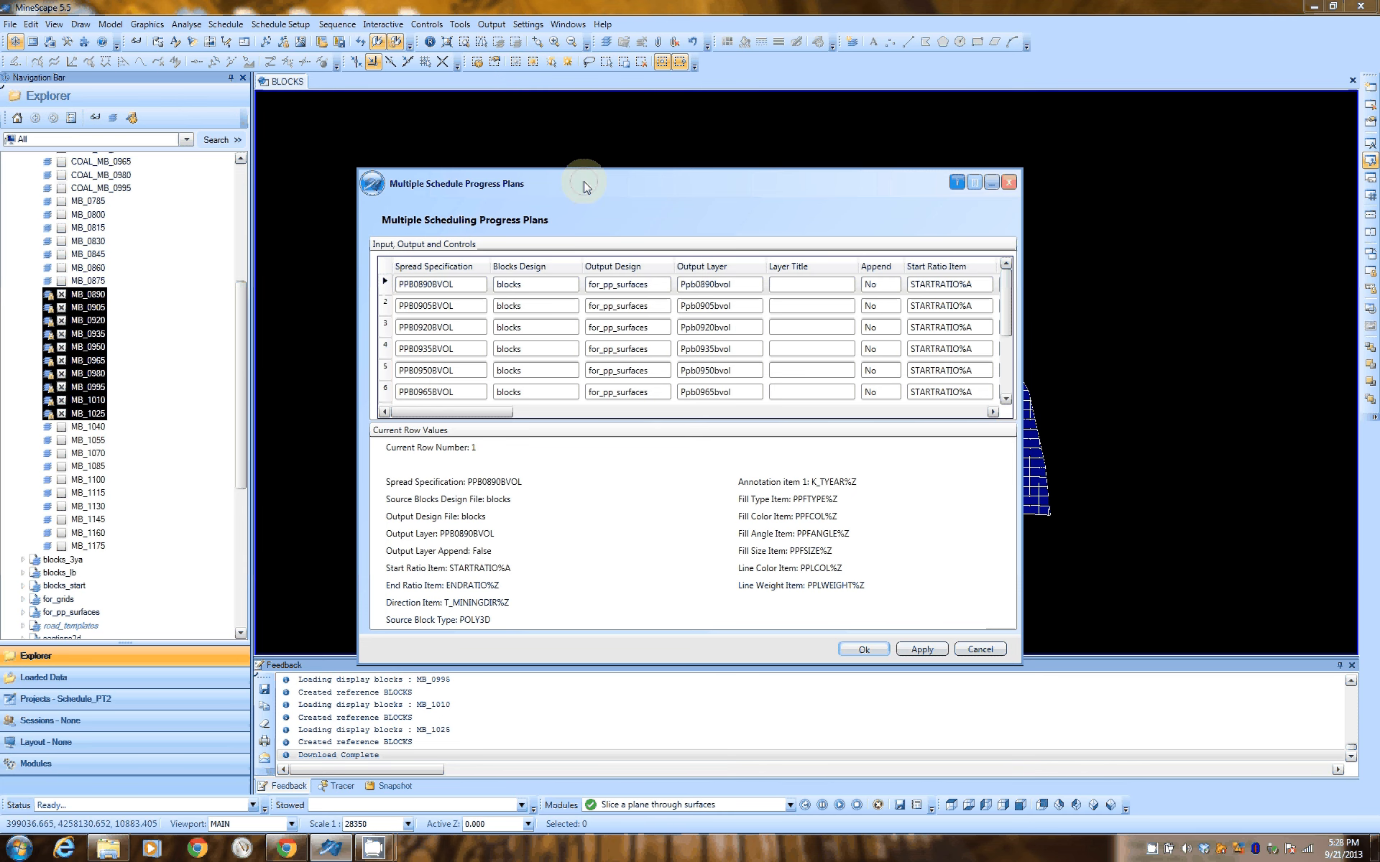
{"action": "left_click_drag", "start_coordinate": [586, 186], "coordinate": [386, 119]}
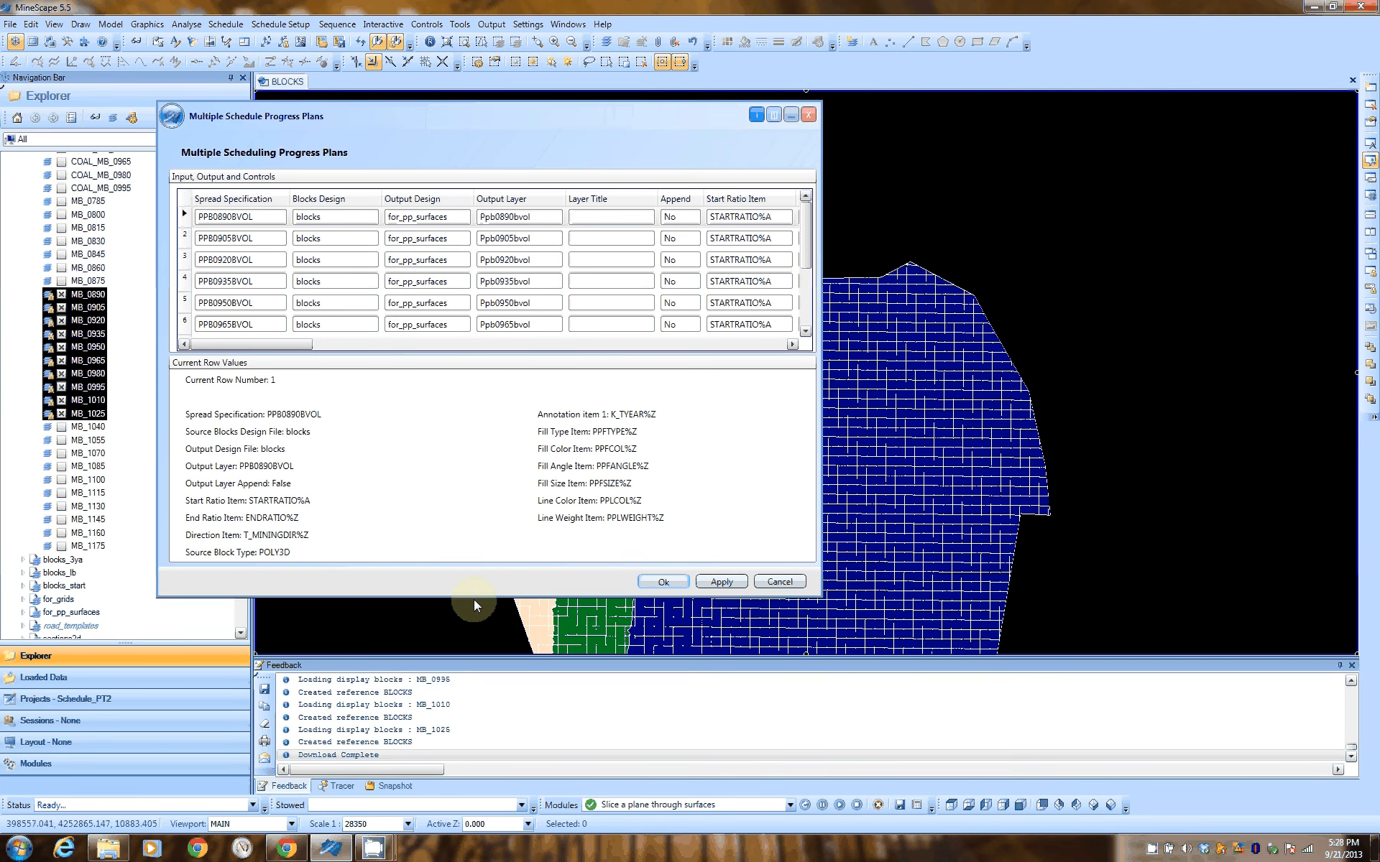
{"action": "left_click_drag", "start_coordinate": [473, 599], "coordinate": [462, 810]}
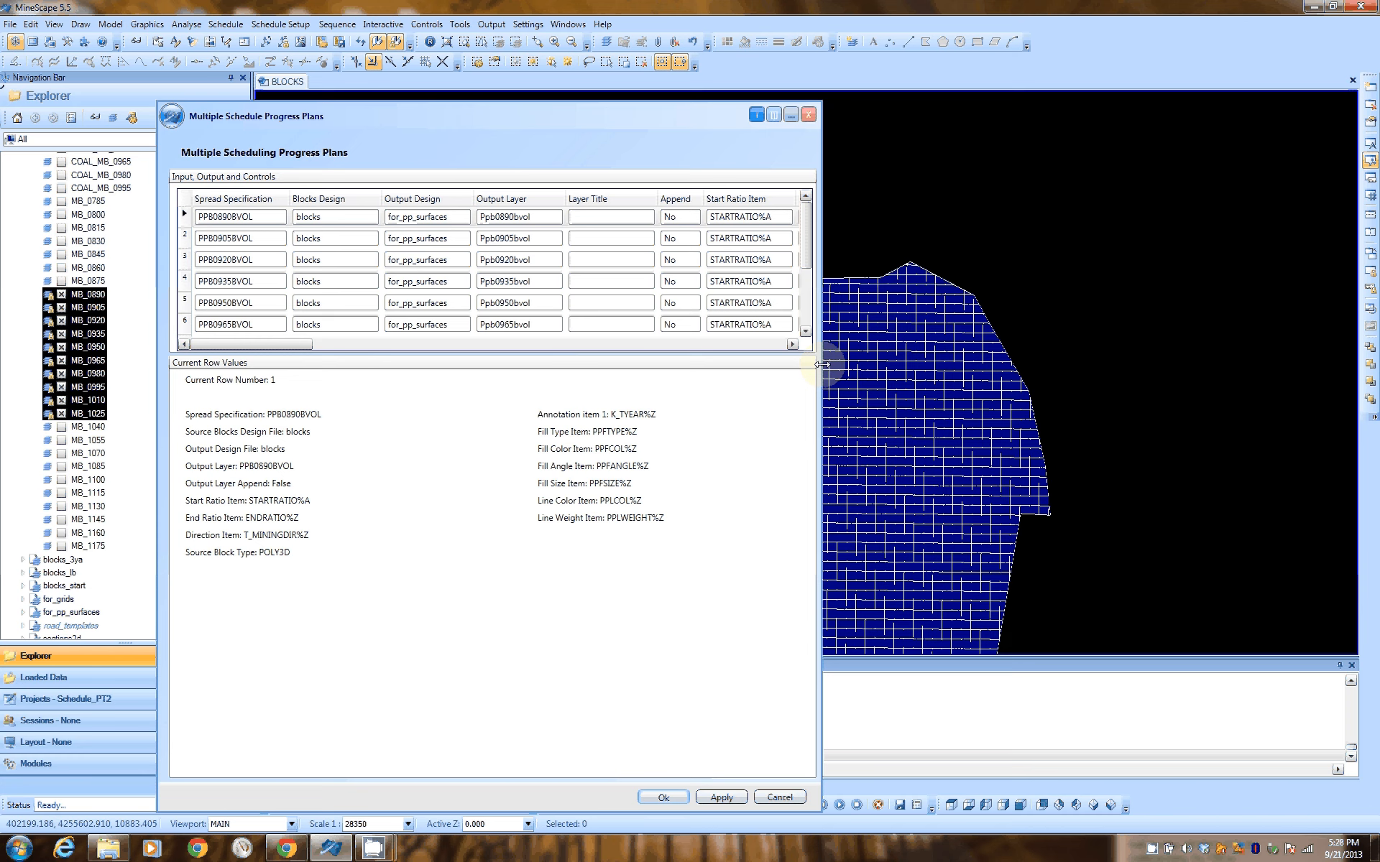
{"action": "left_click_drag", "start_coordinate": [821, 365], "coordinate": [1336, 394]}
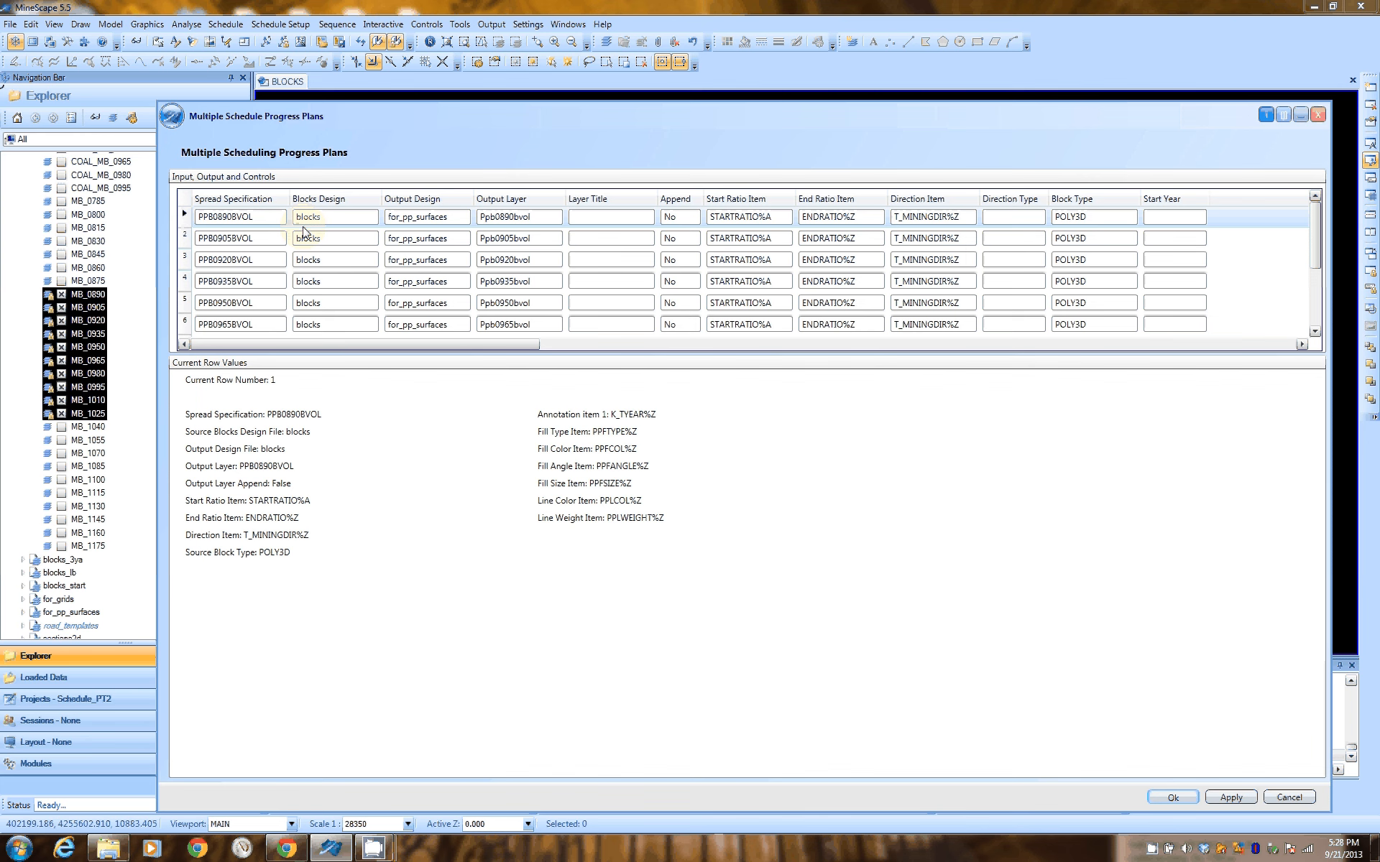
{"action": "scroll", "coordinate": [1317, 244], "scroll_direction": "down", "scroll_amount": 2}
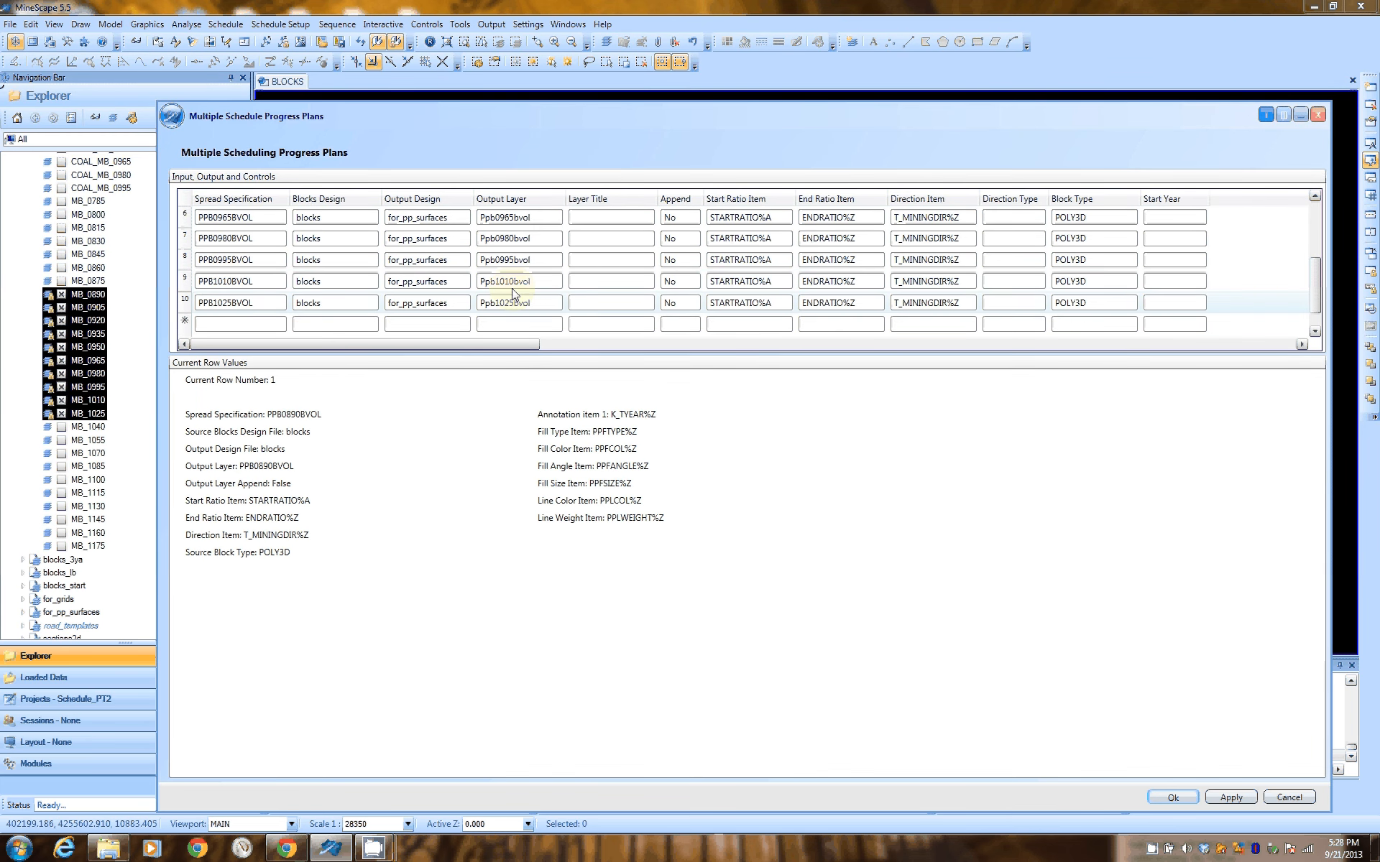
{"action": "scroll", "coordinate": [1319, 301], "scroll_direction": "up", "scroll_amount": 2}
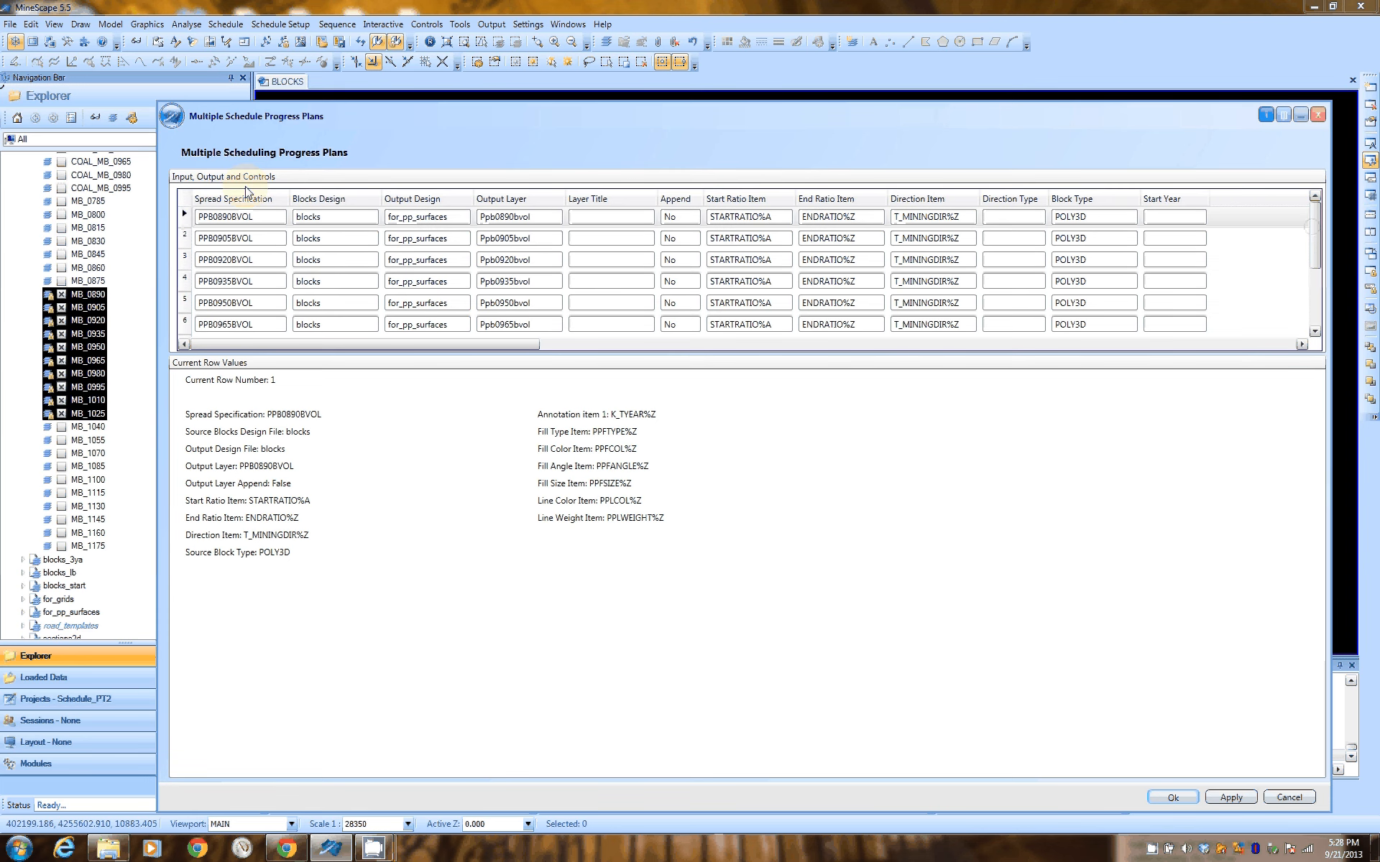
Start a fill-down of the Spread Specification column from the first row, PPB0890BVOL
{"action": "left_click", "coordinate": [229, 218]}
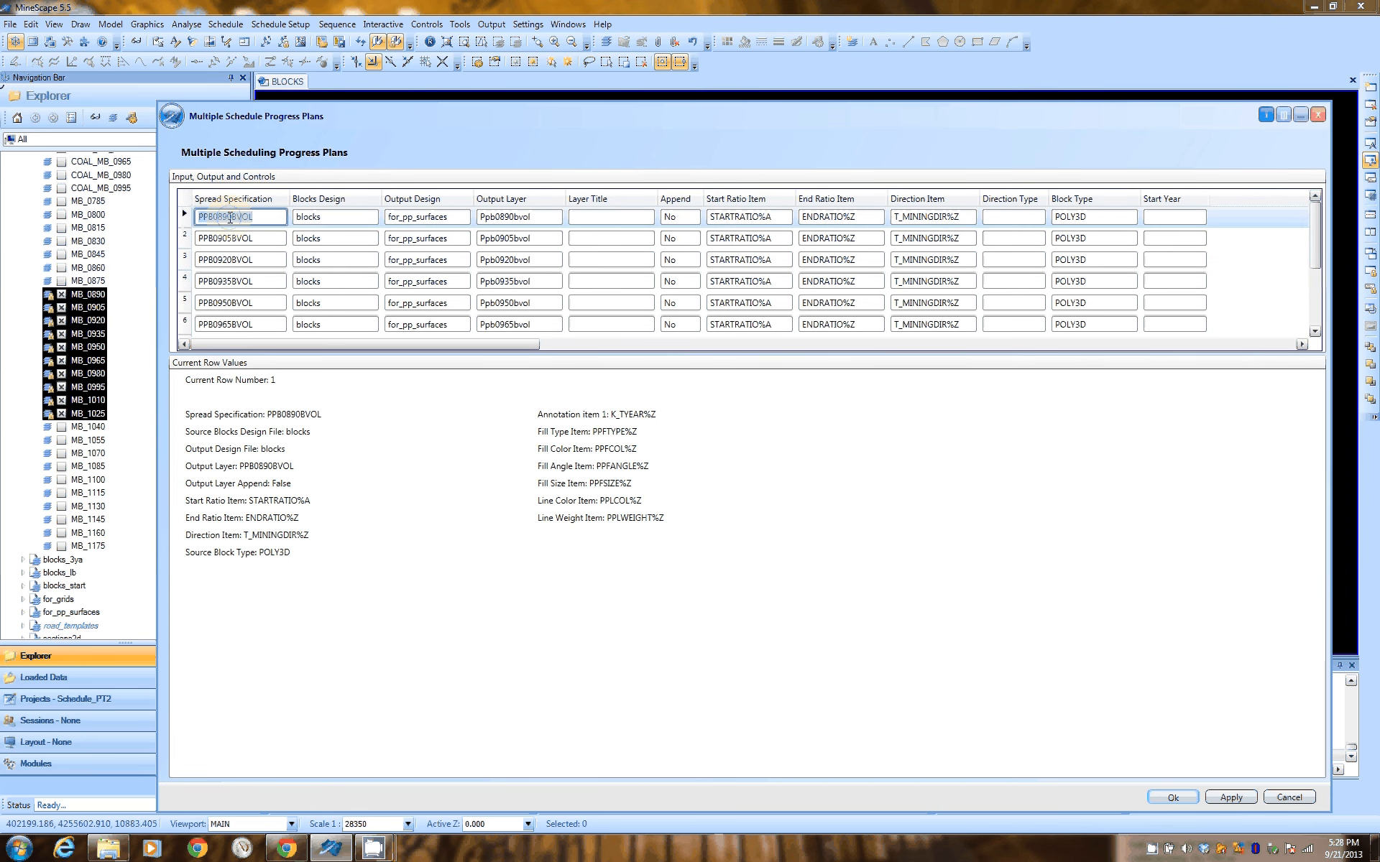
{"action": "double_click", "coordinate": [230, 217]}
{"action": "right_click", "coordinate": [260, 227]}
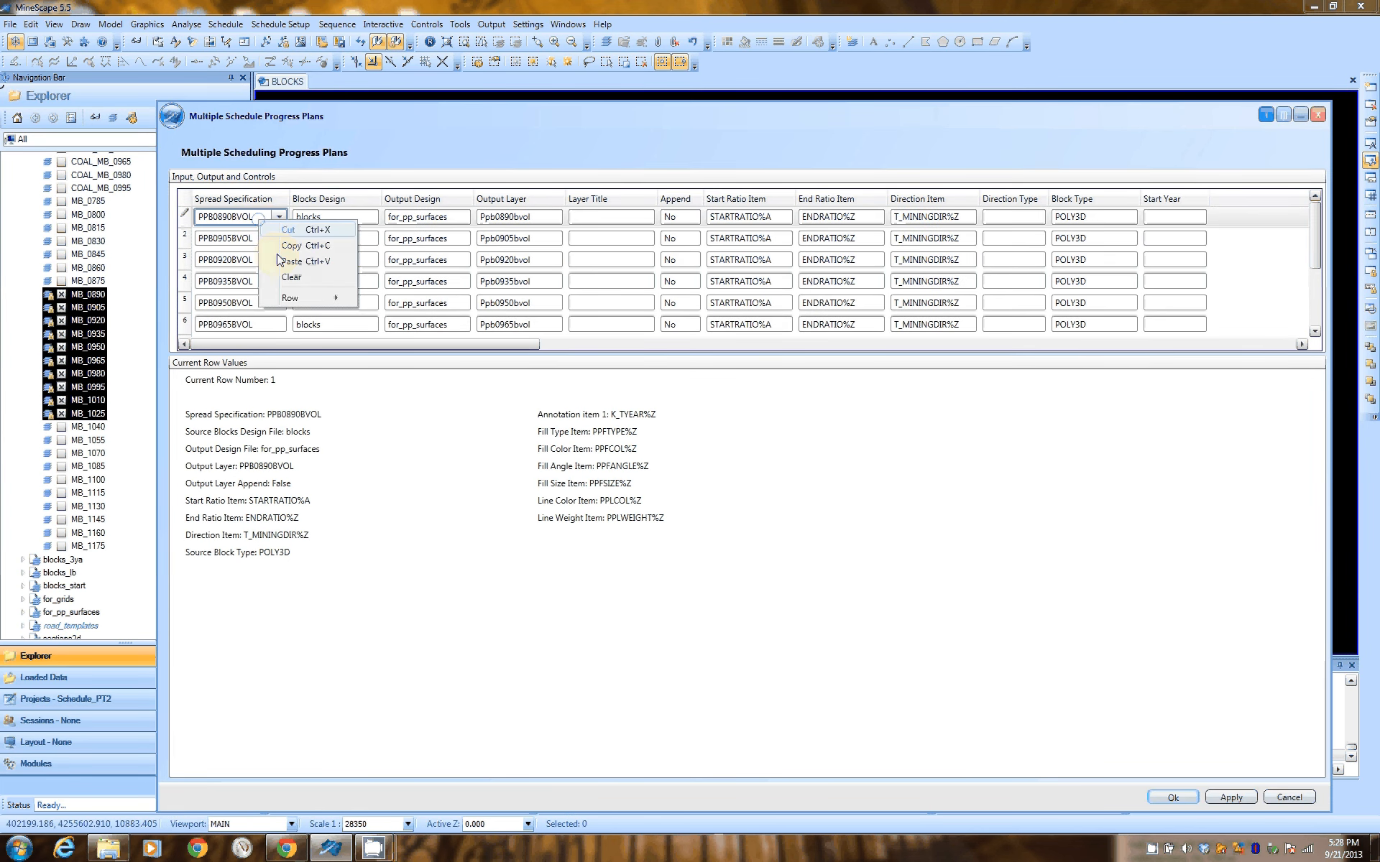
{"action": "mouse_move", "coordinate": [302, 297]}
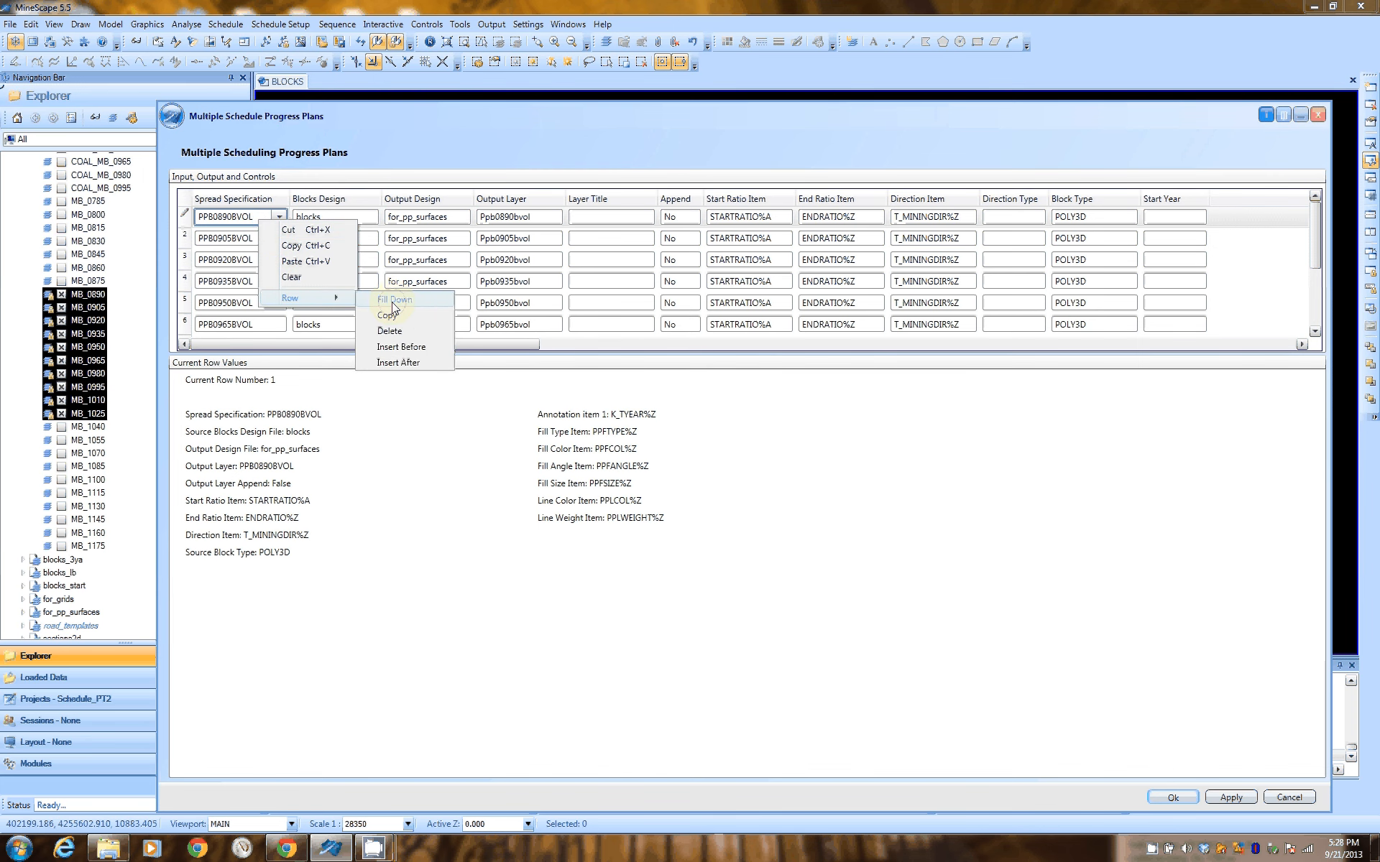
{"action": "left_click", "coordinate": [394, 300]}
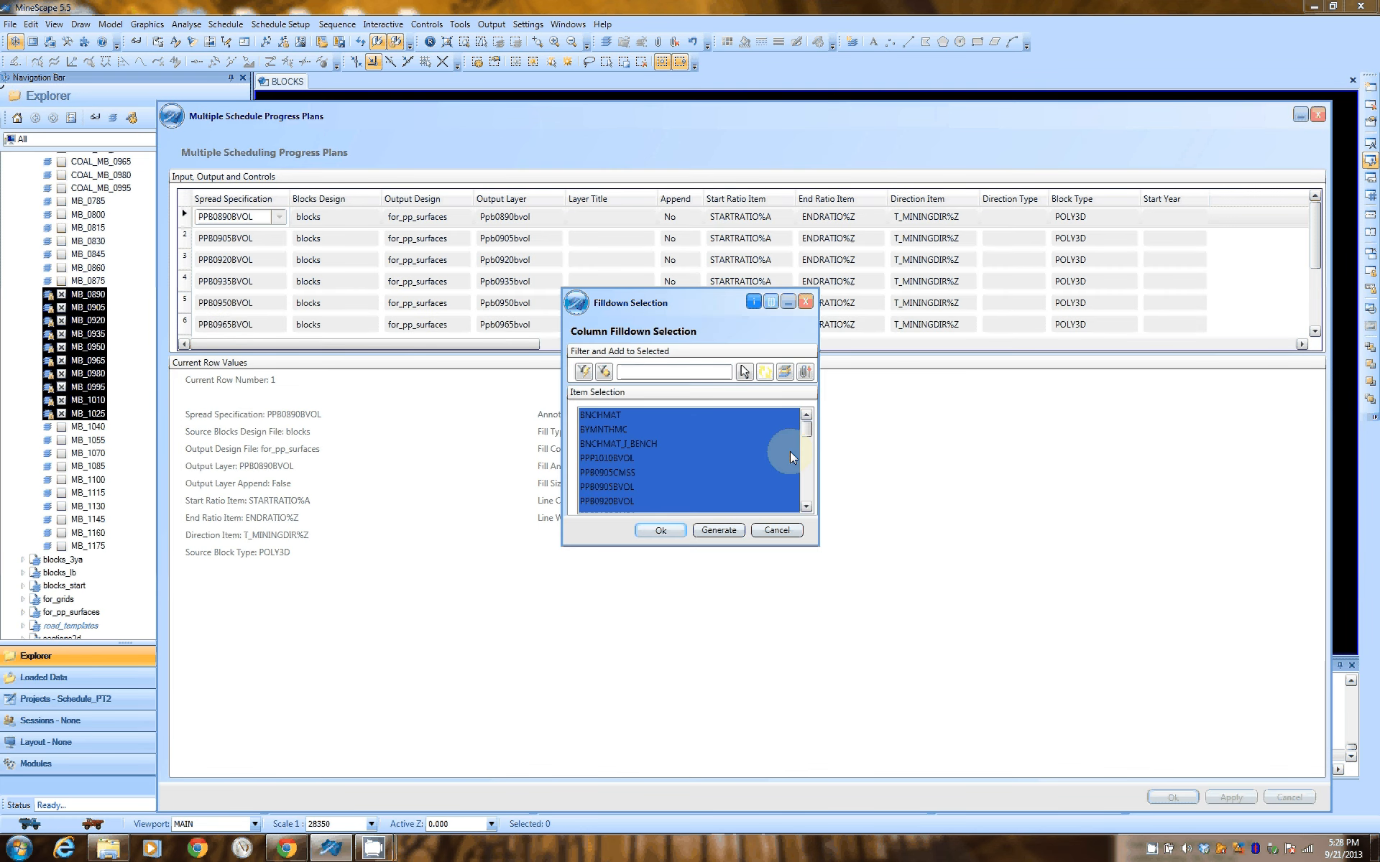
Examine the spread specifications offered for the fill-down, from the PPP1010BVOL entry through PPB1160BVOL
{"action": "left_click", "coordinate": [726, 452]}
{"action": "left_click", "coordinate": [806, 507]}
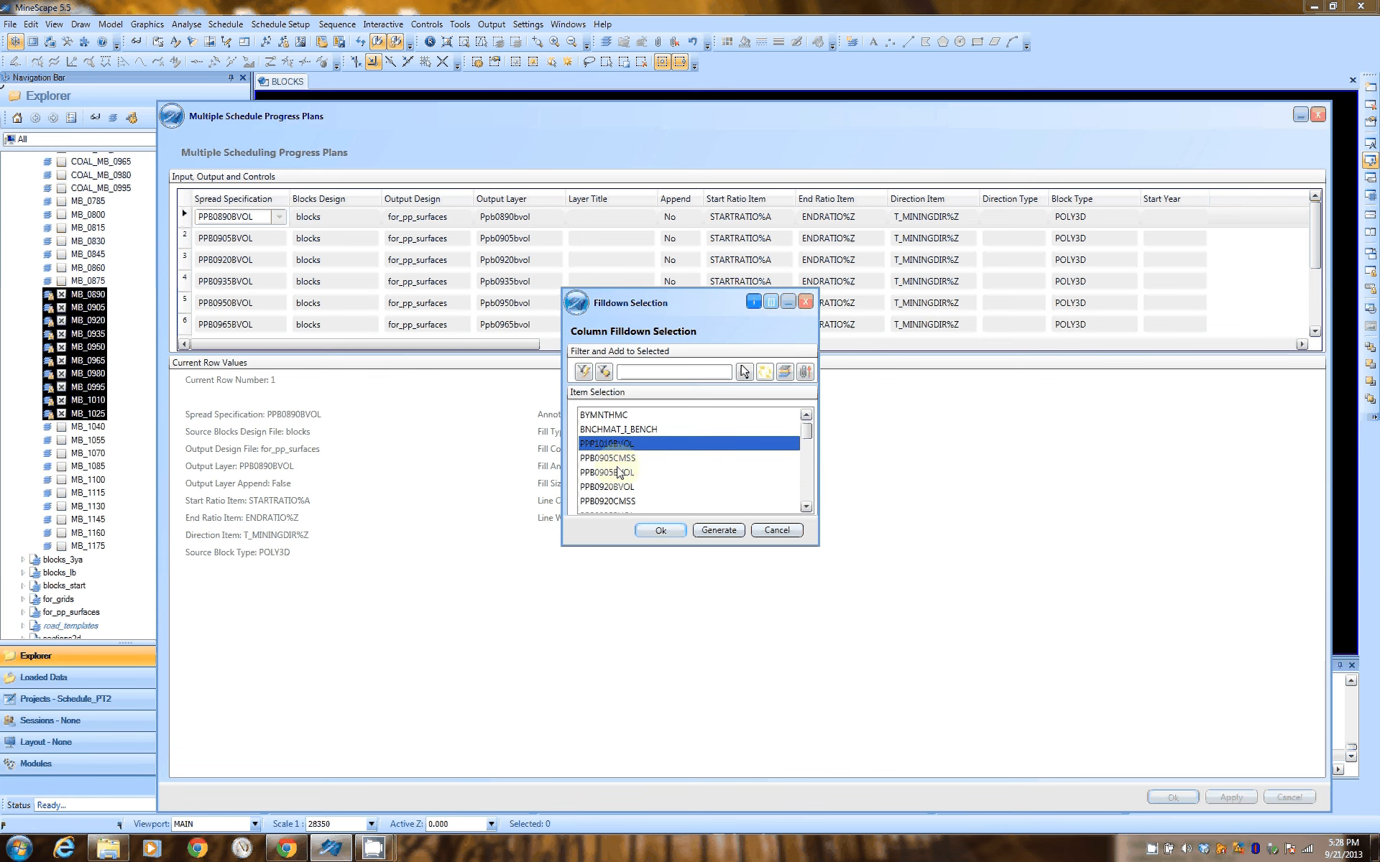
{"action": "double_click", "coordinate": [806, 508]}
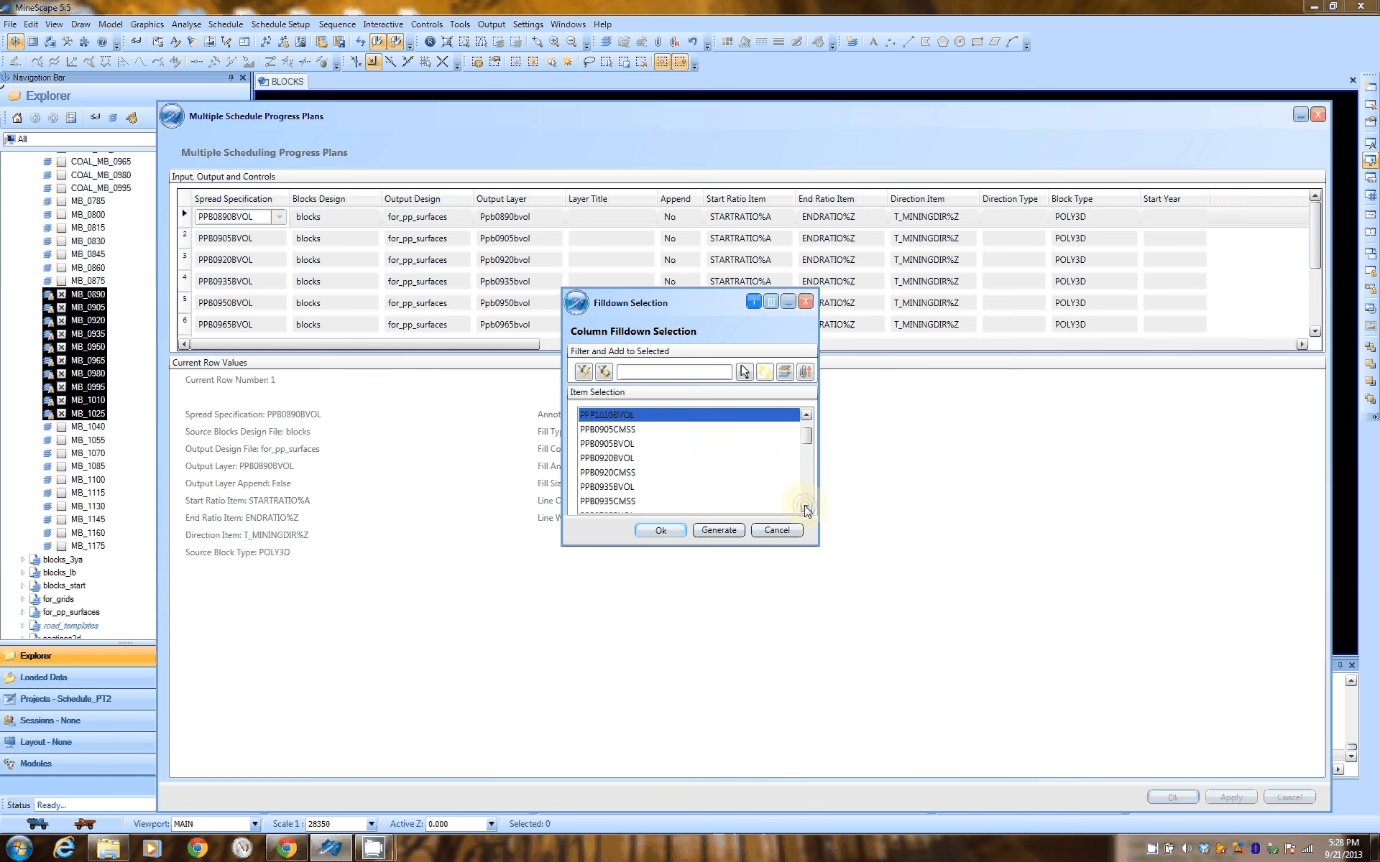
{"action": "left_click", "coordinate": [806, 508]}
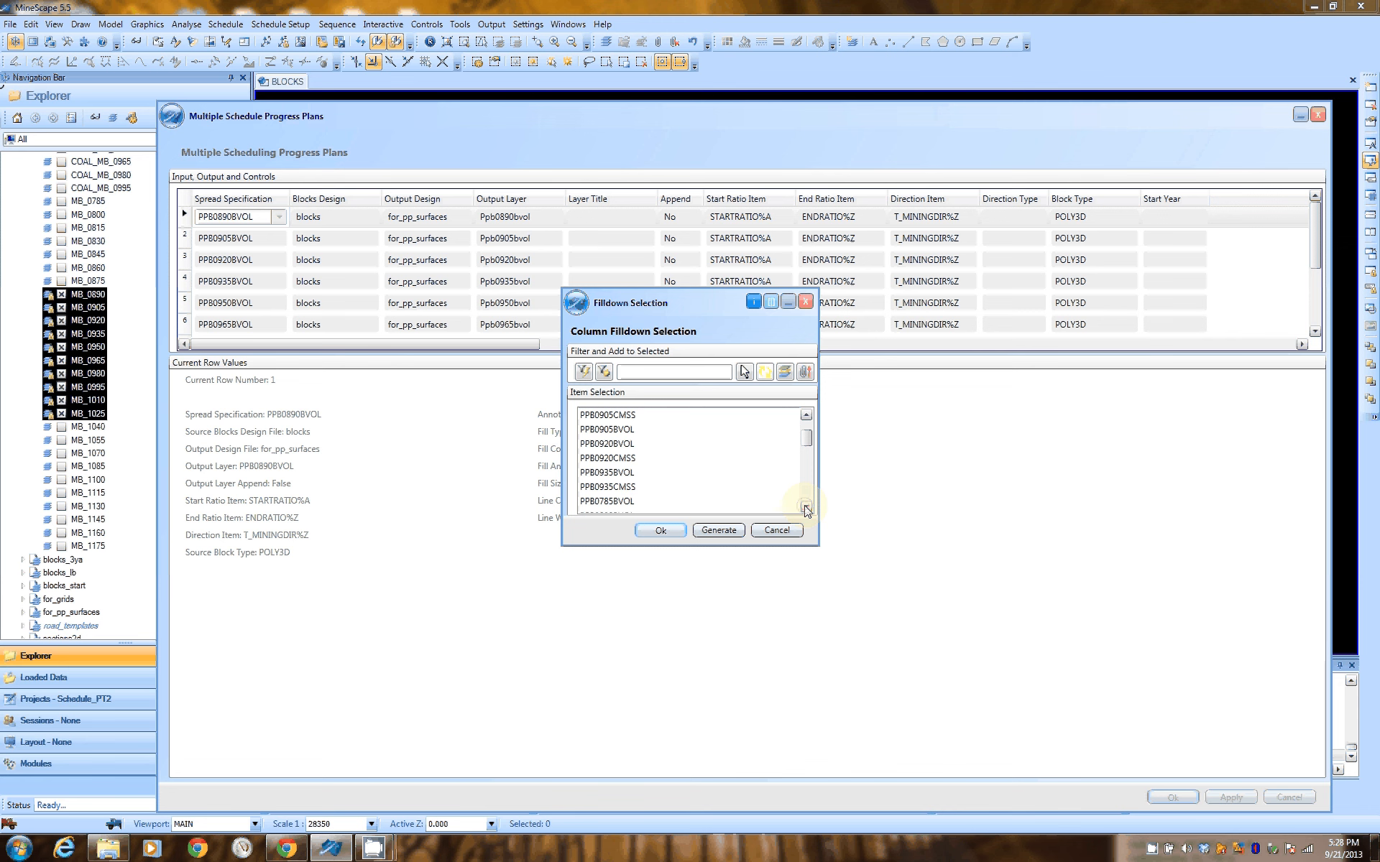
{"action": "scroll", "coordinate": [625, 464], "scroll_direction": "down", "scroll_amount": 1}
{"action": "left_click", "coordinate": [624, 459]}
{"action": "double_click", "coordinate": [806, 507]}
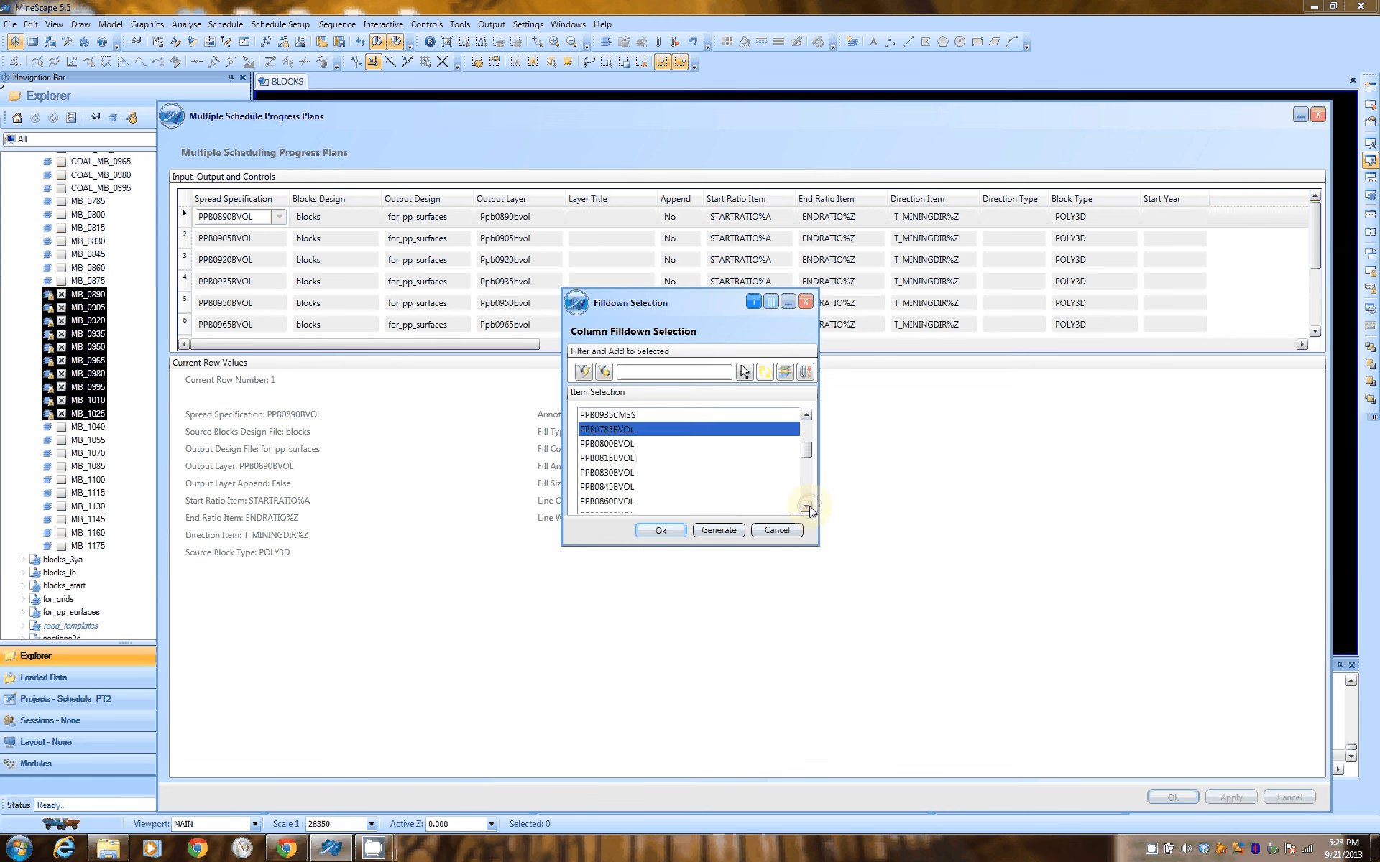
{"action": "left_click", "coordinate": [806, 507]}
{"action": "left_click", "coordinate": [808, 508]}
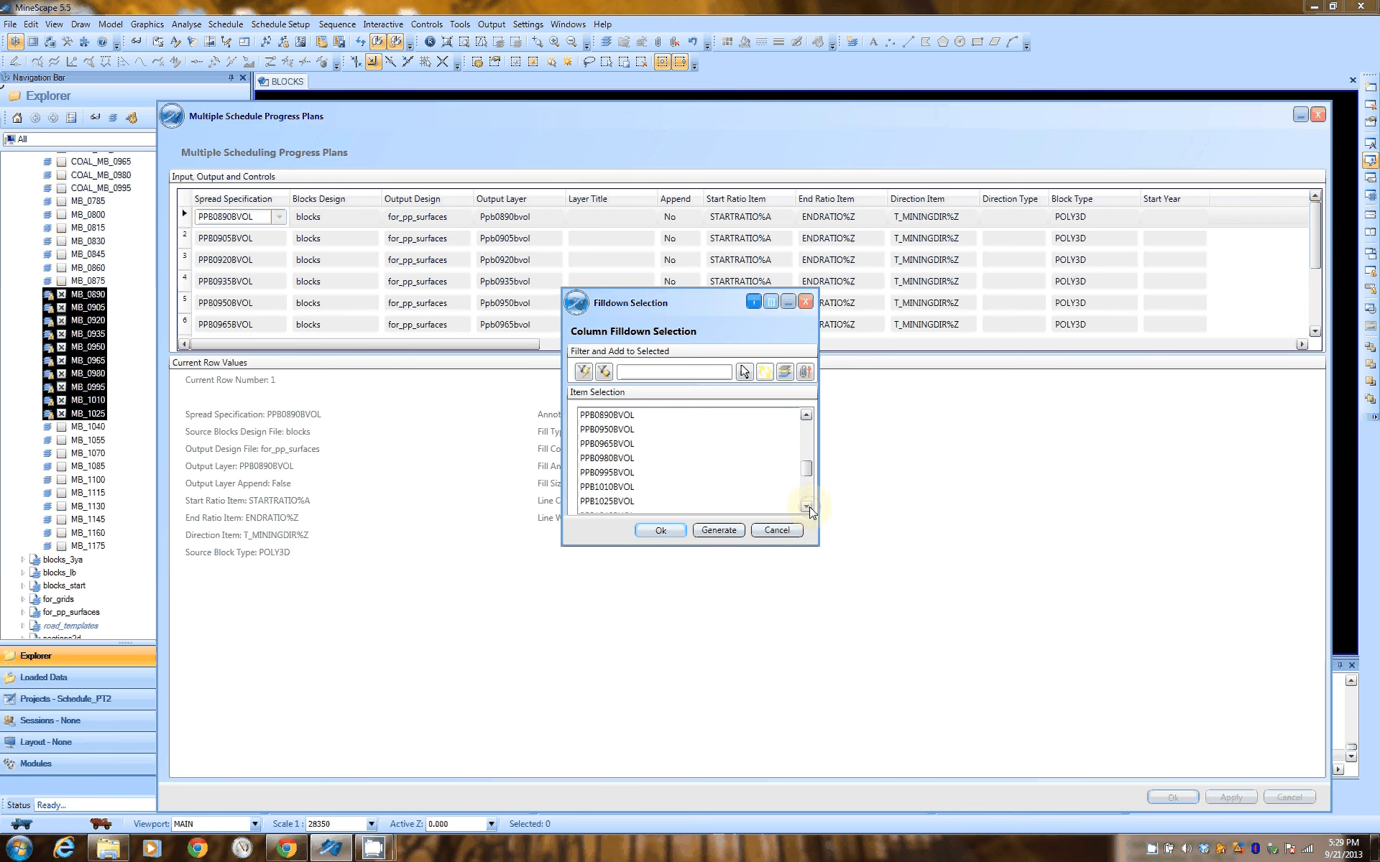
{"action": "left_click", "coordinate": [807, 508]}
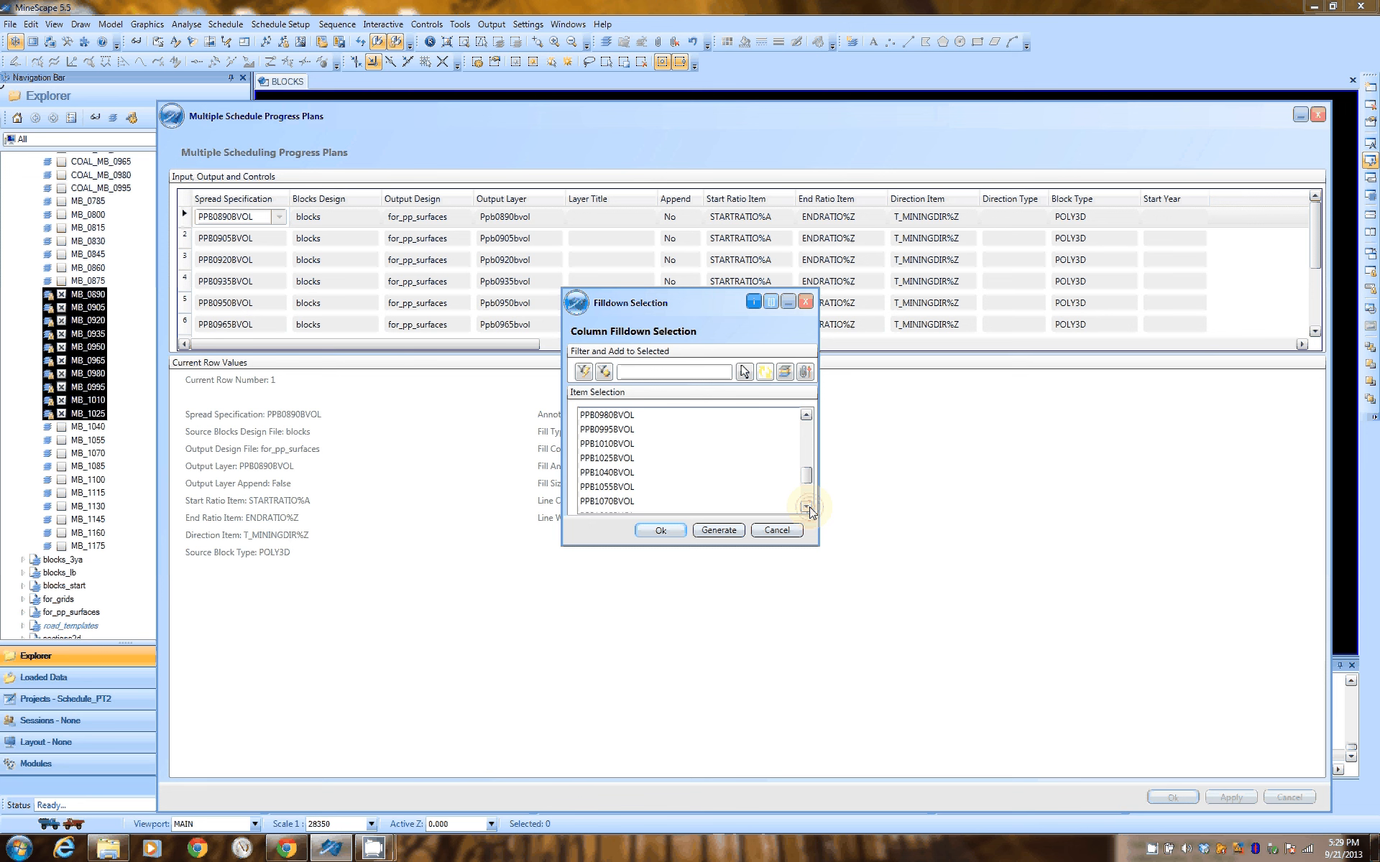
{"action": "left_click", "coordinate": [807, 507]}
{"action": "left_click", "coordinate": [807, 507]}
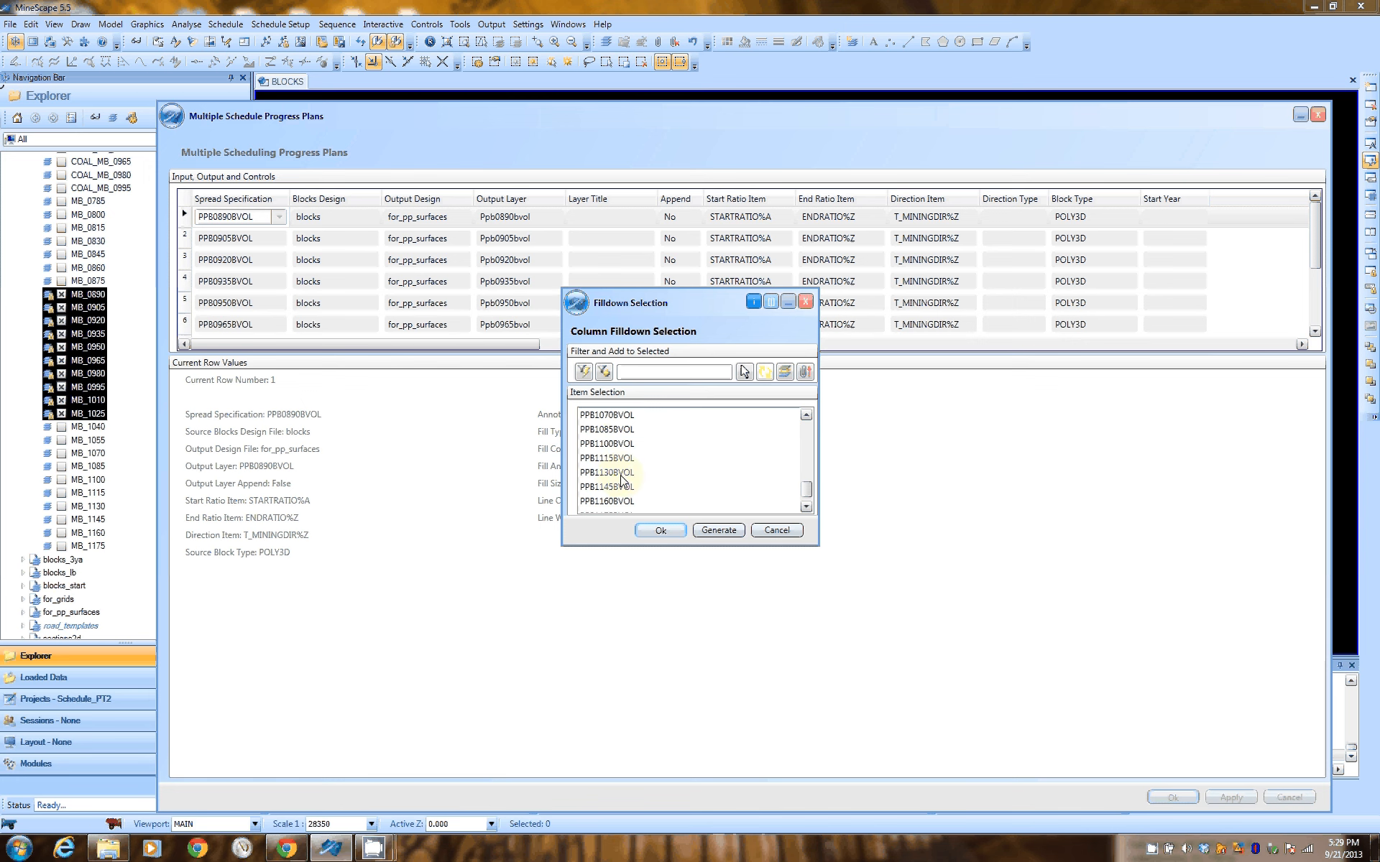
Select PPB1025BVOL among the fill-down items and cancel the Spread Specification fill-down
{"action": "left_click", "coordinate": [806, 416]}
{"action": "left_click", "coordinate": [806, 416]}
{"action": "left_click", "coordinate": [806, 416]}
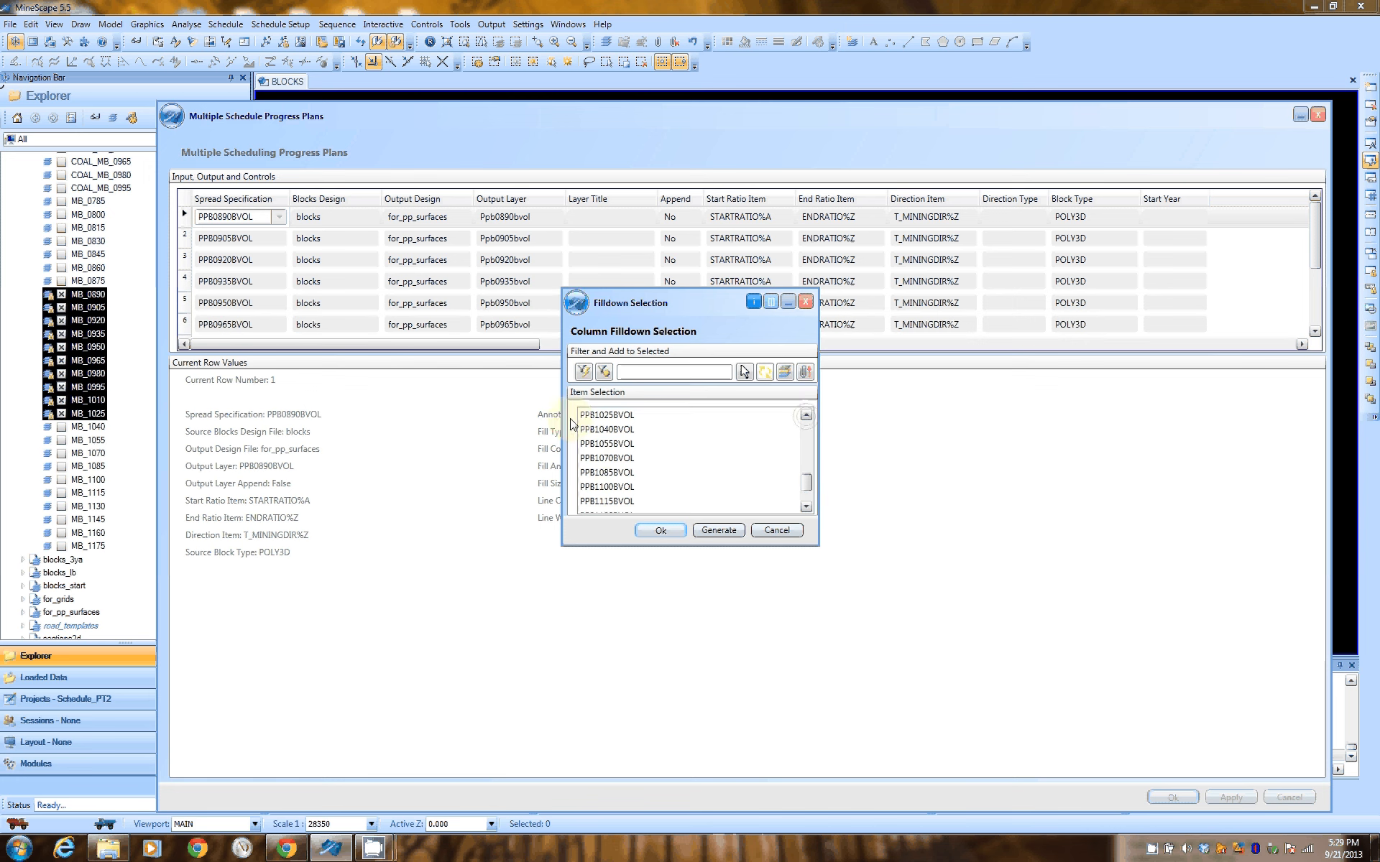
{"action": "left_click", "coordinate": [583, 415]}
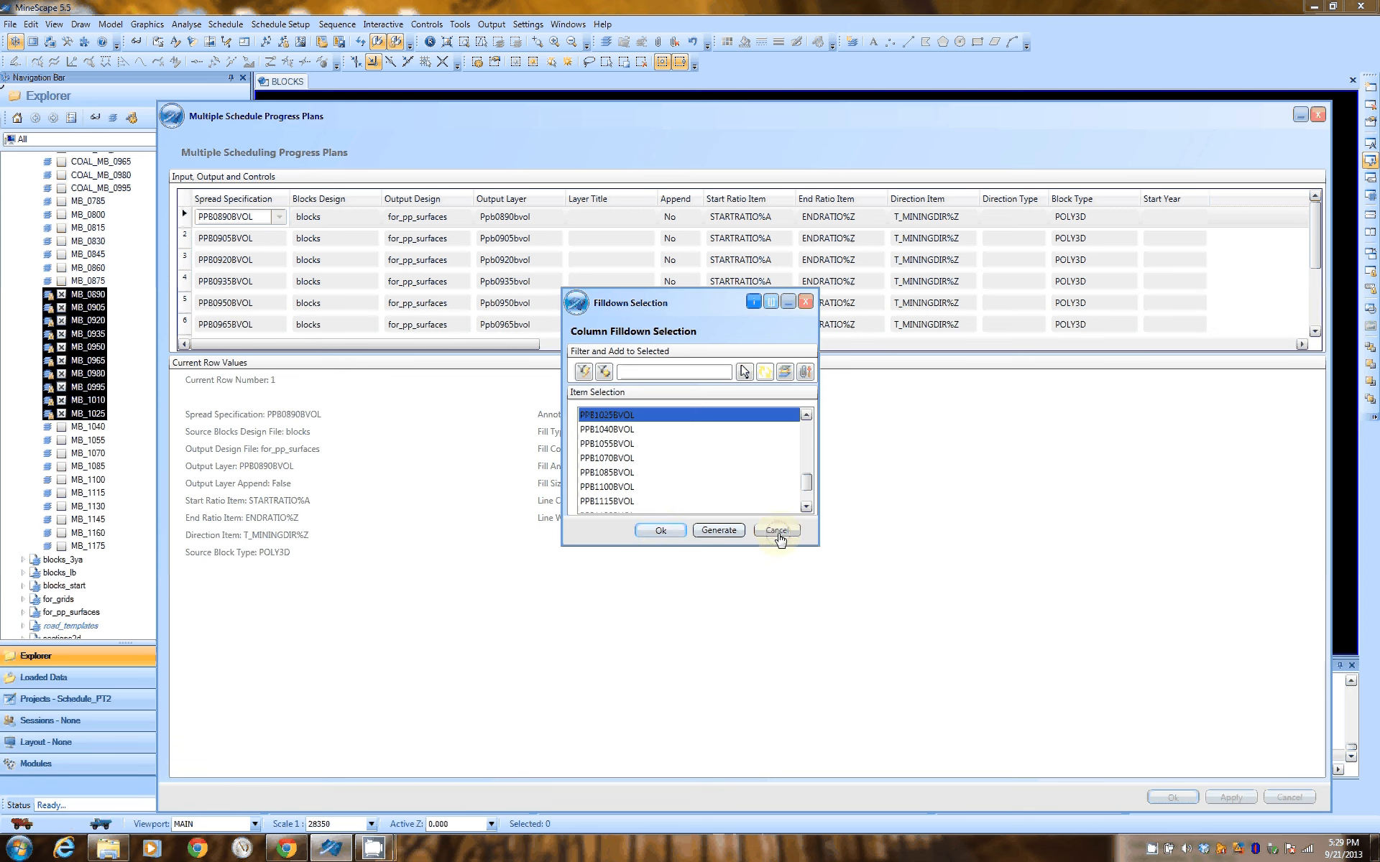
{"action": "left_click", "coordinate": [778, 532]}
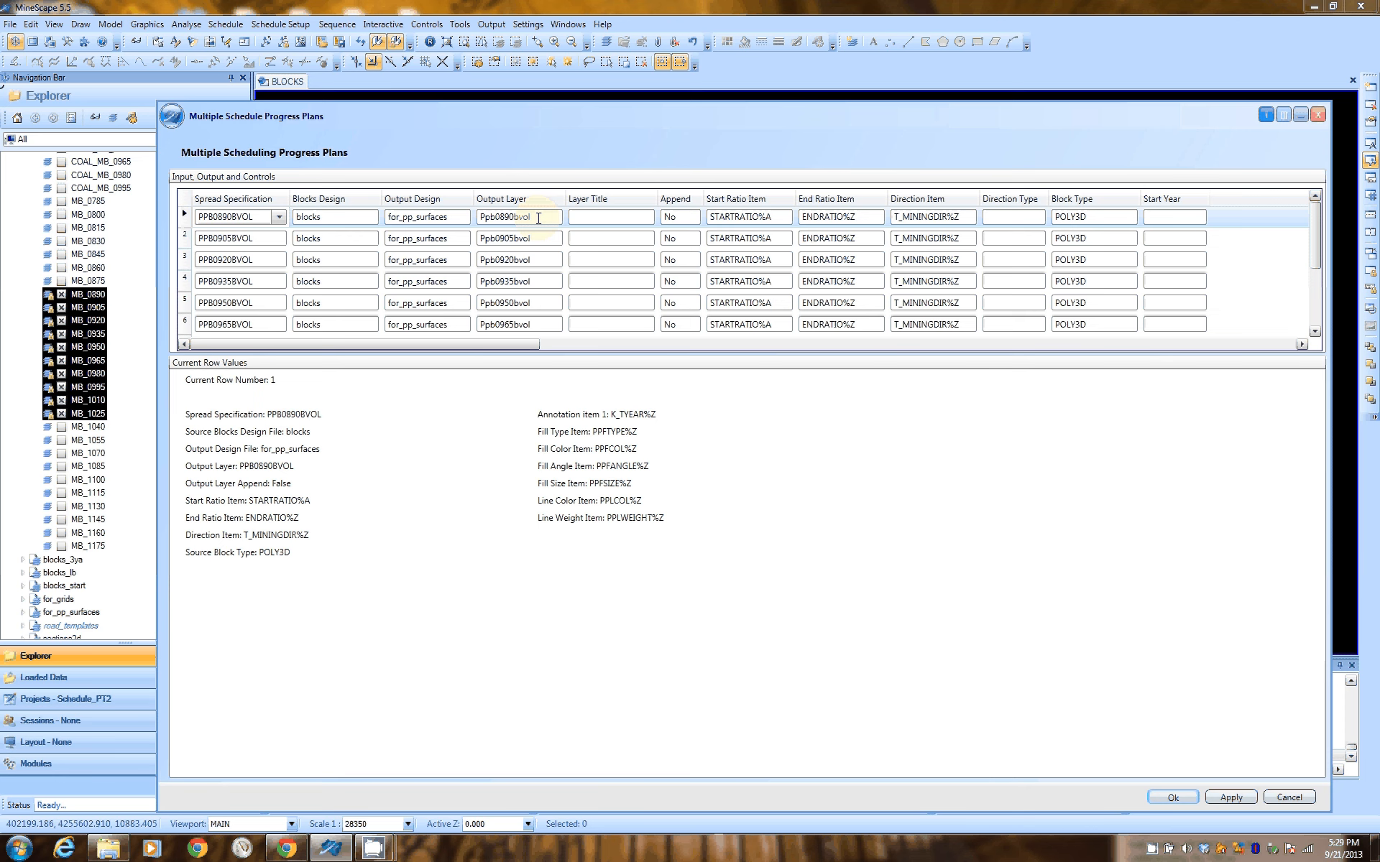
Start a fill-down of the Output Layer column from the first row and open its name generator
{"action": "left_click", "coordinate": [538, 218]}
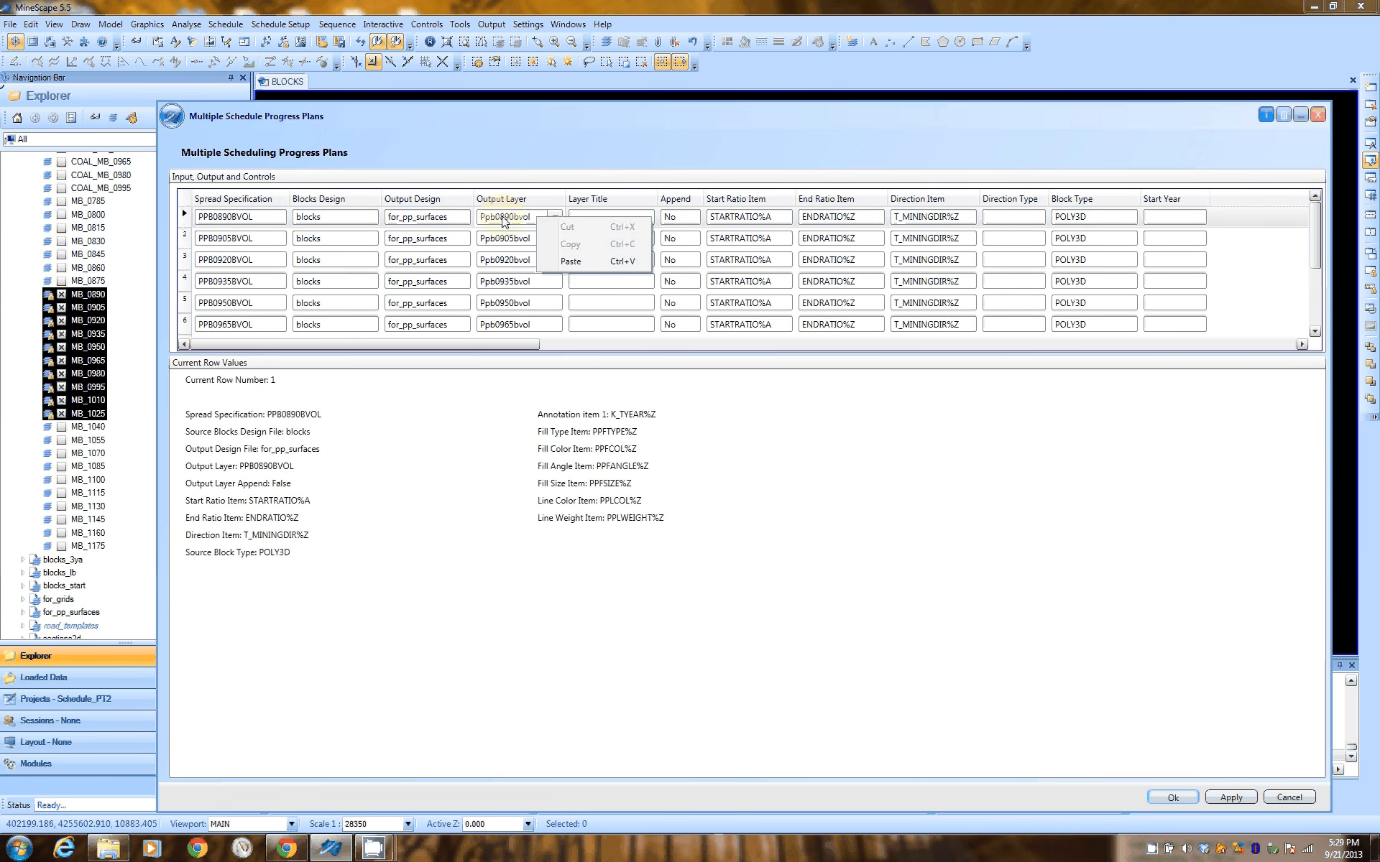
{"action": "right_click", "coordinate": [505, 222]}
{"action": "mouse_move", "coordinate": [568, 396]}
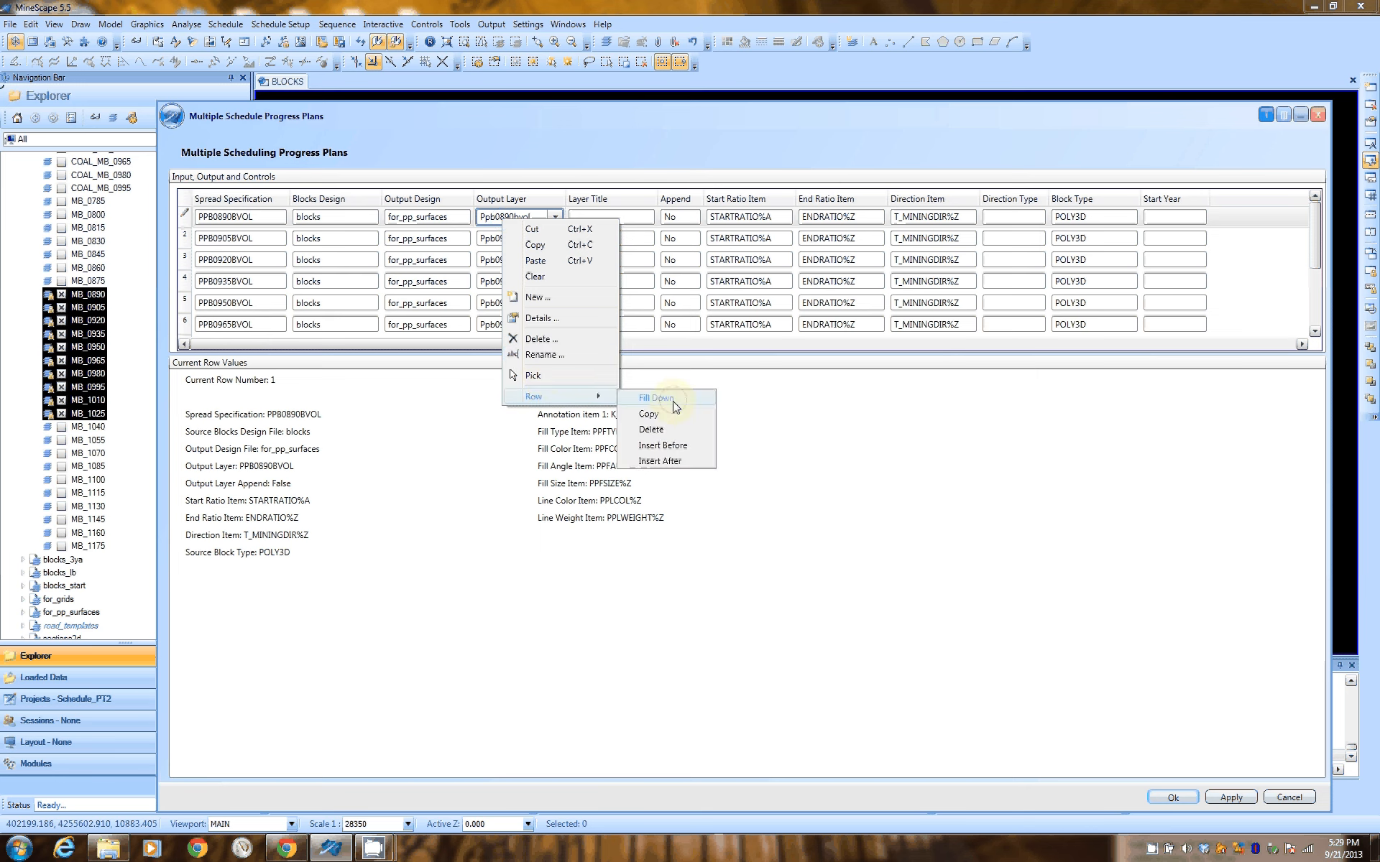
{"action": "left_click", "coordinate": [655, 398]}
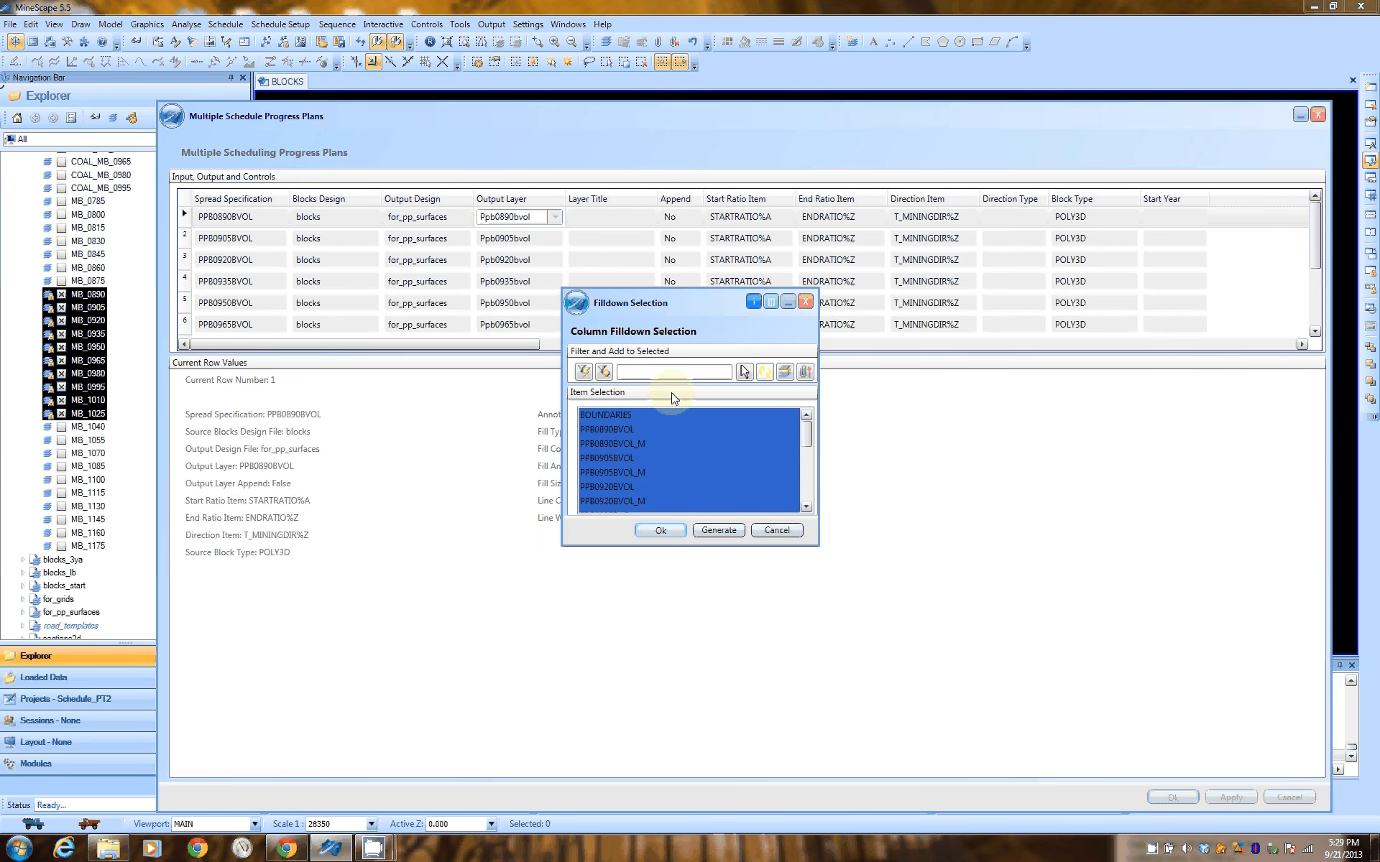
{"action": "left_click", "coordinate": [722, 531]}
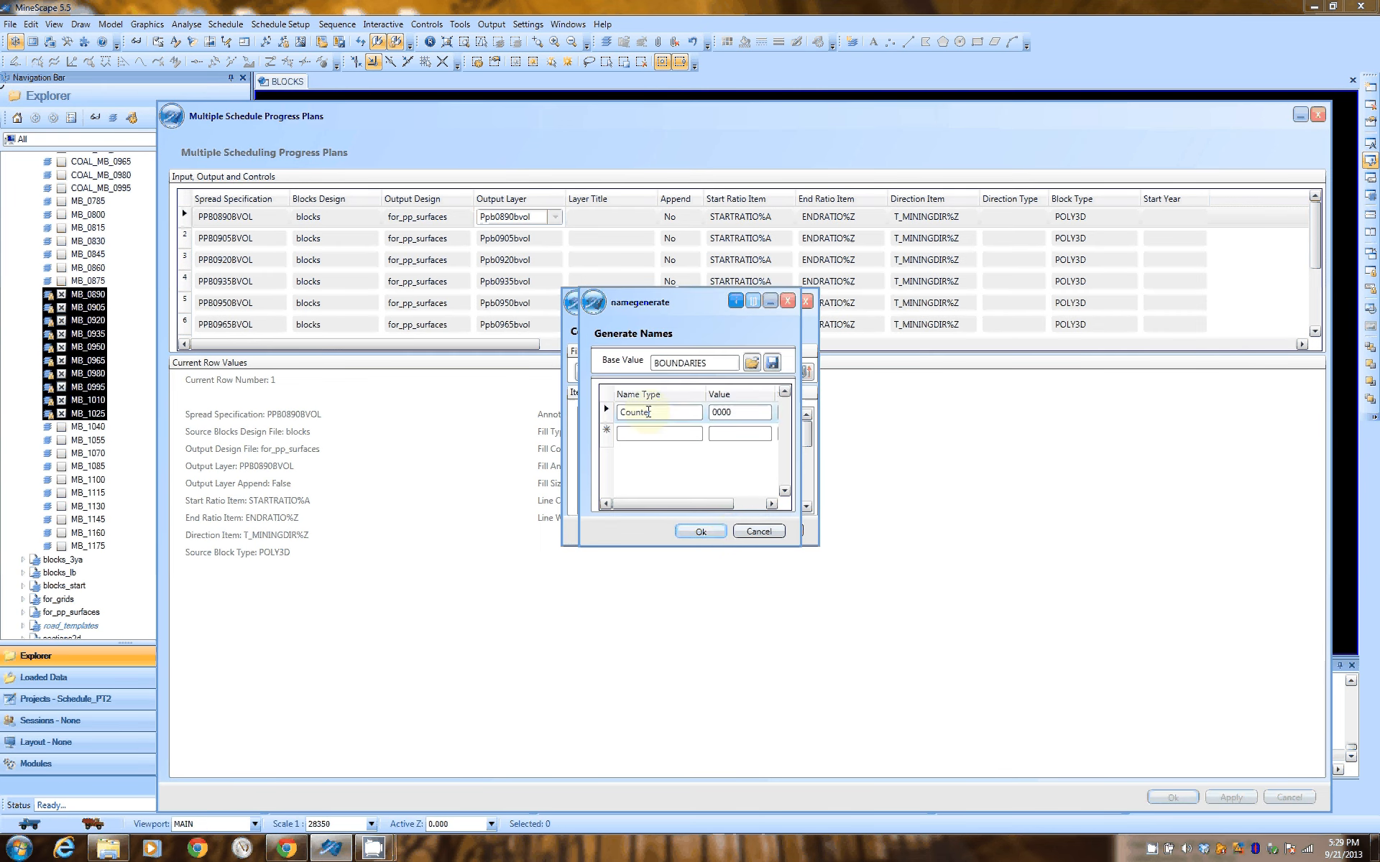
Set the first part of the generated layer names to a Constant with the value PPB
{"action": "left_click", "coordinate": [736, 411]}
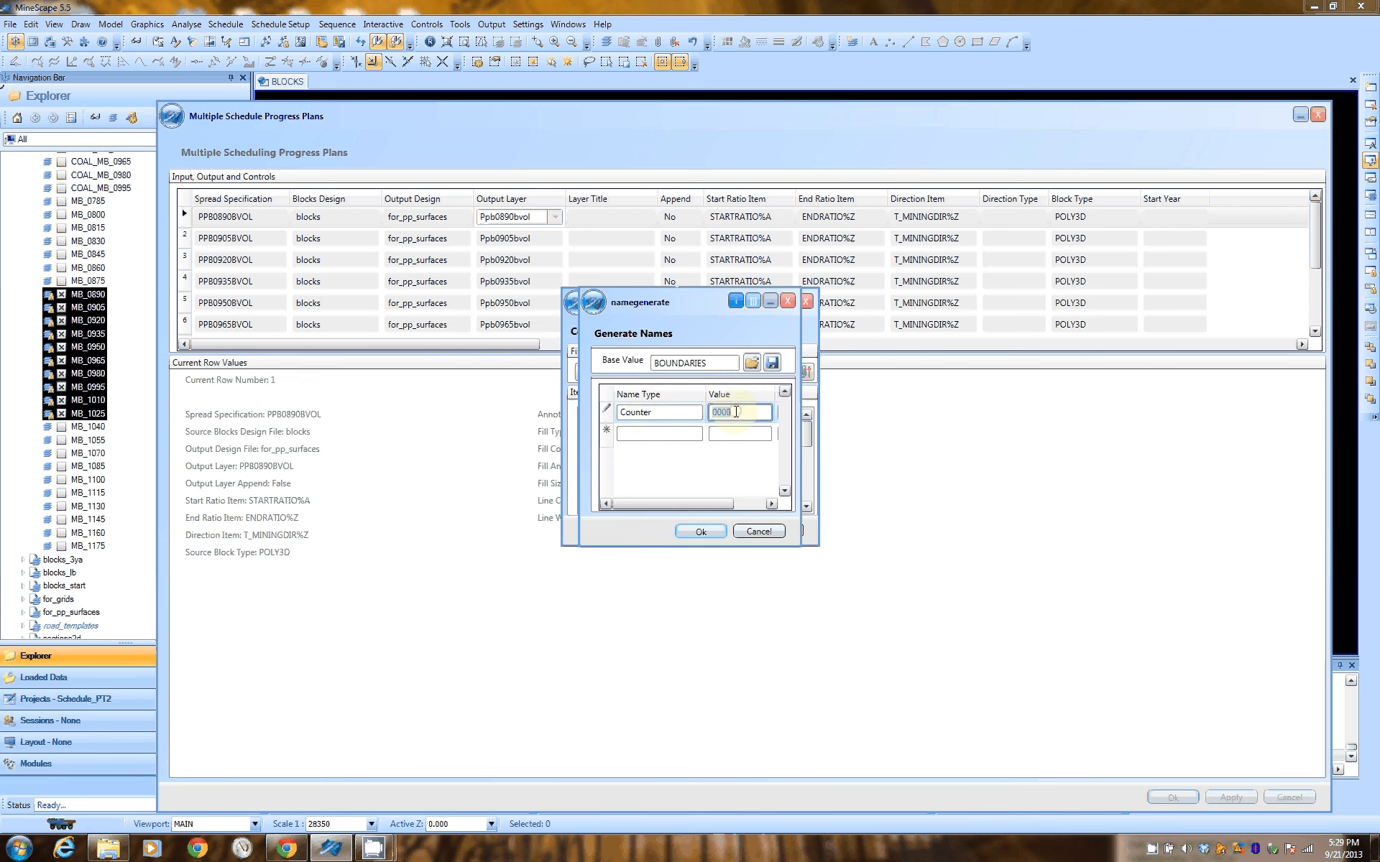
{"action": "left_click", "coordinate": [687, 412]}
{"action": "left_click", "coordinate": [652, 430]}
{"action": "left_click", "coordinate": [734, 413]}
{"action": "type", "text": "PPB"}
Add a Counter as the second name part, starting at 0890 with a step of 15
{"action": "left_click", "coordinate": [680, 430]}
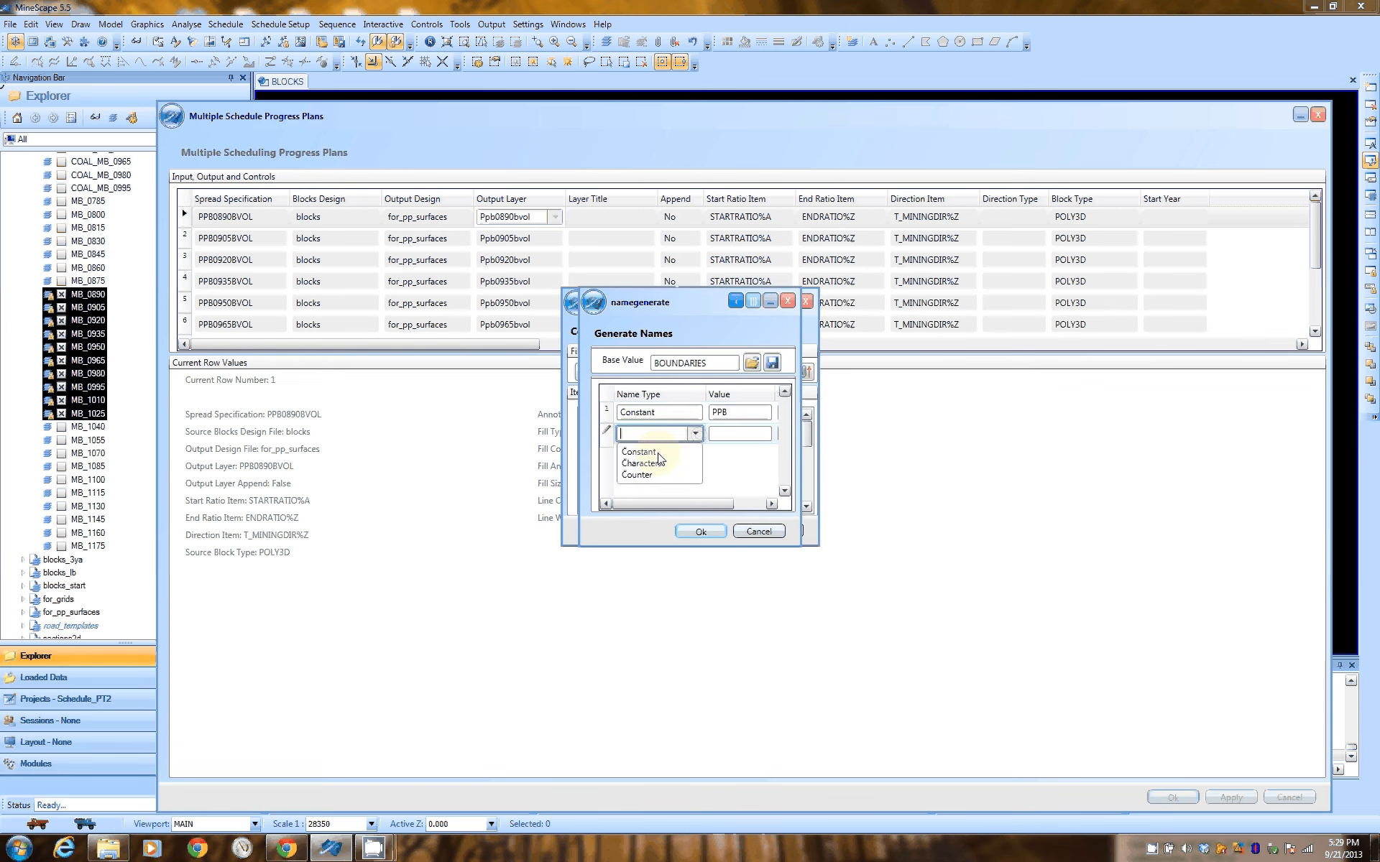
{"action": "left_click", "coordinate": [655, 472]}
{"action": "left_click", "coordinate": [720, 434]}
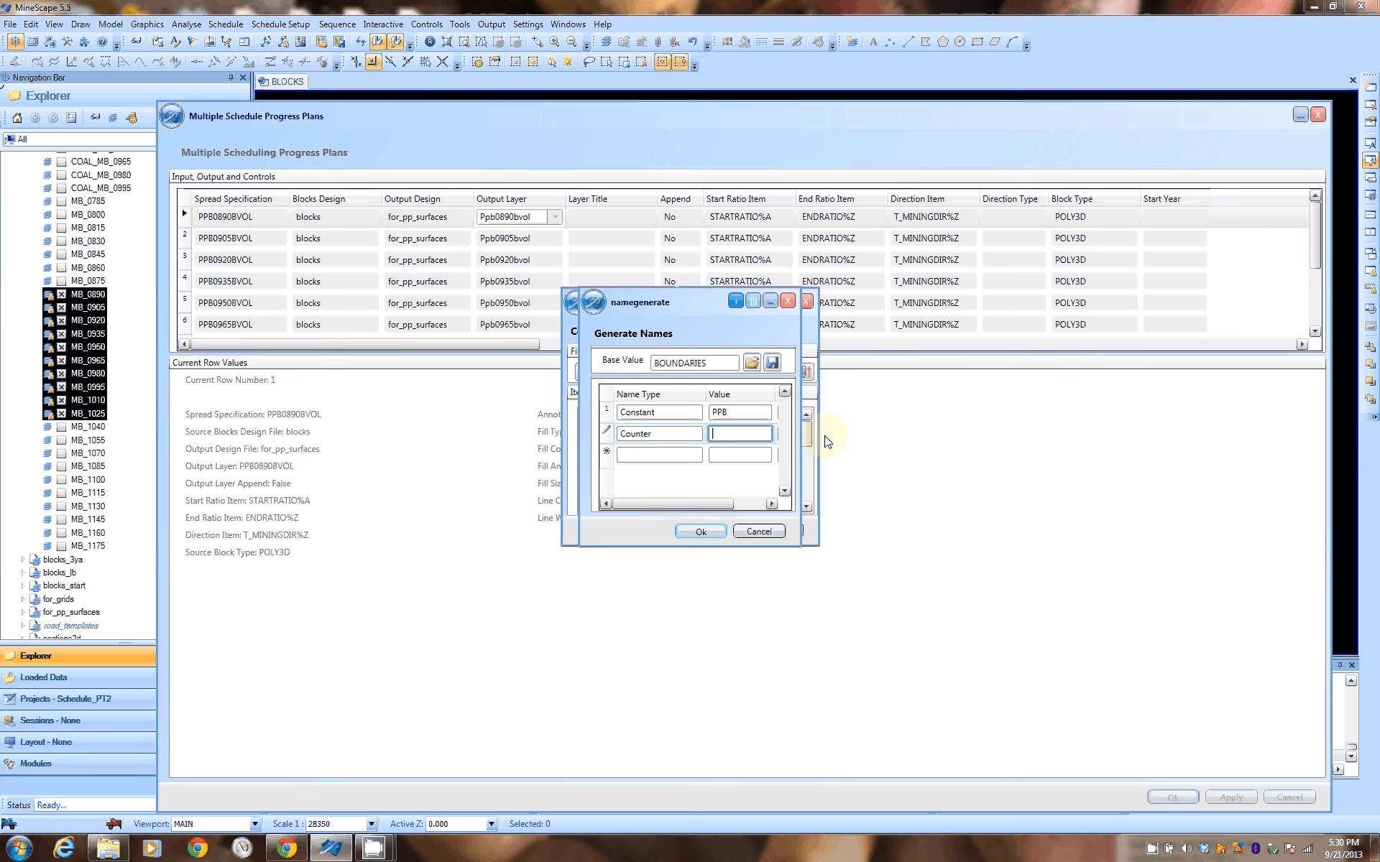
{"action": "type", "text": "0890"}
{"action": "left_click_drag", "start_coordinate": [726, 505], "coordinate": [758, 504]}
{"action": "left_click", "coordinate": [754, 434]}
{"action": "type", "text": "1"}
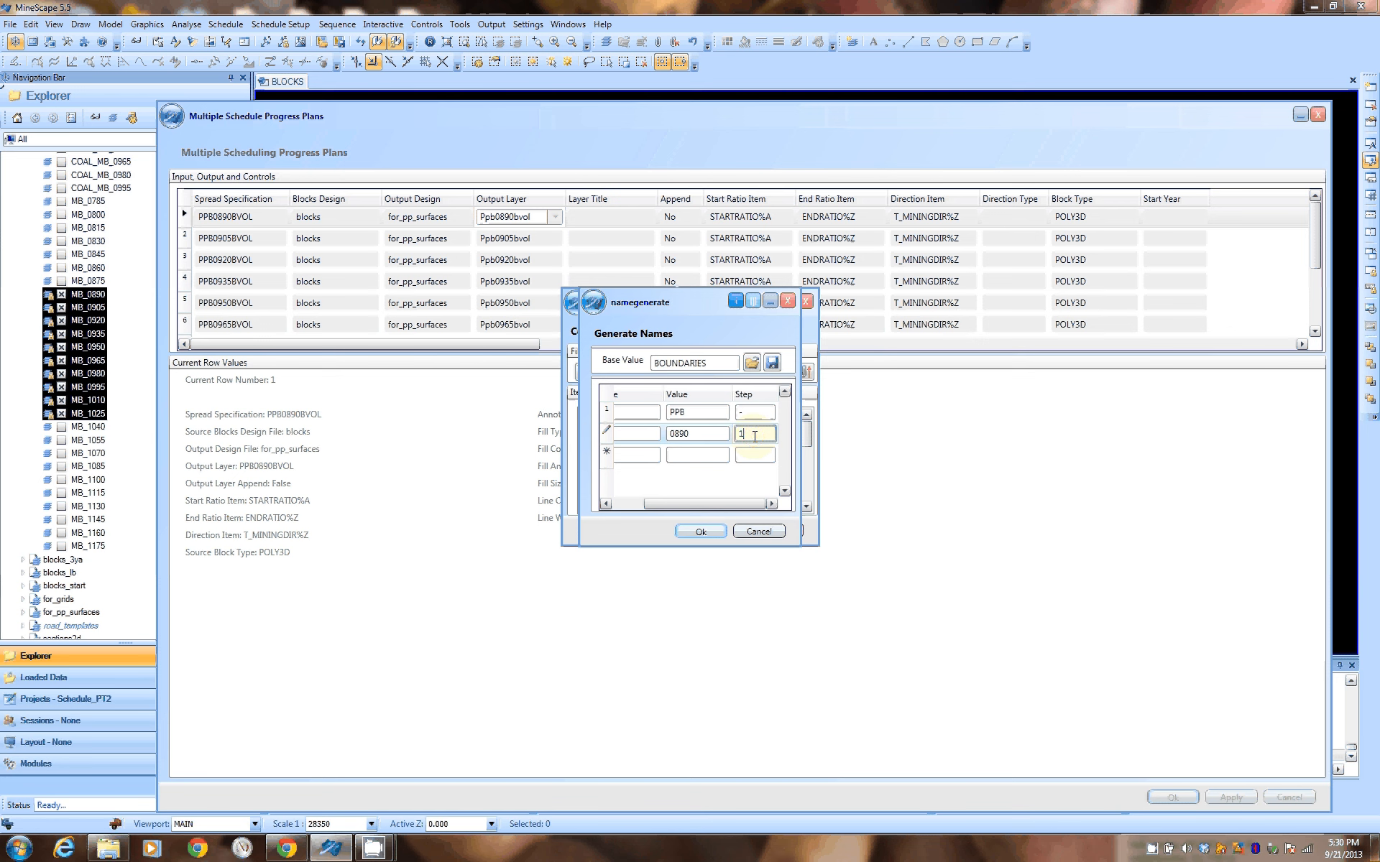
{"action": "type", "text": "5"}
Add a Constant with the value BVOL as the third name part, accept the name pattern, and cancel the Output Layer fill-down
{"action": "left_click", "coordinate": [708, 453]}
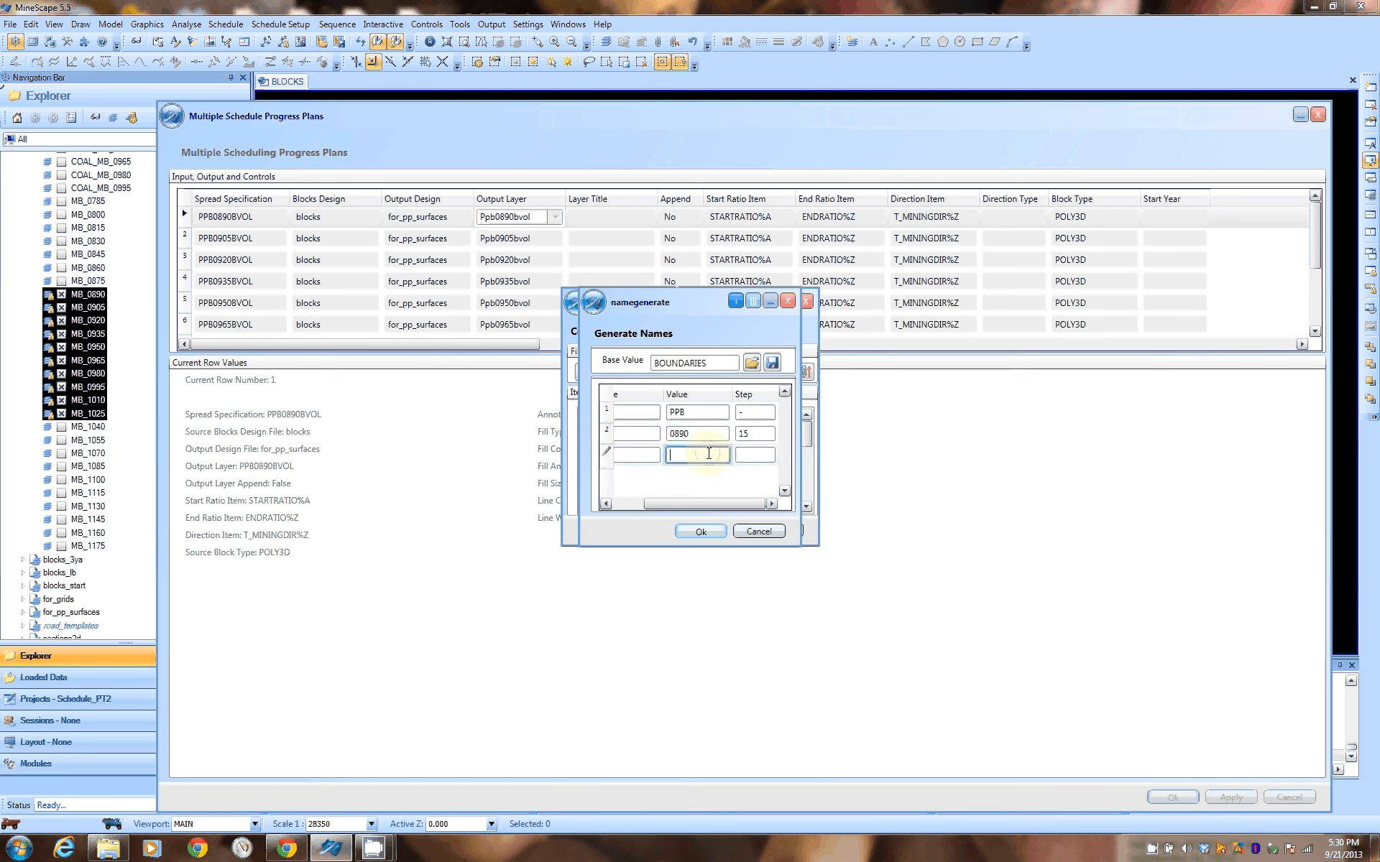
{"action": "left_click", "coordinate": [610, 503]}
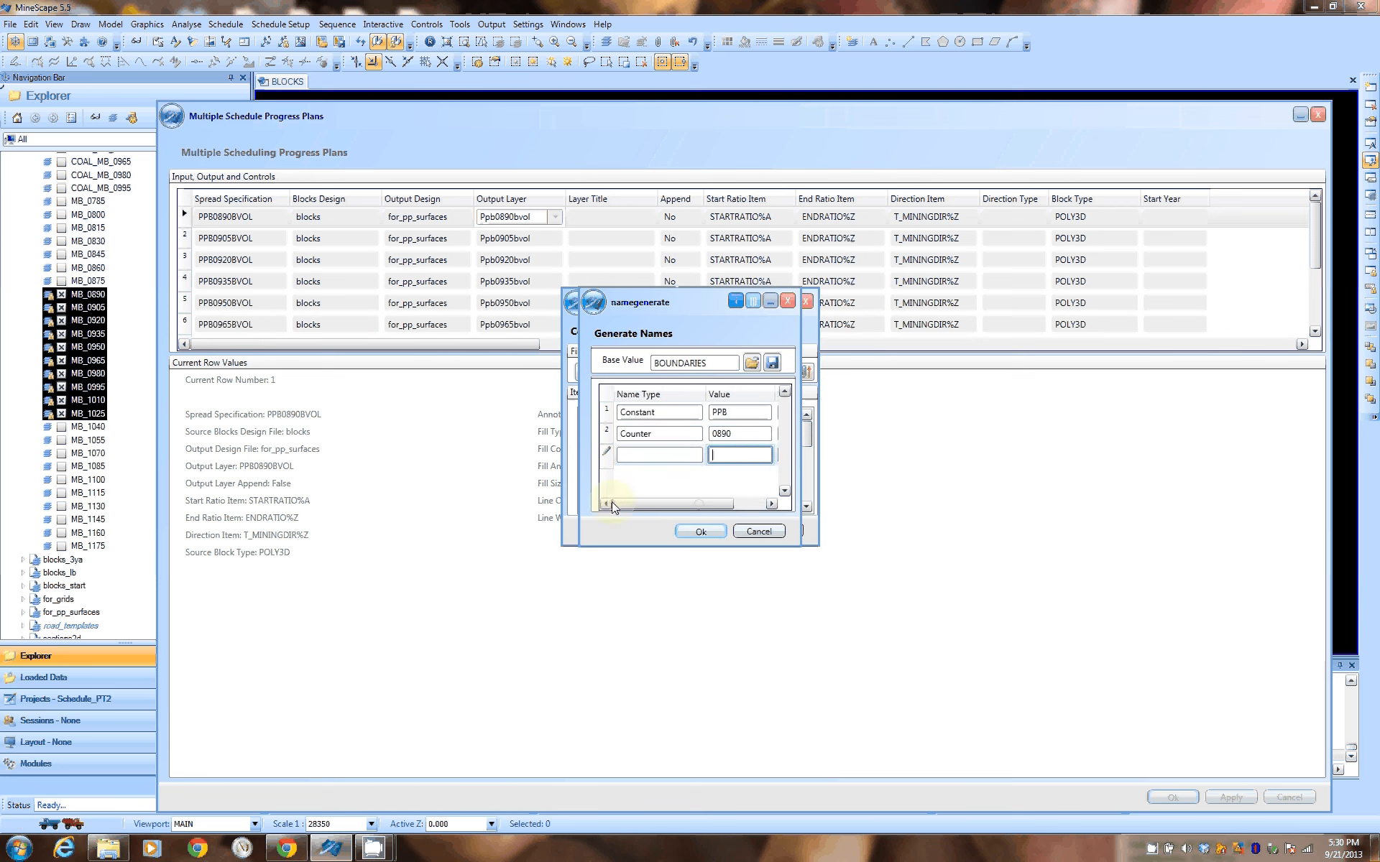
{"action": "left_click", "coordinate": [654, 453]}
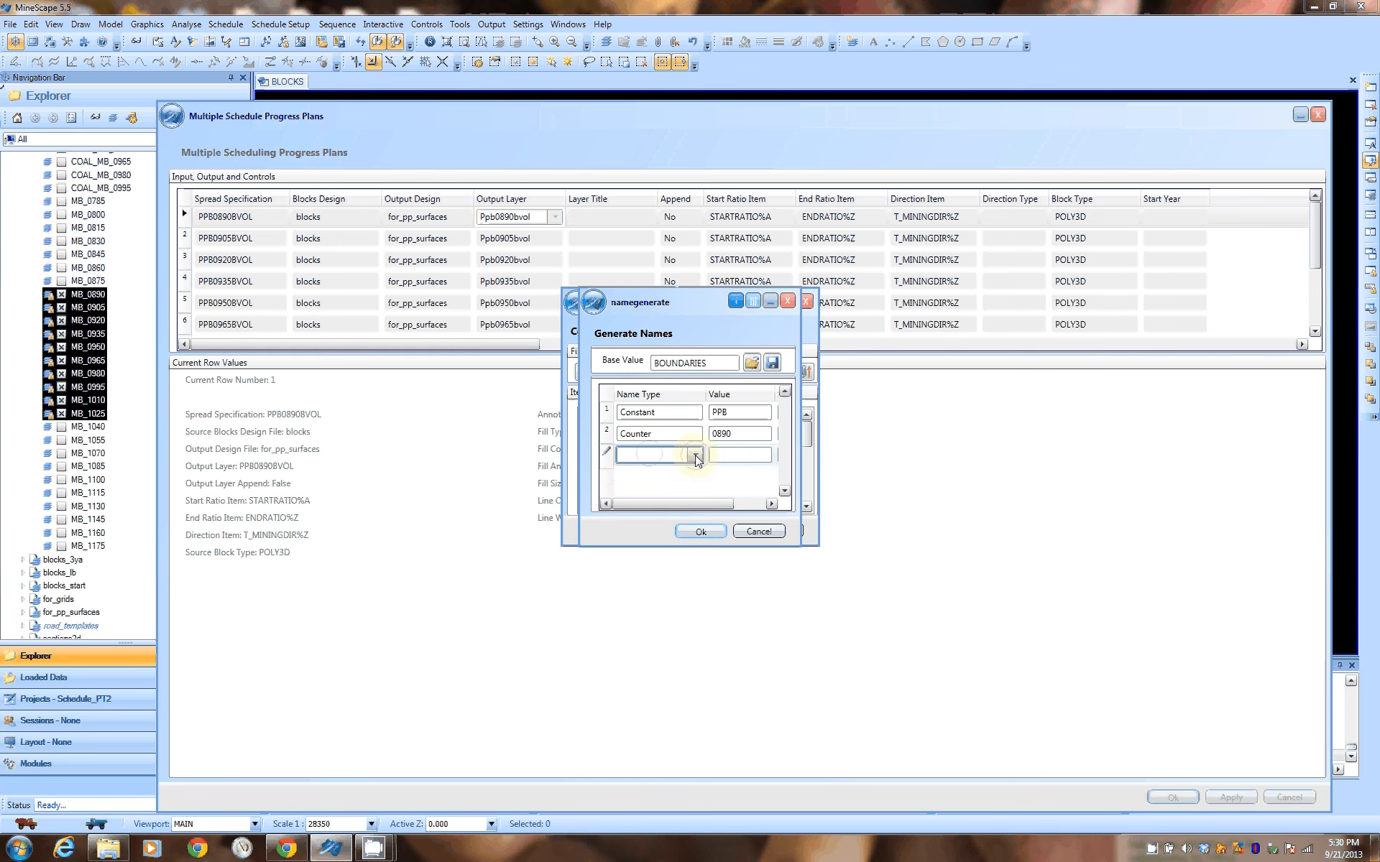
{"action": "left_click", "coordinate": [695, 456]}
{"action": "left_click", "coordinate": [649, 472]}
{"action": "left_click", "coordinate": [736, 455]}
{"action": "type", "text": "B"}
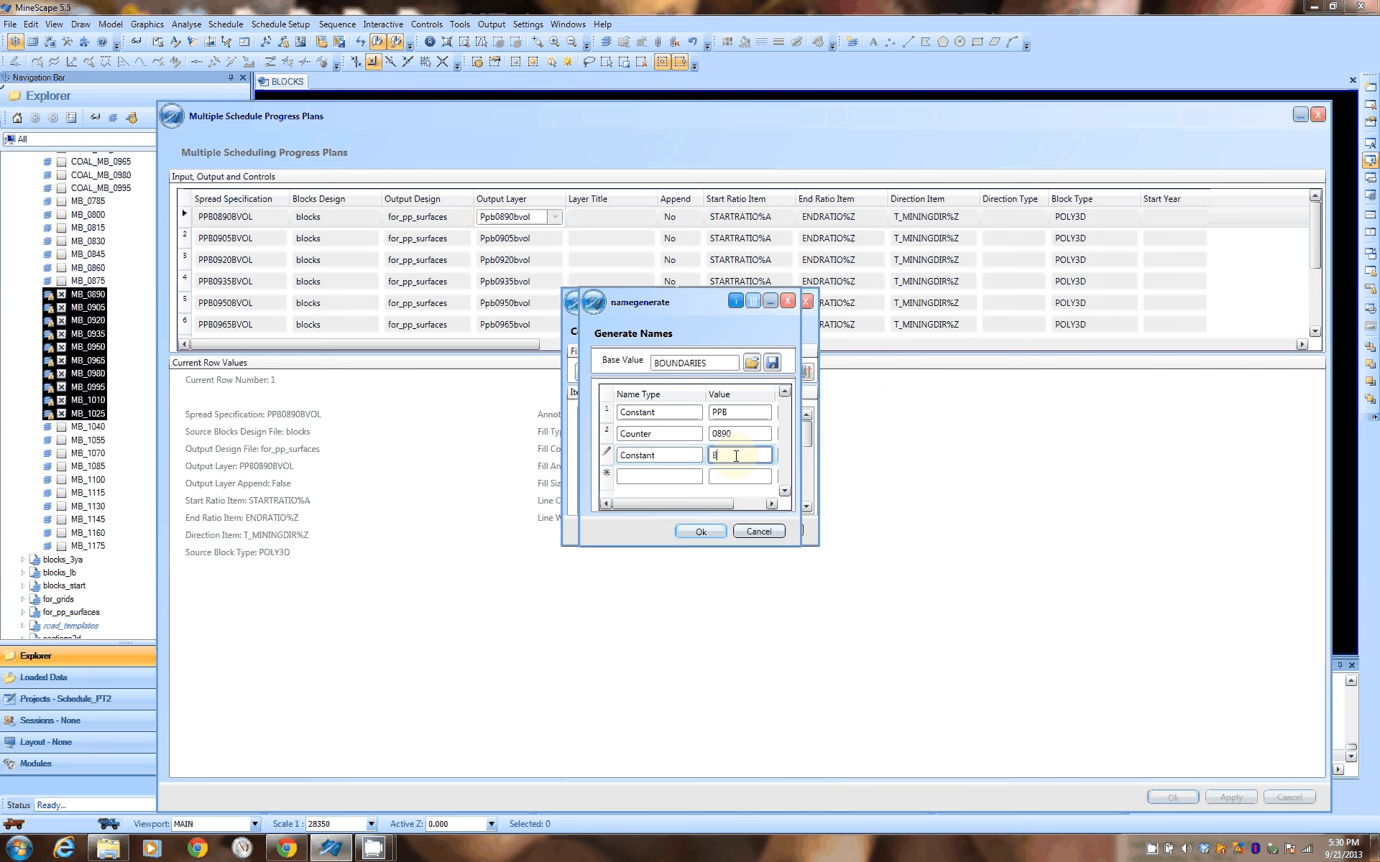
{"action": "type", "text": "VOL"}
{"action": "left_click", "coordinate": [720, 476]}
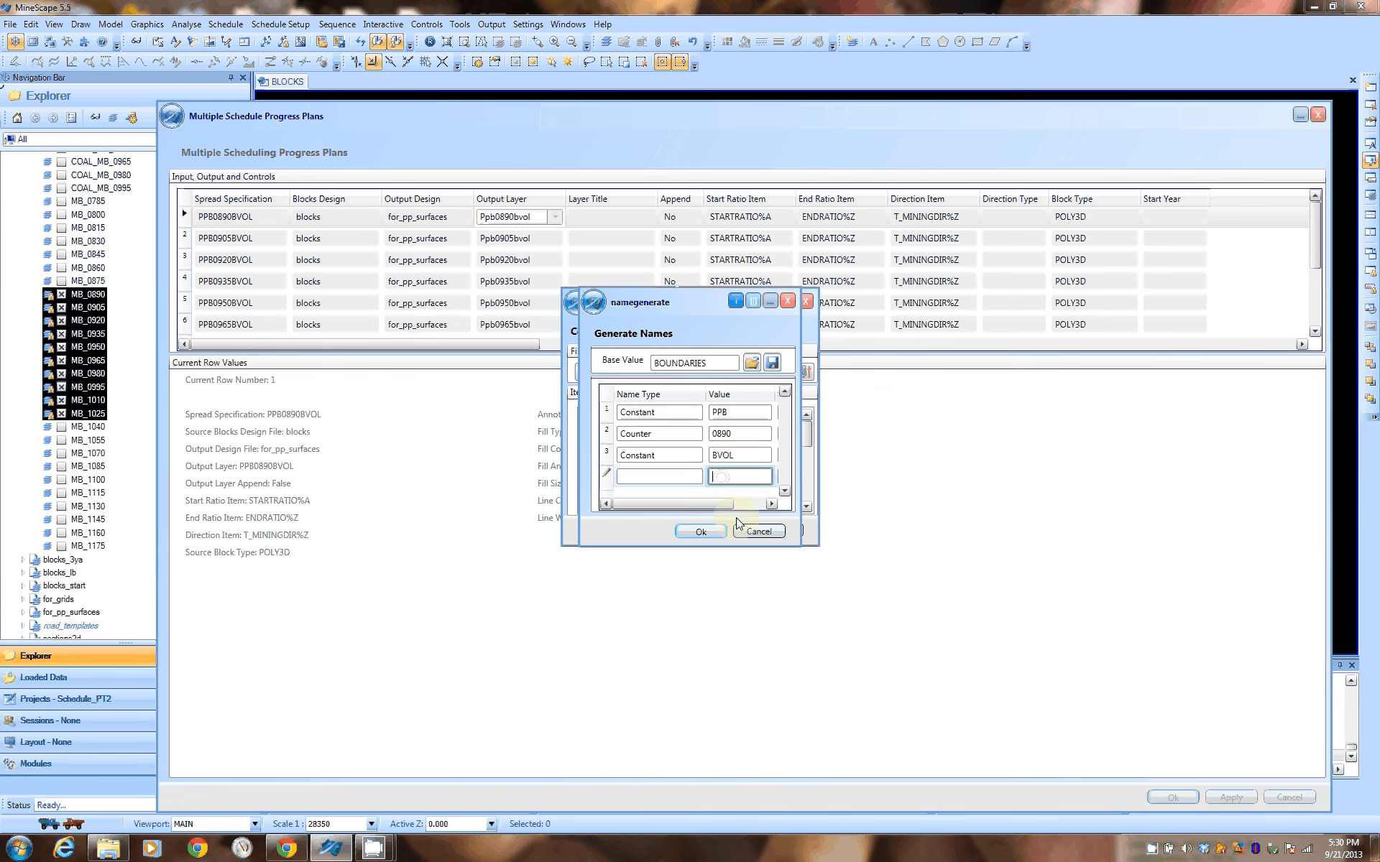
{"action": "left_click", "coordinate": [701, 531]}
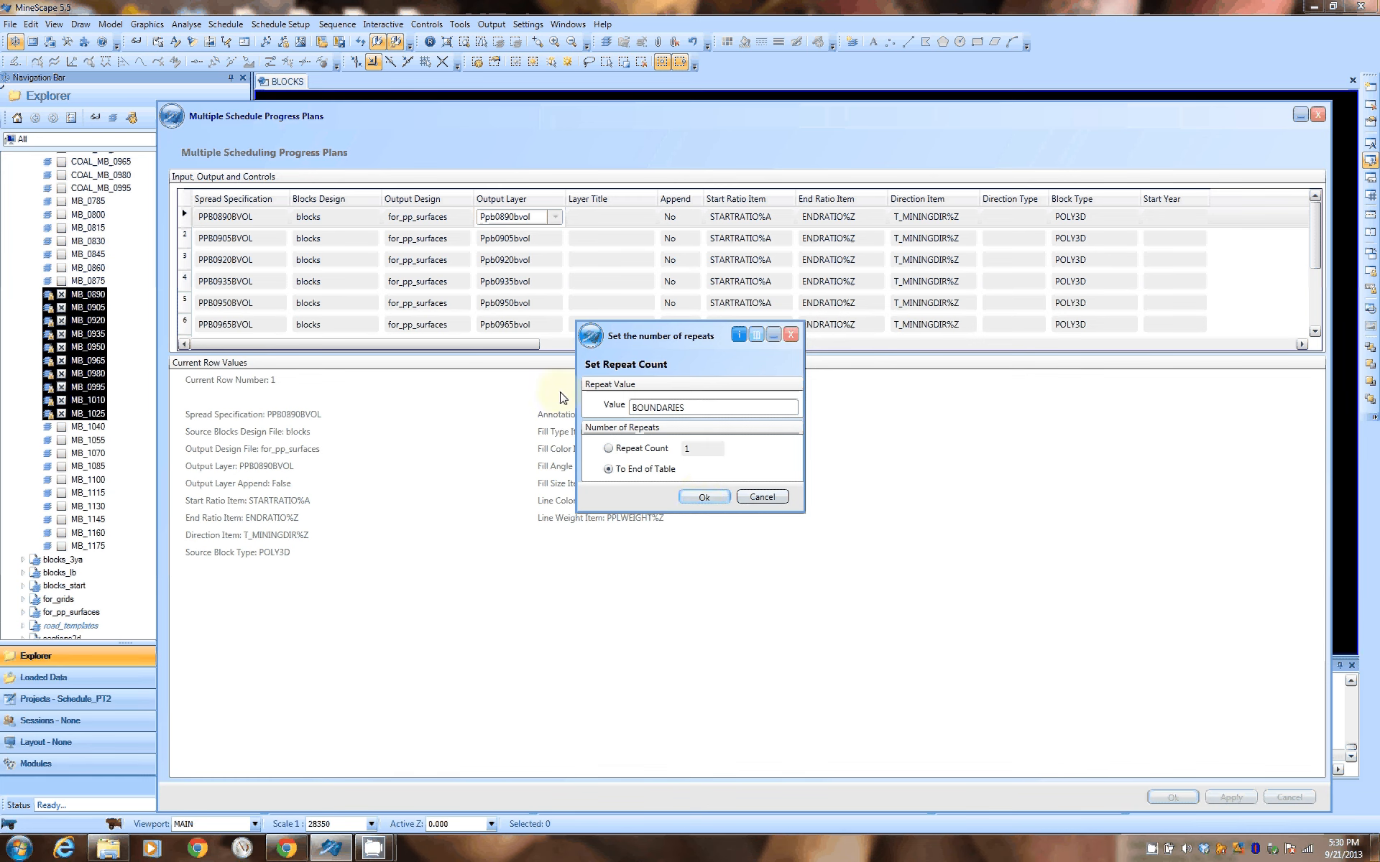
{"action": "left_click", "coordinate": [764, 498]}
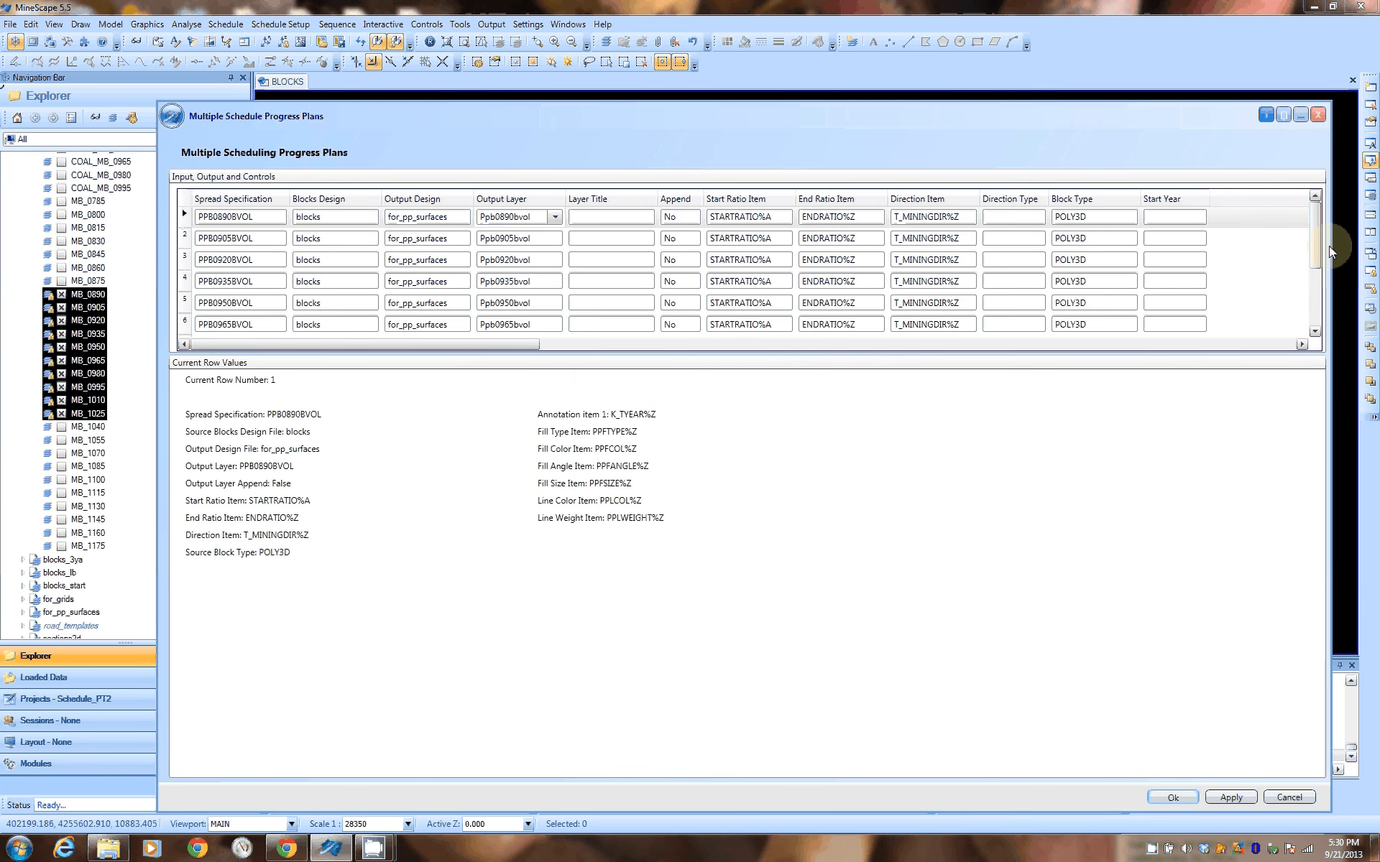
Review the progress plan rows through PPB1025BVOL and the columns across to the annotation and fill items
{"action": "scroll", "coordinate": [652, 250], "scroll_direction": "down", "scroll_amount": 2}
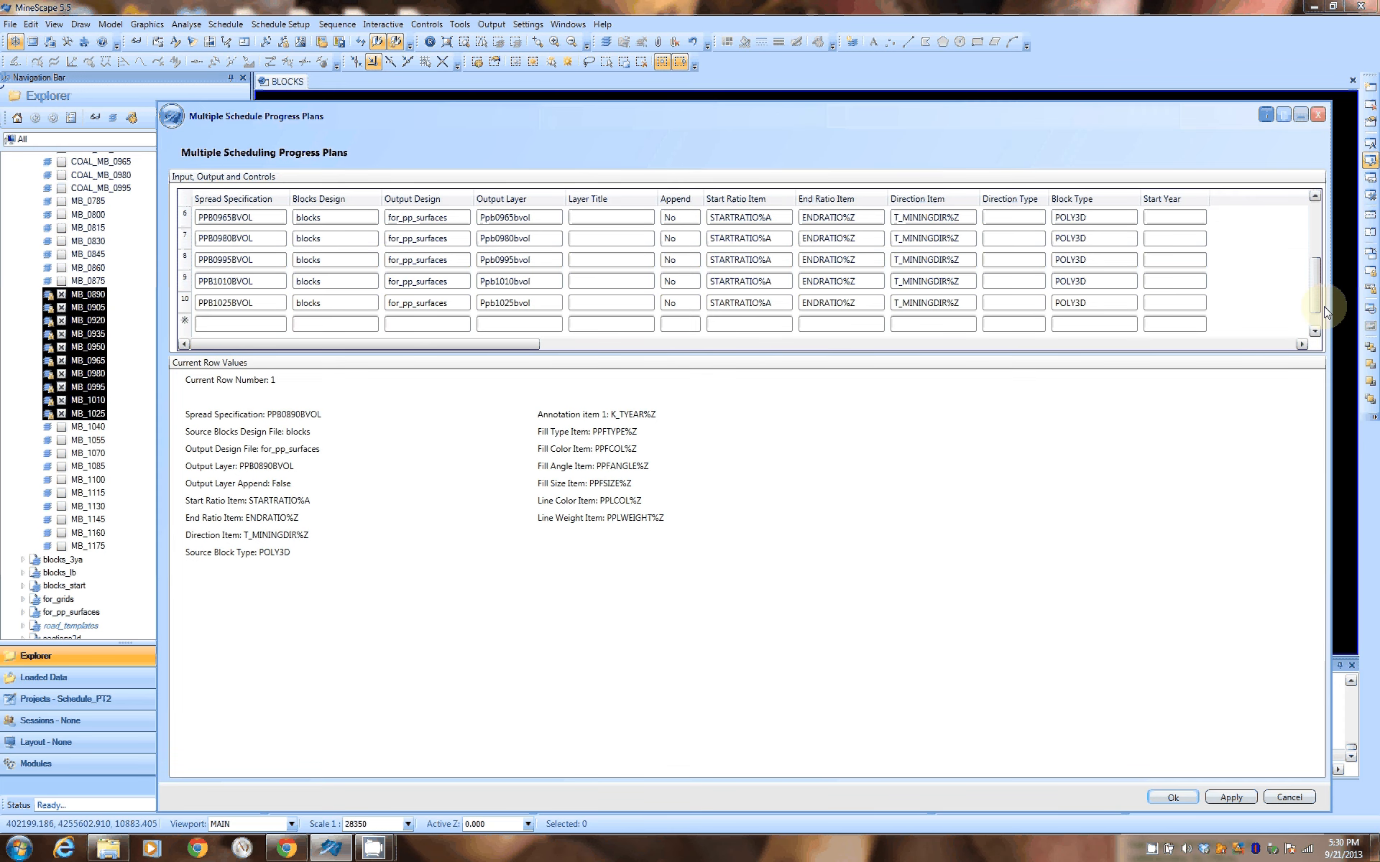
{"action": "left_click_drag", "start_coordinate": [1325, 311], "coordinate": [1314, 228]}
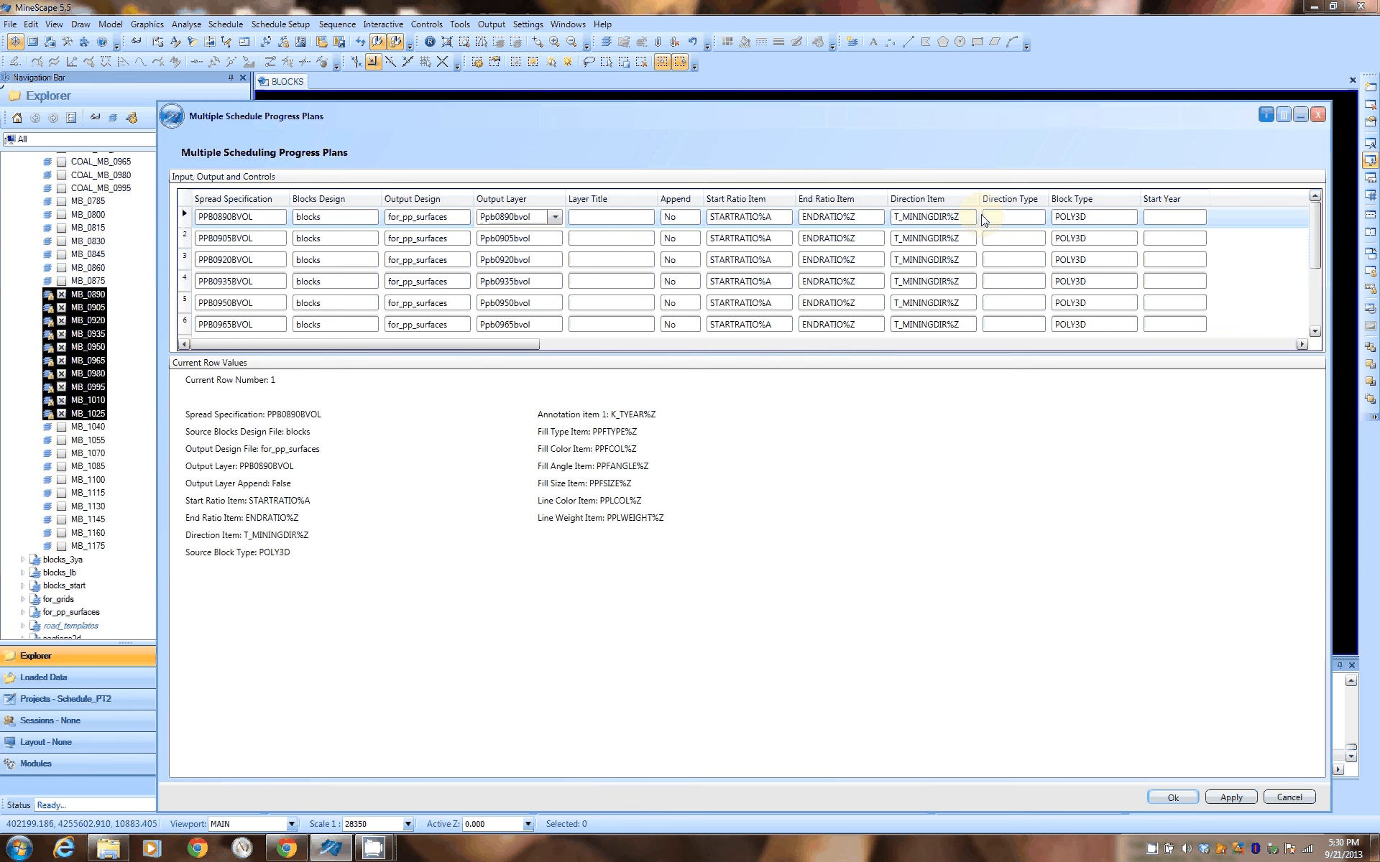
{"action": "mouse_move", "coordinate": [514, 352]}
{"action": "left_mouse_down"}
{"action": "mouse_move", "coordinate": [842, 386]}
{"action": "mouse_move", "coordinate": [1078, 387]}
{"action": "left_mouse_up"}
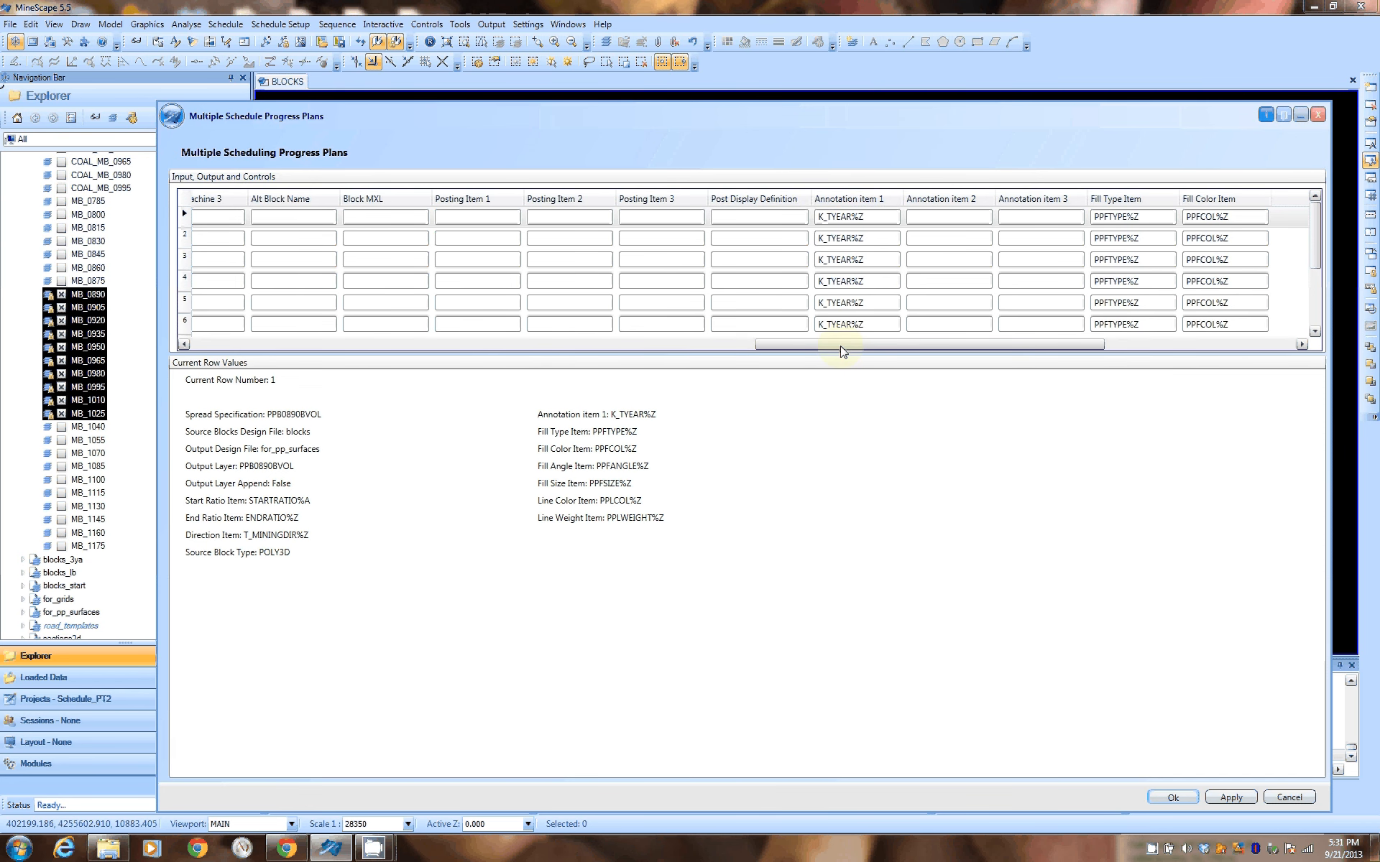
{"action": "left_click_drag", "start_coordinate": [843, 352], "coordinate": [866, 350]}
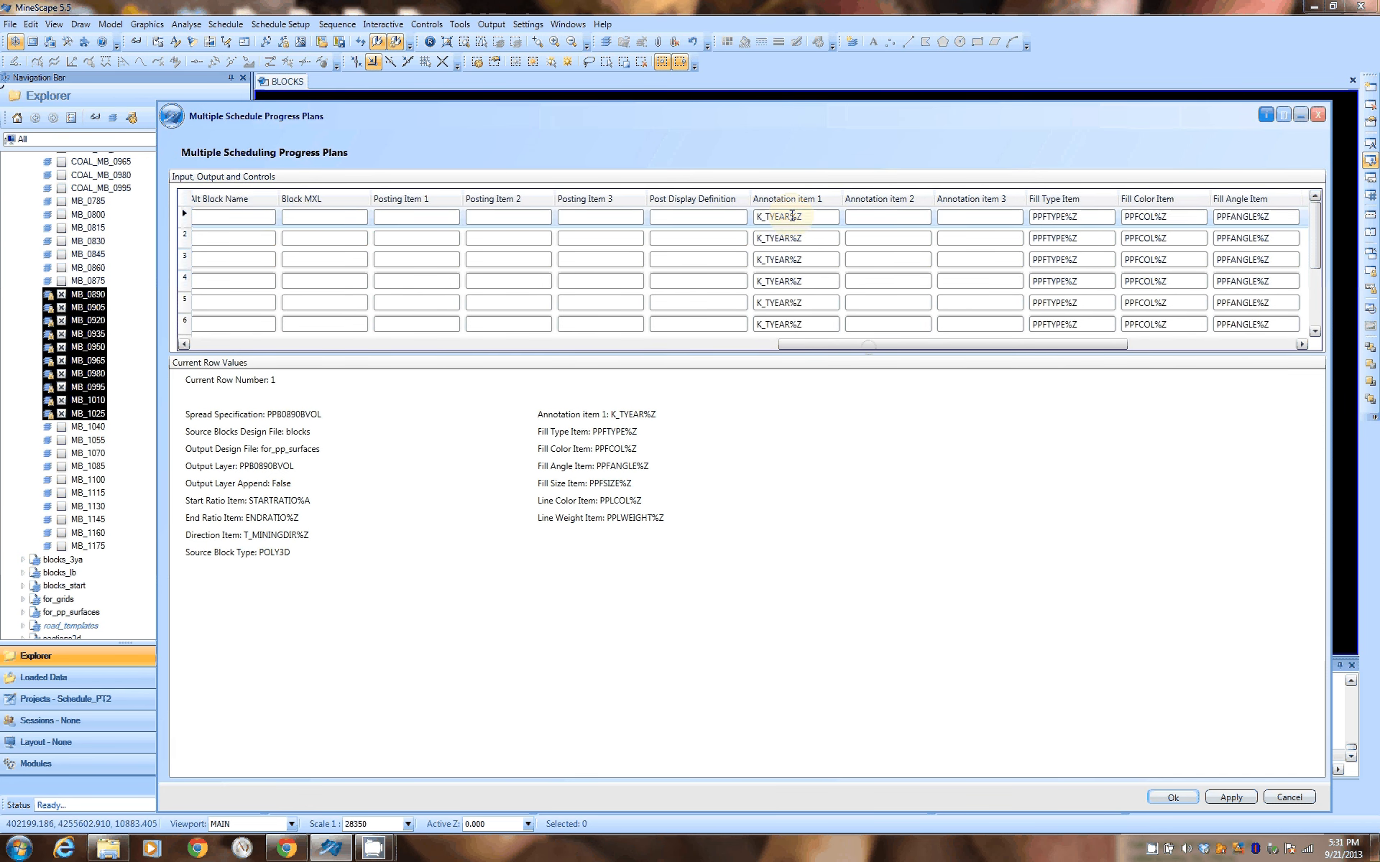
Review the annotation, fill and line item columns of the progress plan rows through Line Weight Item, and stow the form
{"action": "left_click", "coordinate": [809, 217]}
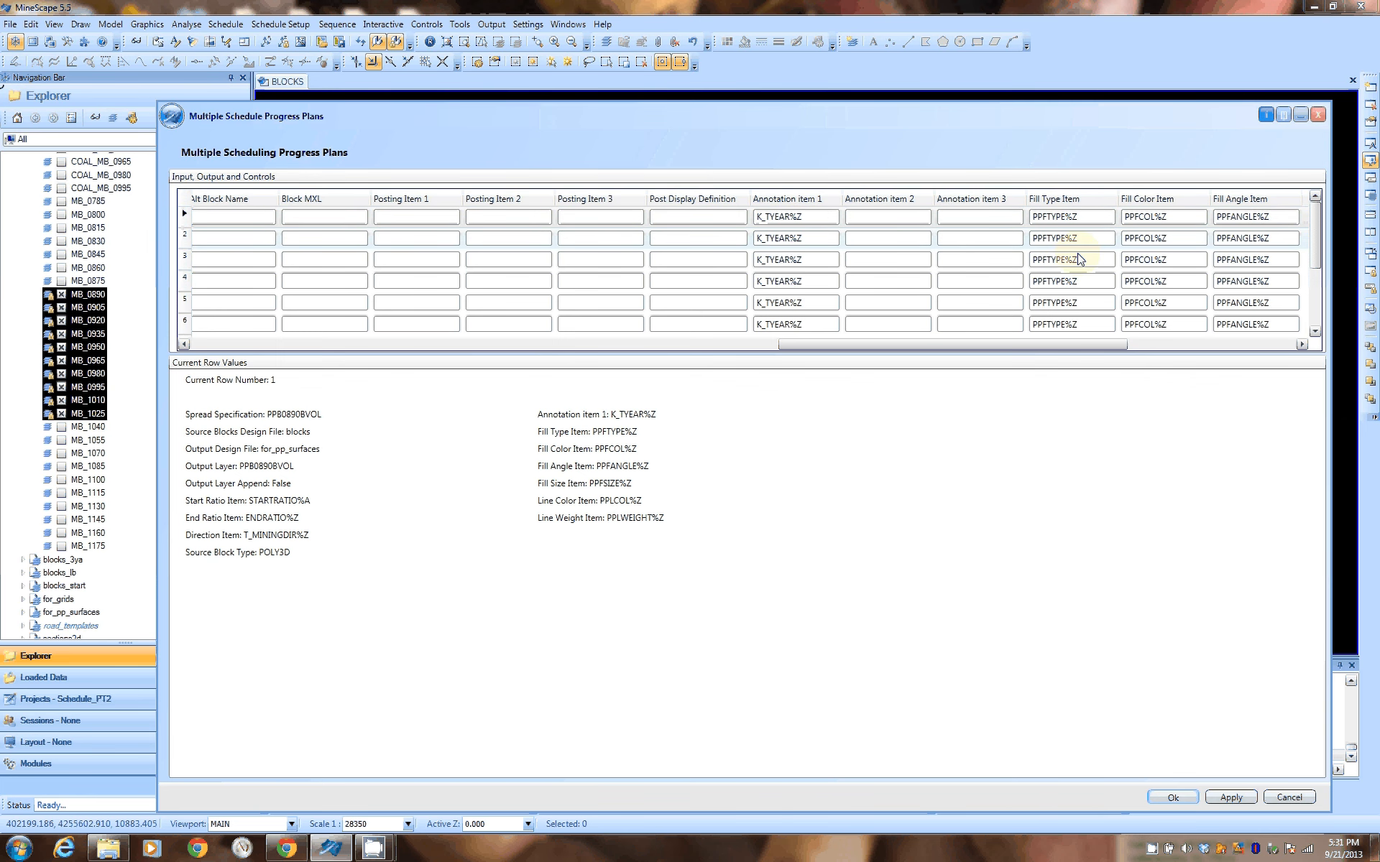
{"action": "left_click_drag", "start_coordinate": [1050, 344], "coordinate": [1249, 352]}
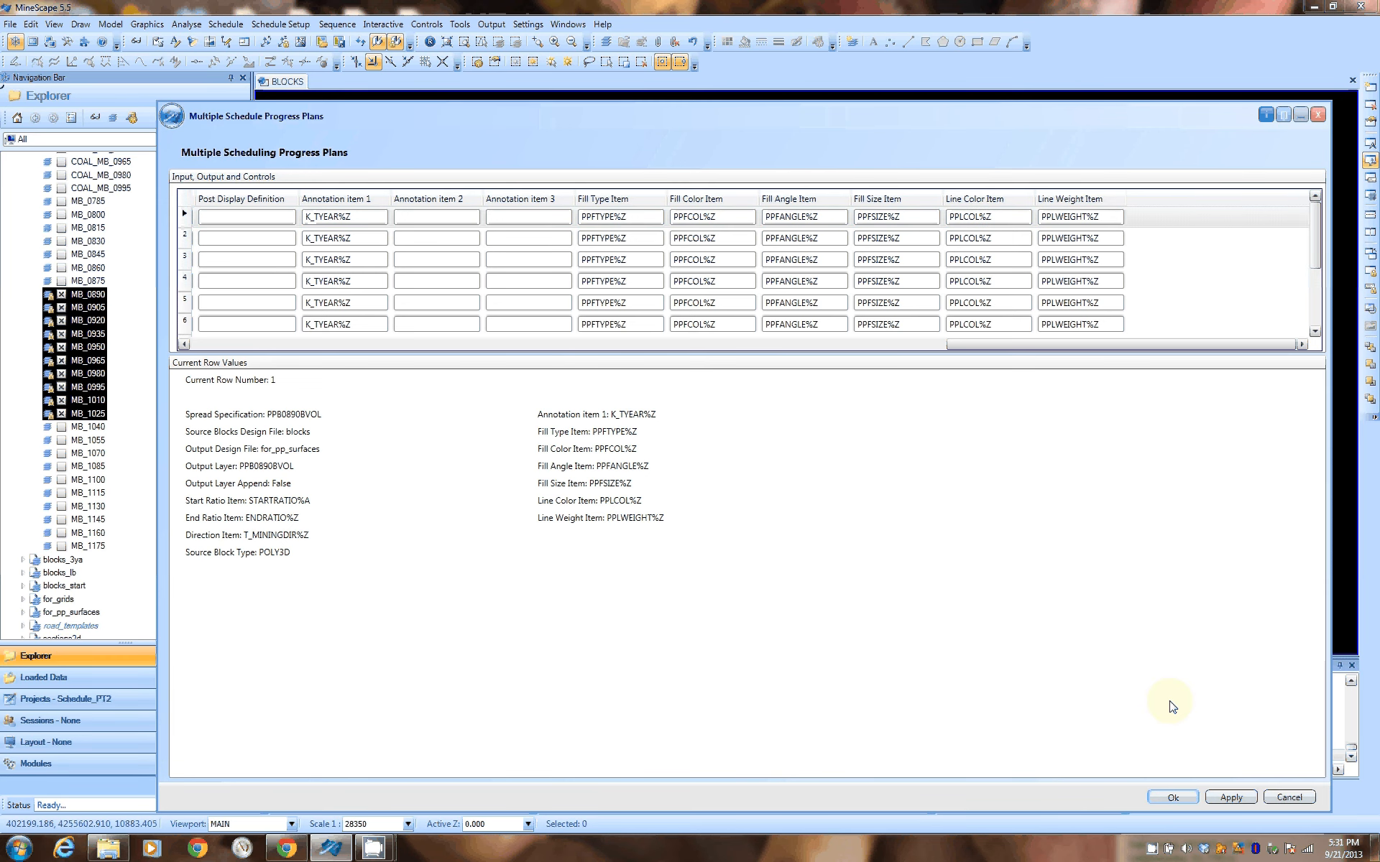
{"action": "left_click", "coordinate": [1300, 116]}
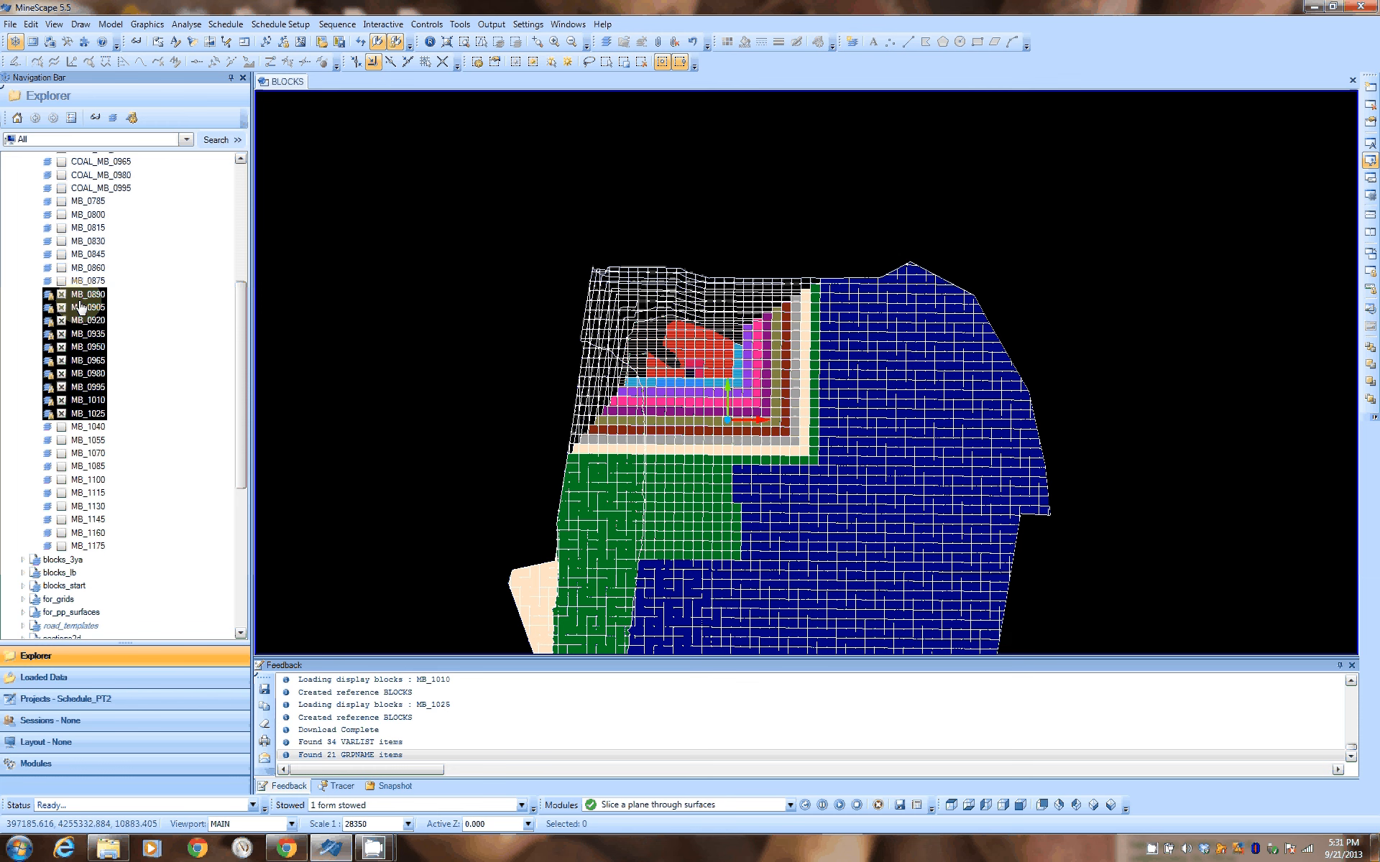
Open the selected block layers MB_0890 through MB_1025 for editing
{"action": "middle_click_drag", "start_coordinate": [750, 374], "coordinate": [795, 298]}
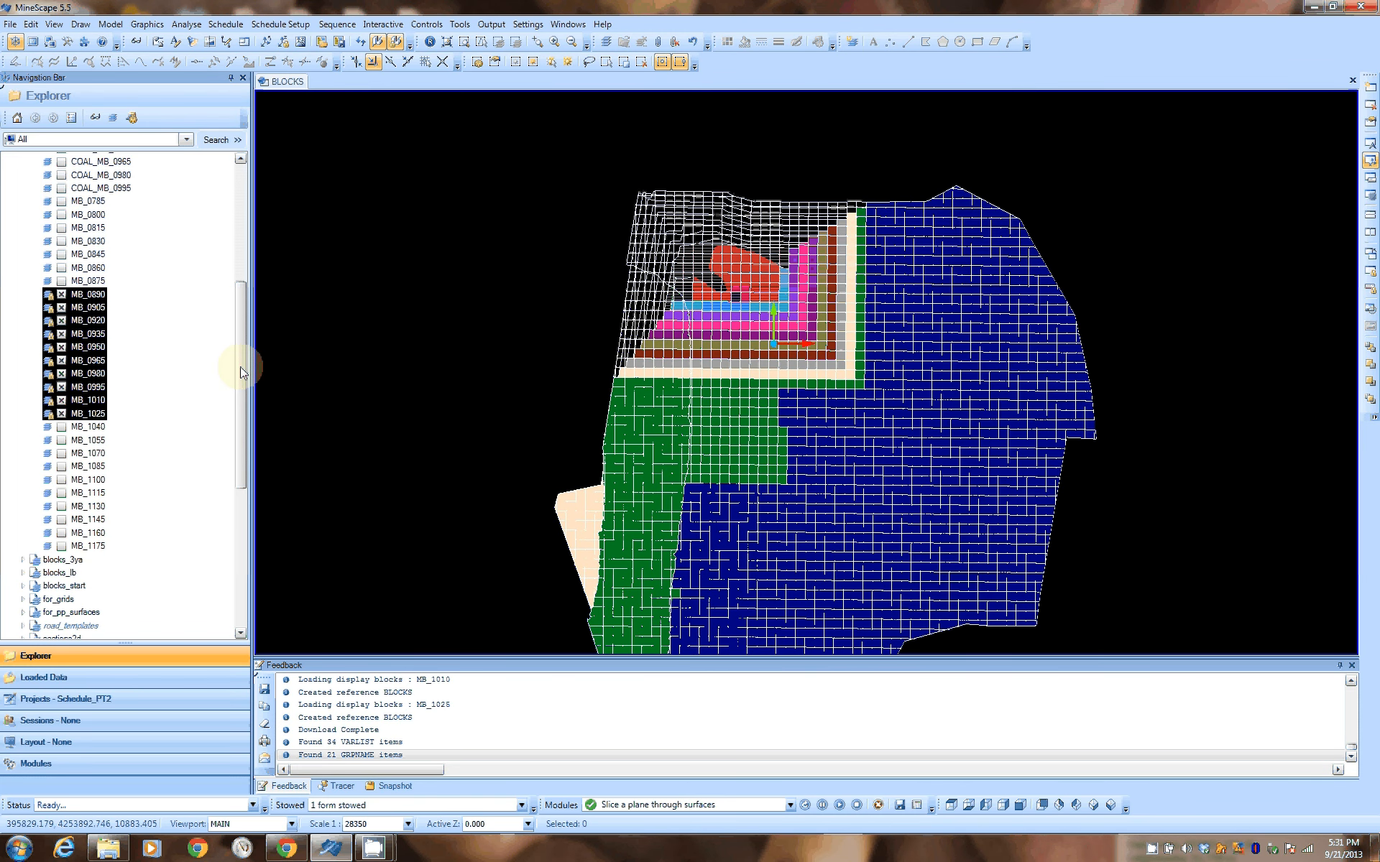
{"action": "right_click", "coordinate": [91, 300]}
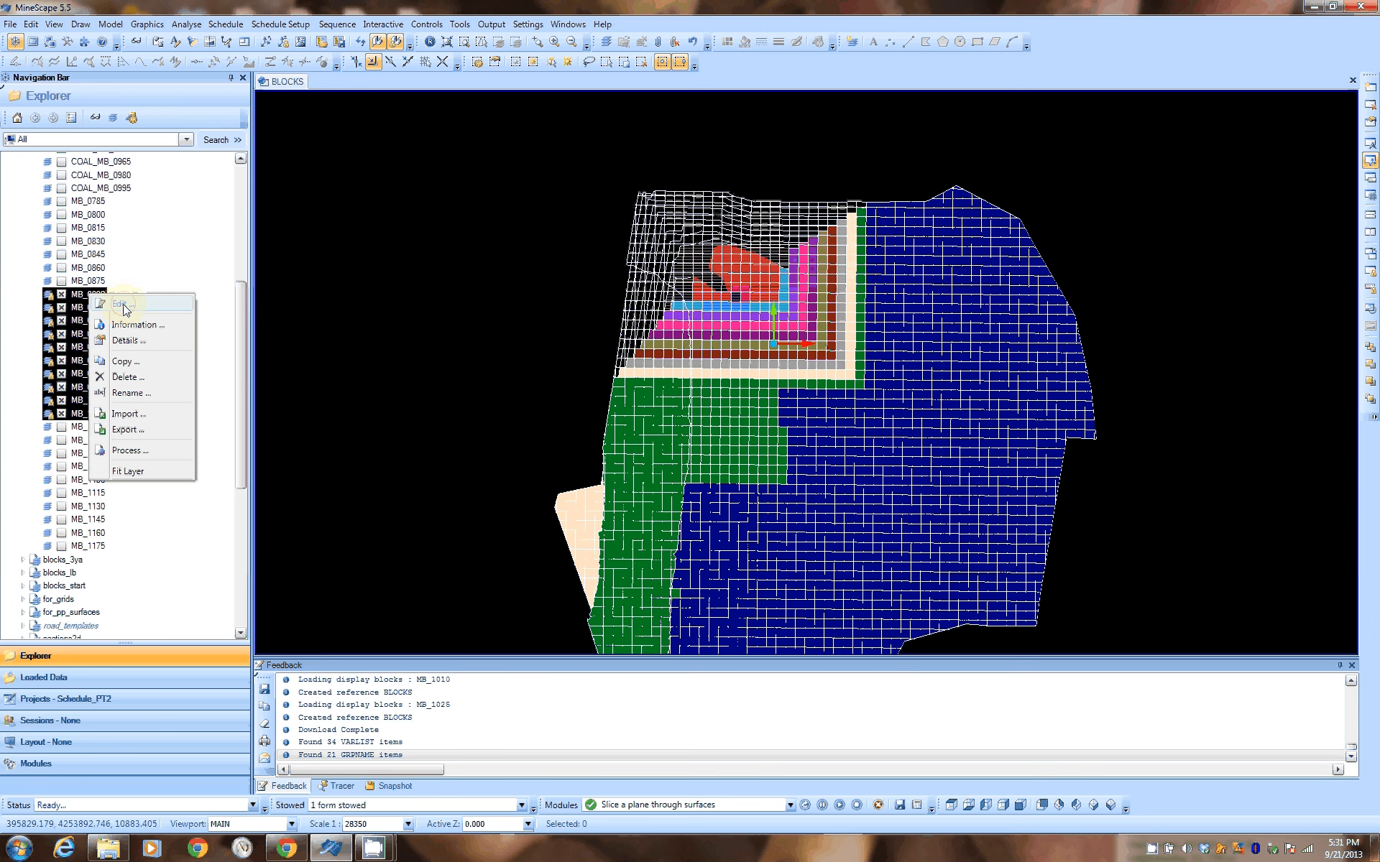
{"action": "left_click", "coordinate": [799, 324]}
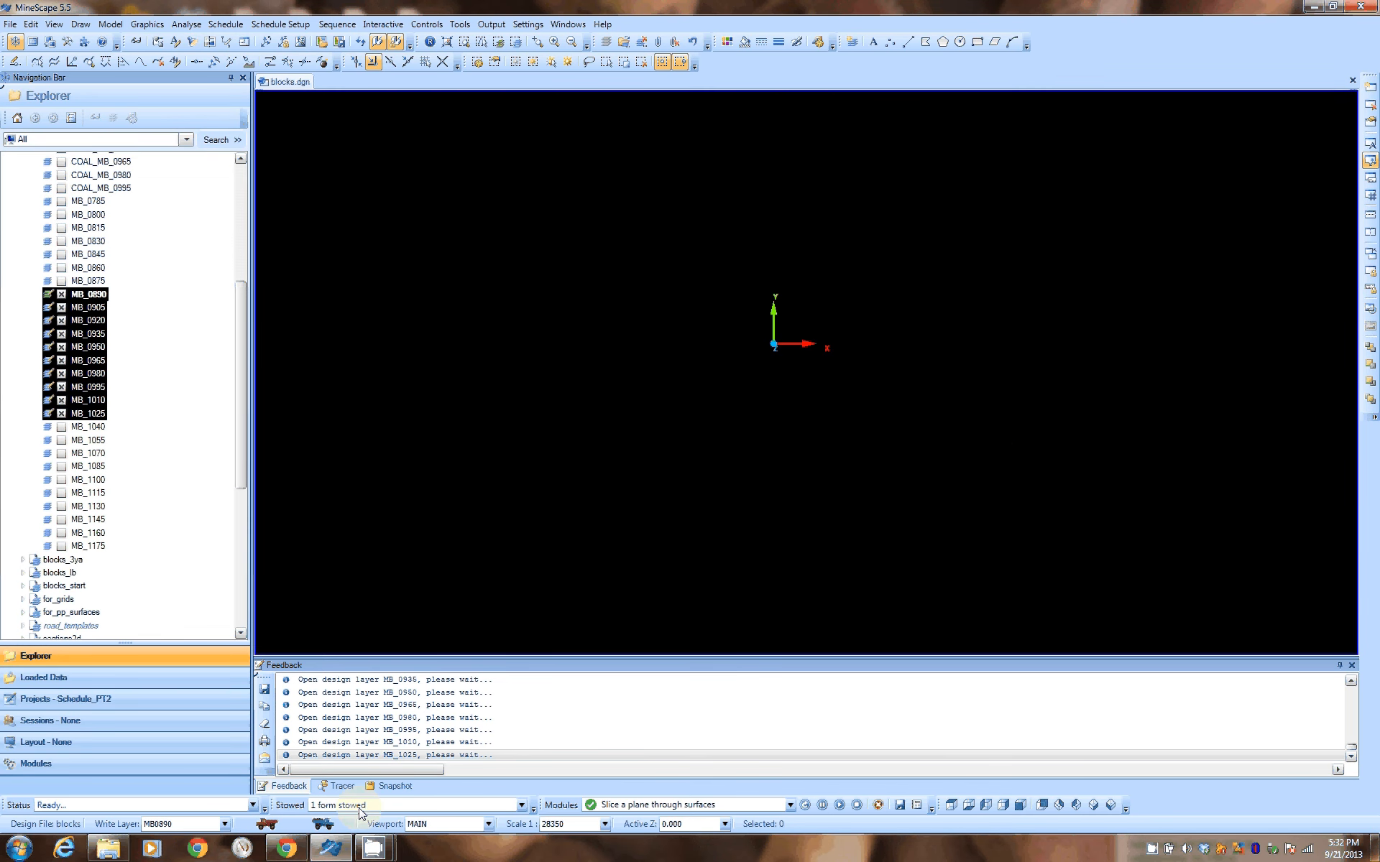
Restore and cancel the stowed Multiple Schedule Progress Plans form, and close the open blocks layers
{"action": "left_click", "coordinate": [352, 806]}
{"action": "left_click", "coordinate": [358, 821]}
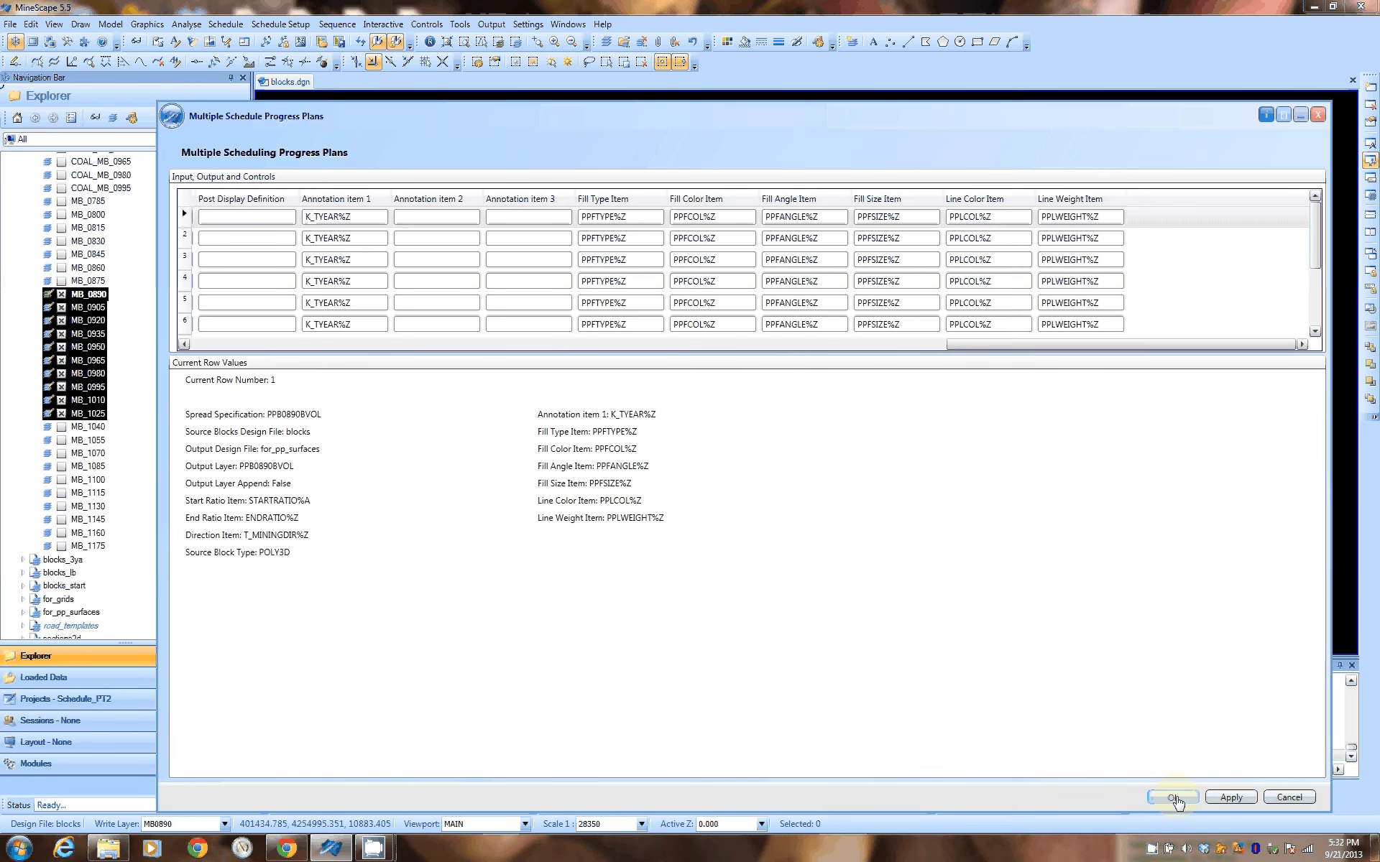
{"action": "left_click", "coordinate": [1291, 798]}
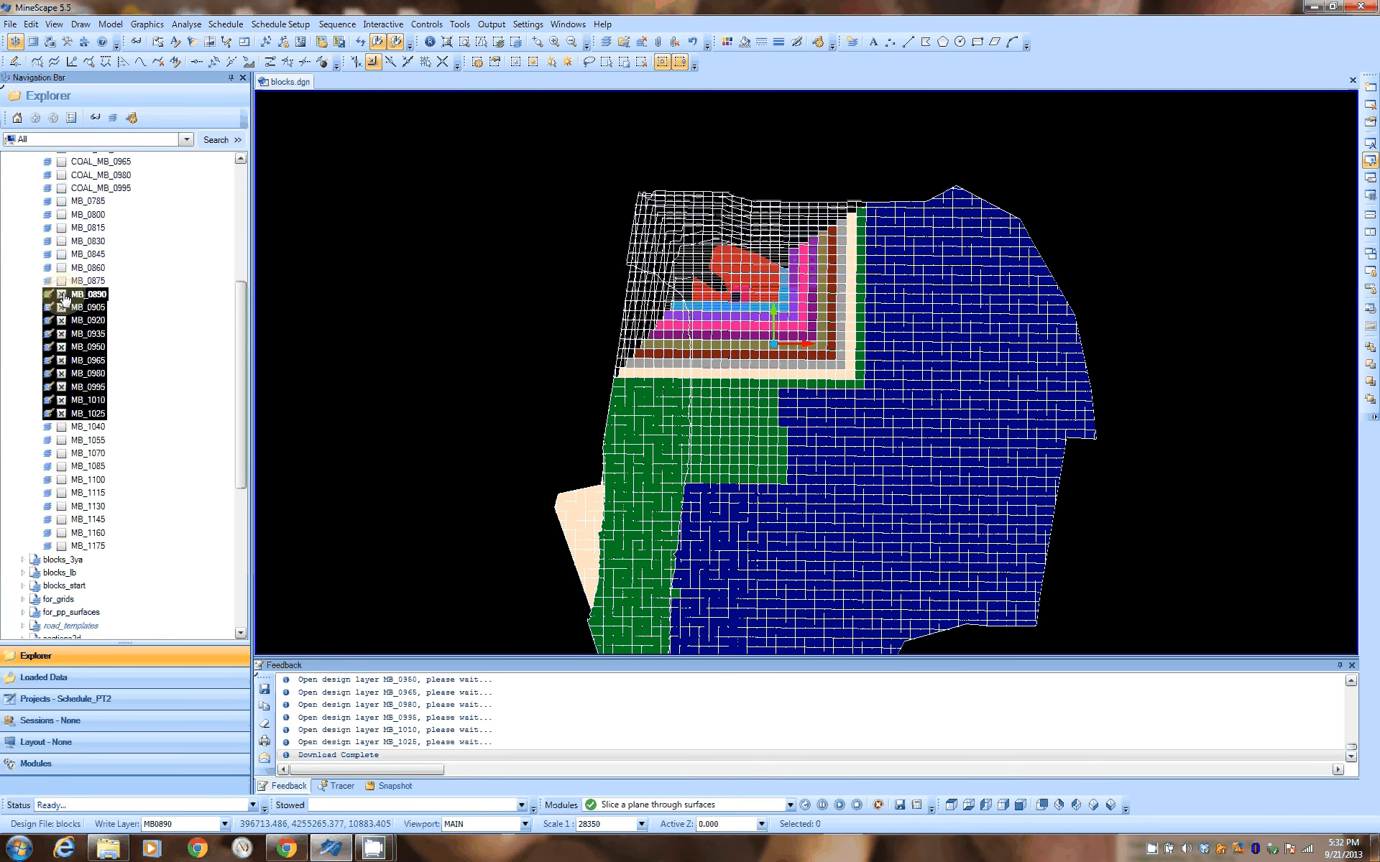
{"action": "left_click", "coordinate": [206, 350]}
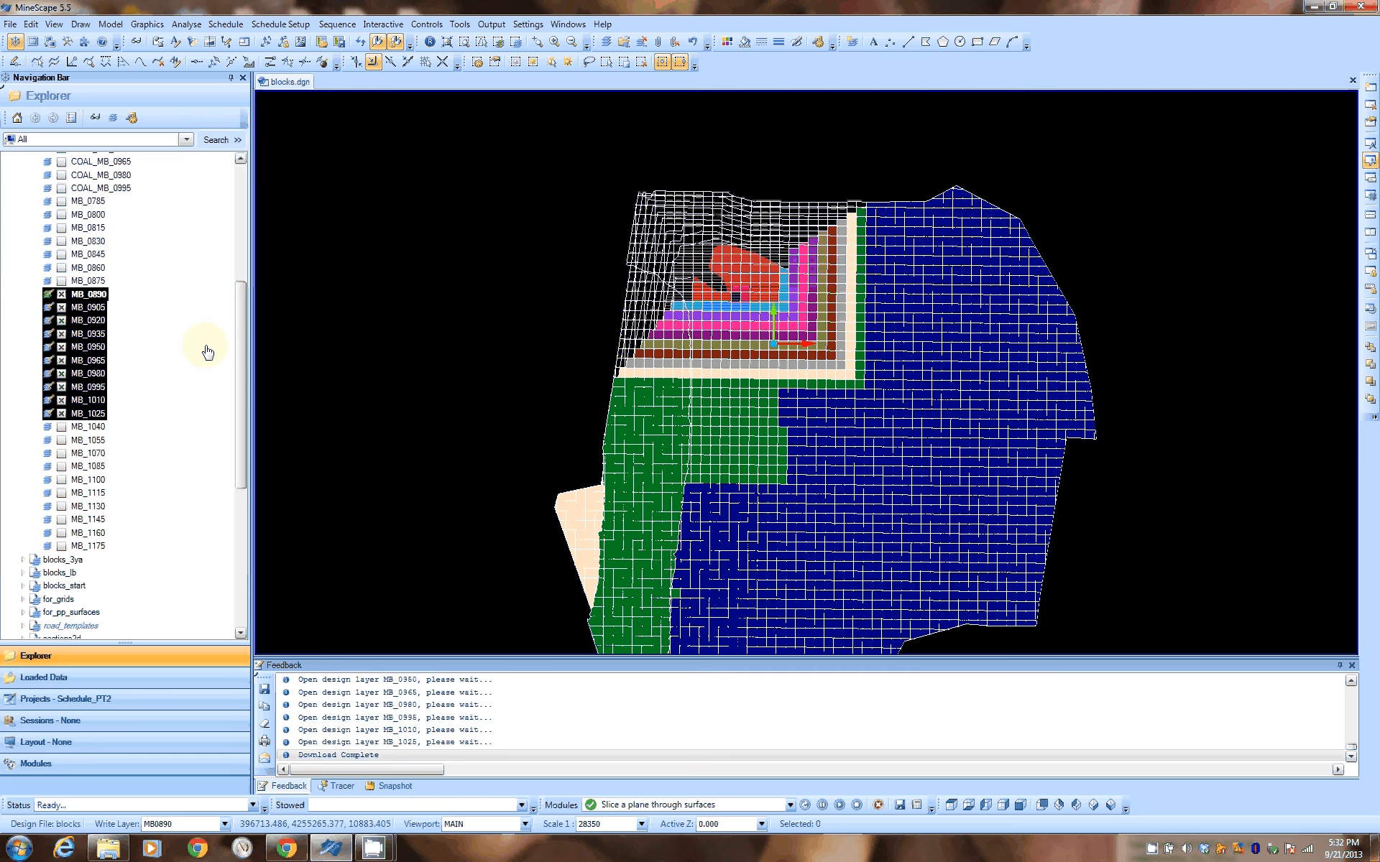
{"action": "key", "text": "ctrl+w"}
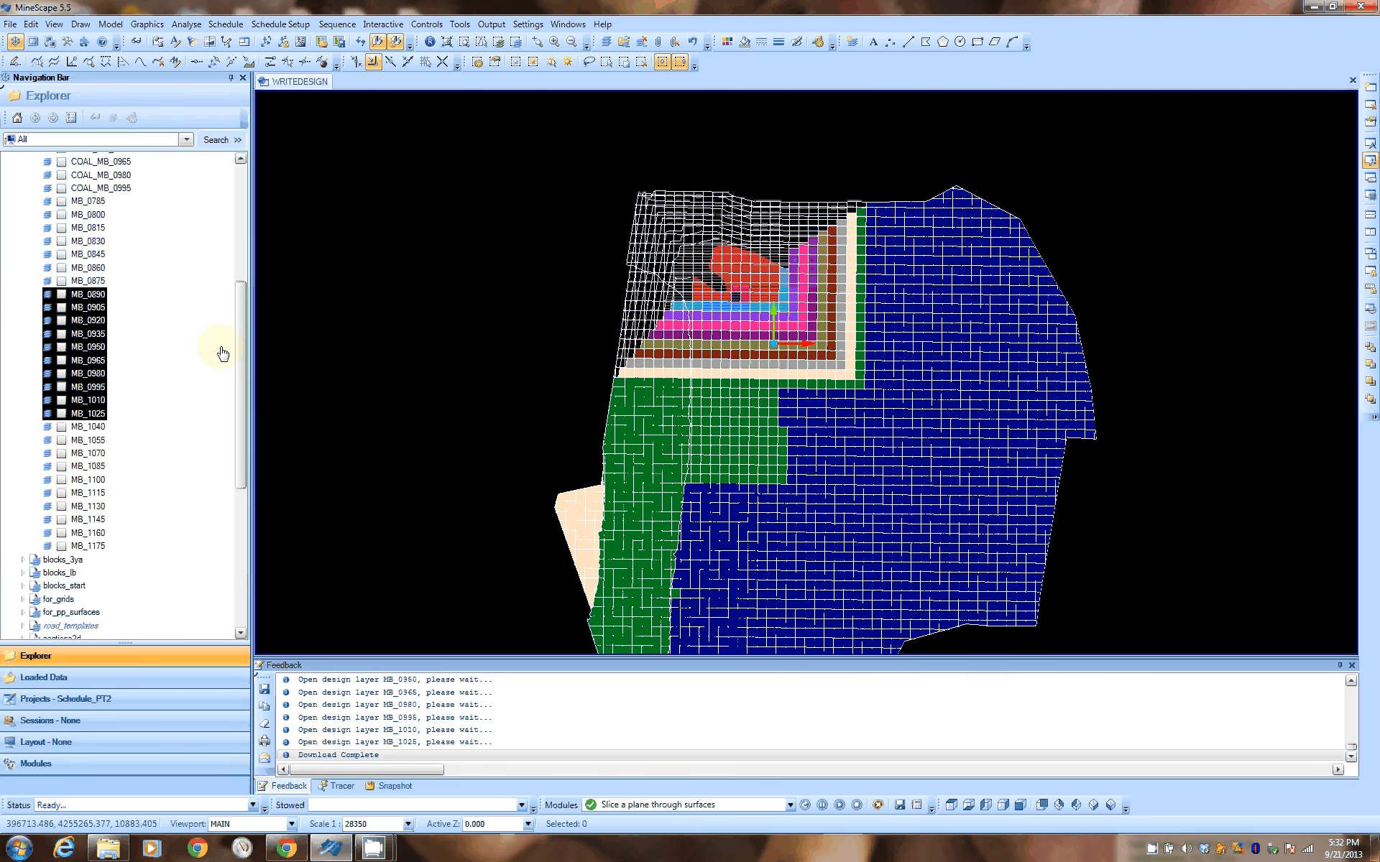
Display layers PPB0890BVOL and PPB0905BVOL from the for_pp_surfaces design file, and hide PPB0890BVOL again
{"action": "left_click_drag", "start_coordinate": [243, 337], "coordinate": [254, 484]}
{"action": "left_click", "coordinate": [257, 507]}
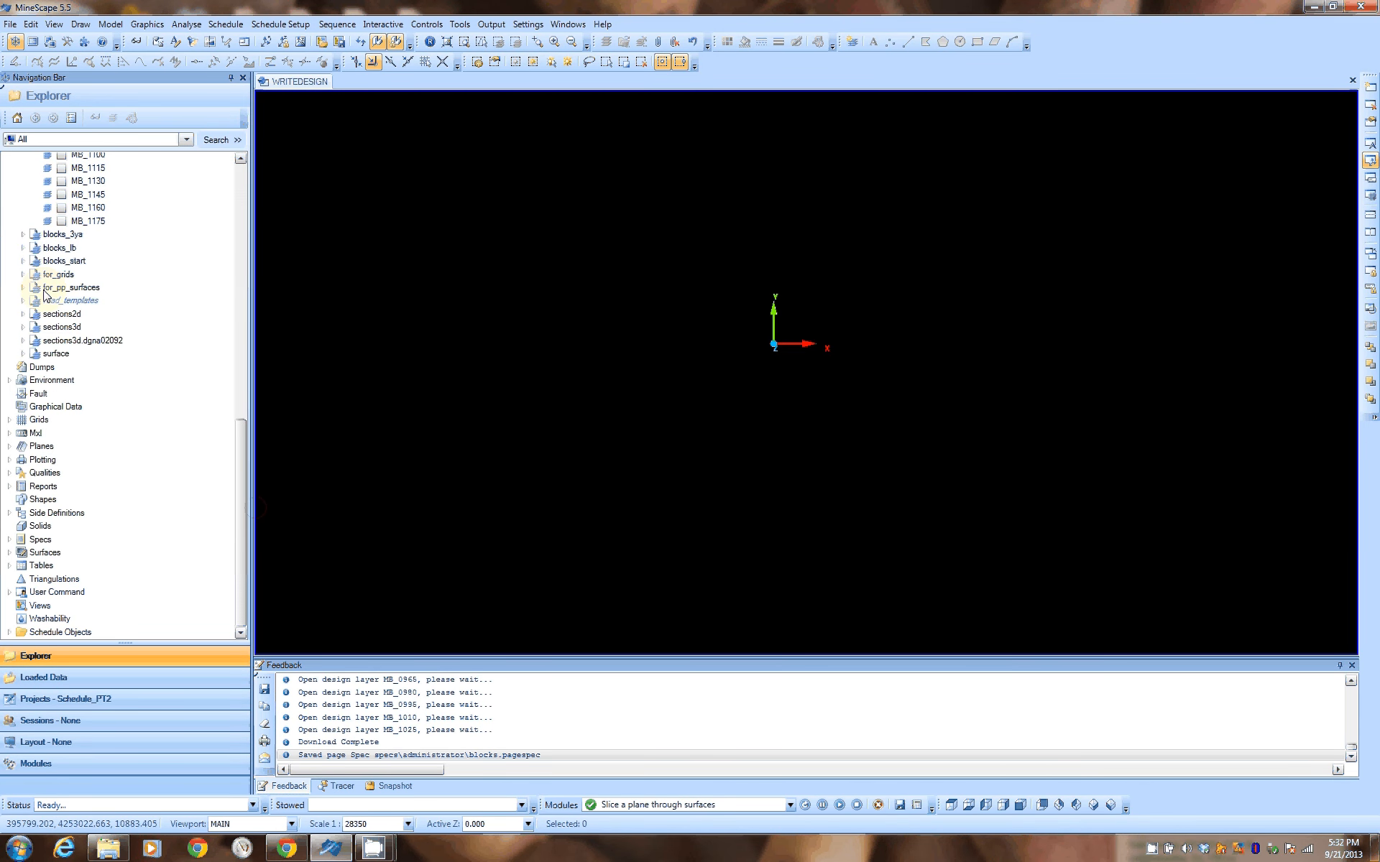
{"action": "left_click", "coordinate": [24, 287]}
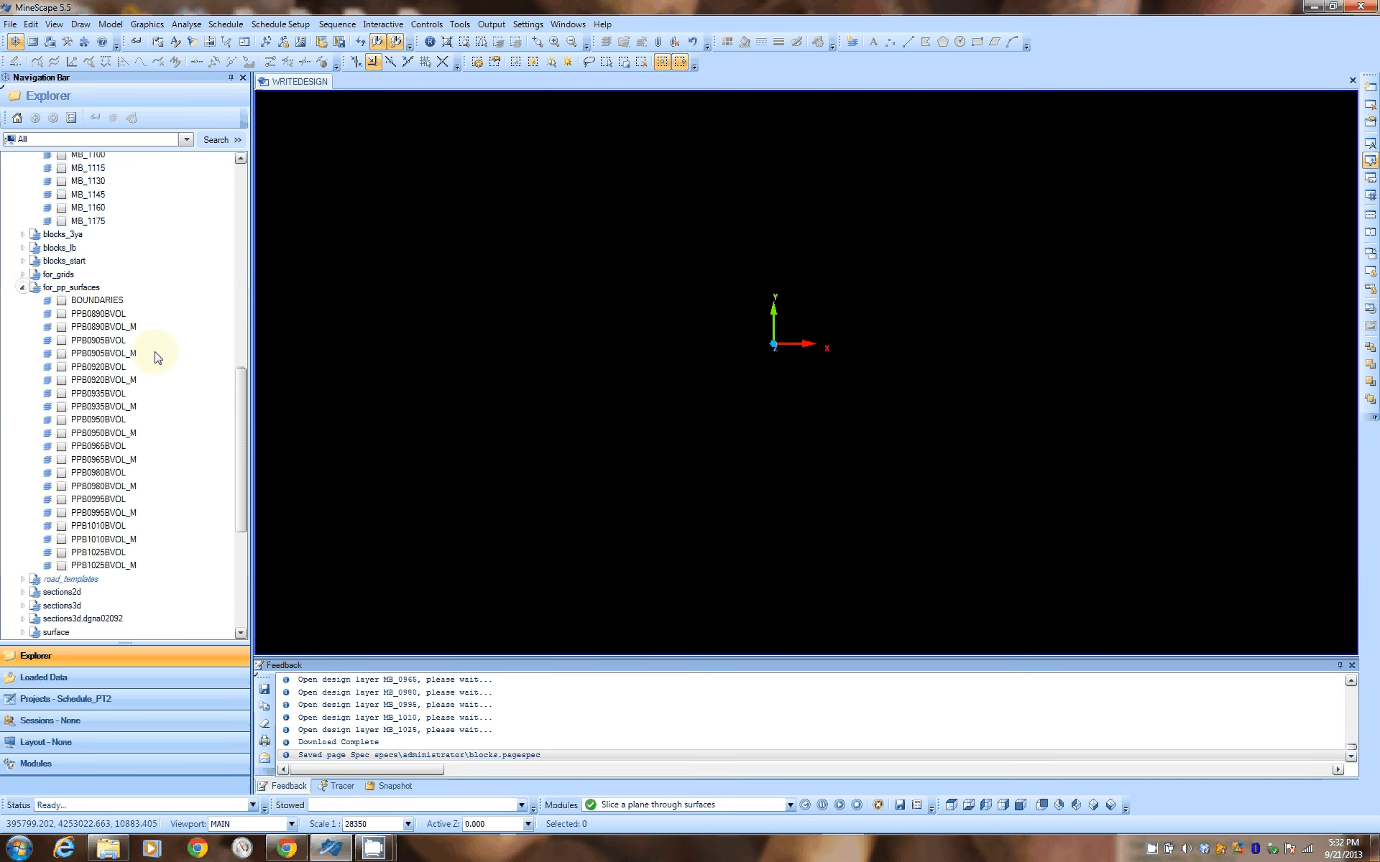
{"action": "left_click", "coordinate": [62, 314]}
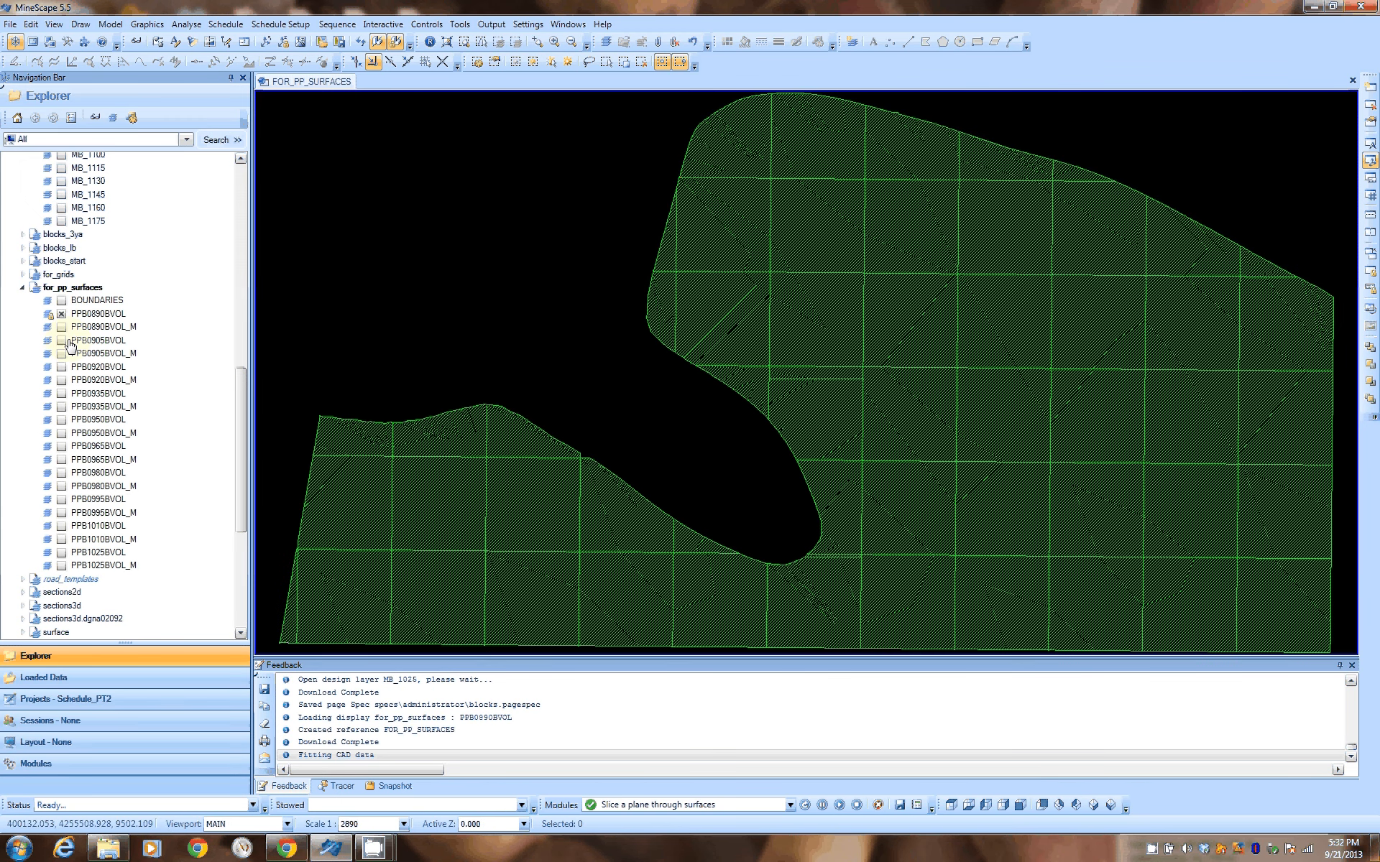
{"action": "left_click", "coordinate": [61, 340]}
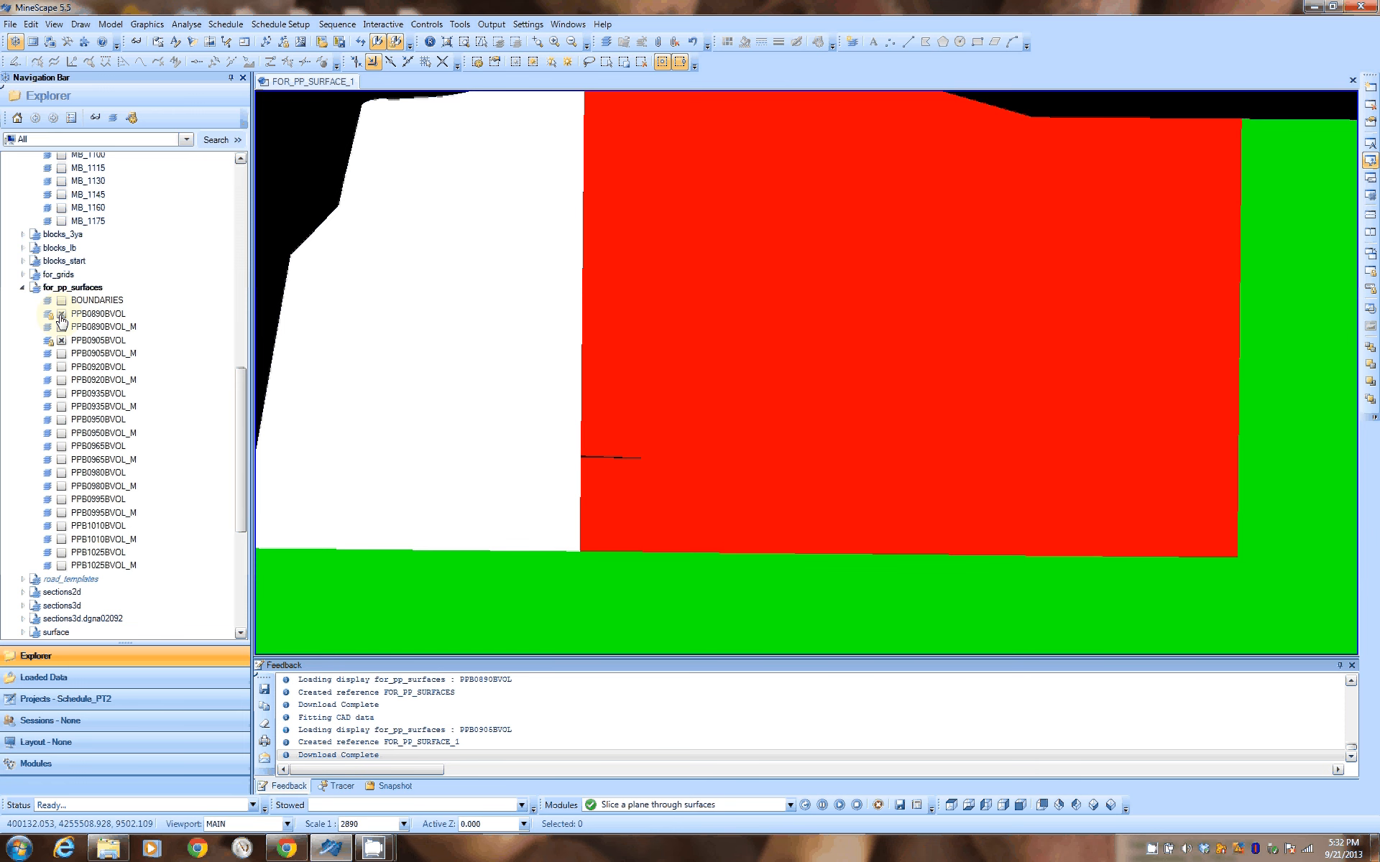
{"action": "left_click", "coordinate": [61, 314]}
Select all displayed progress polygons and open layer PPB0905BVOL for editing
{"action": "left_click", "coordinate": [582, 372]}
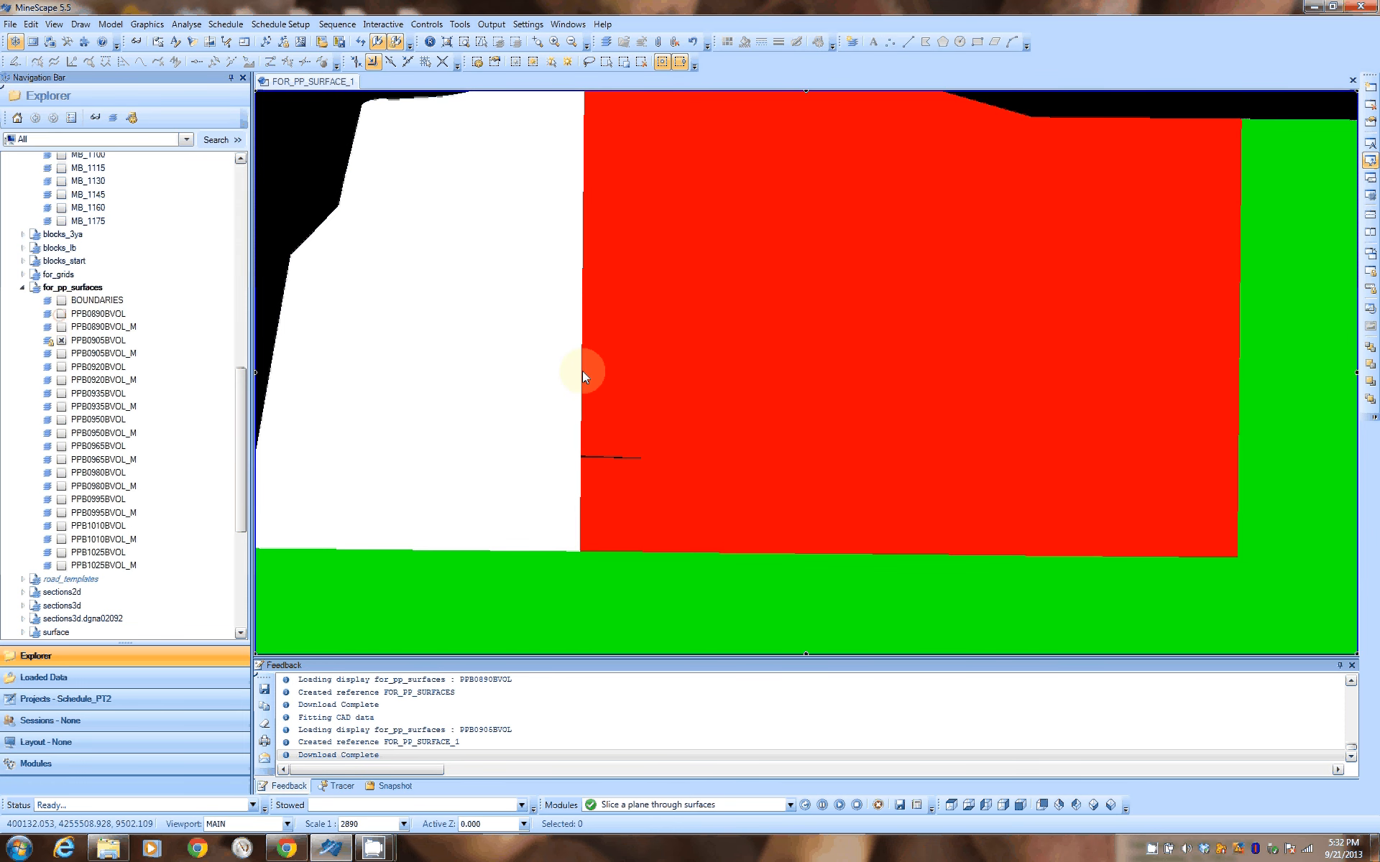
{"action": "scroll", "coordinate": [582, 370], "scroll_direction": "down", "scroll_amount": 5}
{"action": "middle_click_drag", "start_coordinate": [895, 419], "coordinate": [827, 343]}
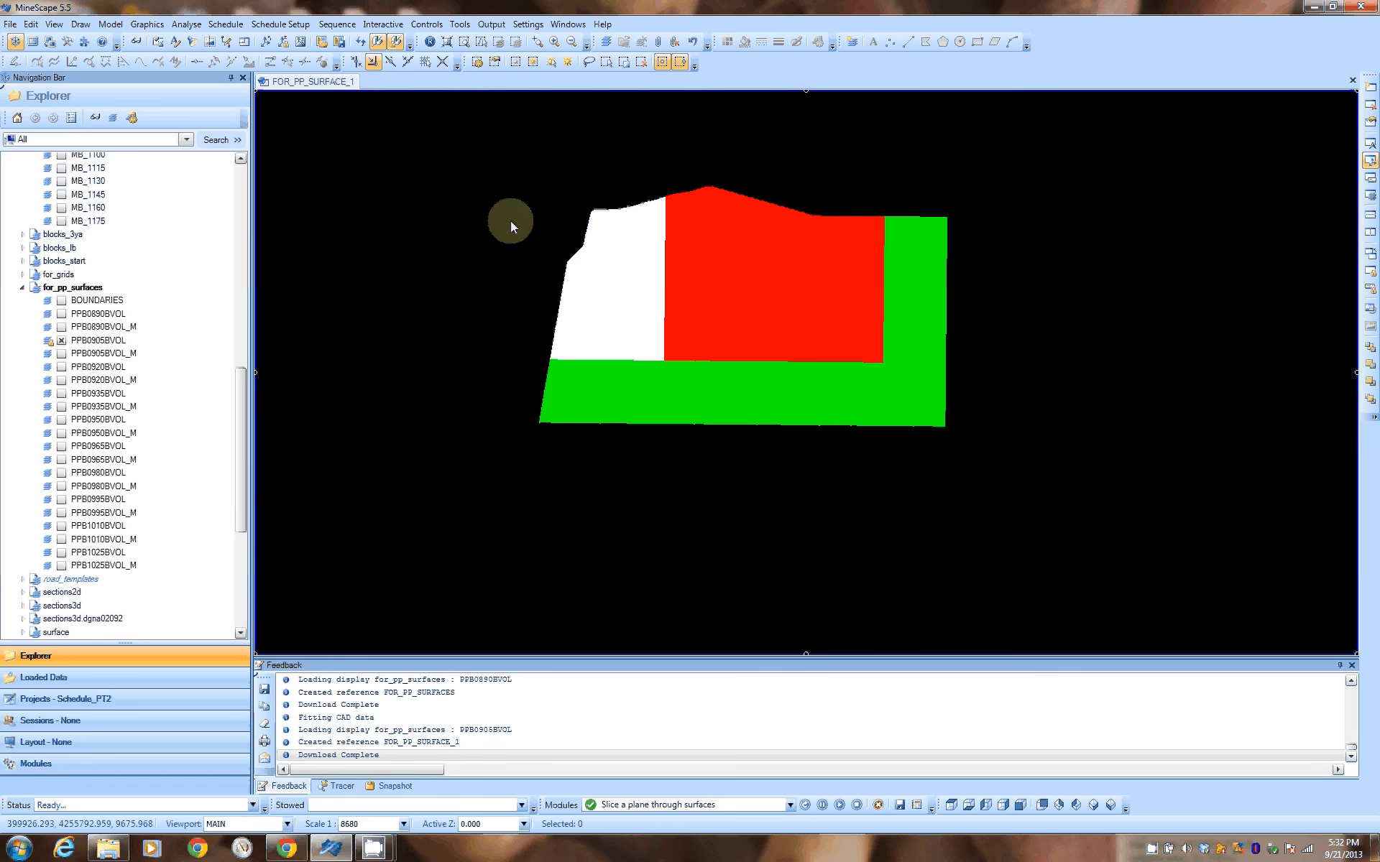
{"action": "left_click_drag", "start_coordinate": [480, 194], "coordinate": [981, 469]}
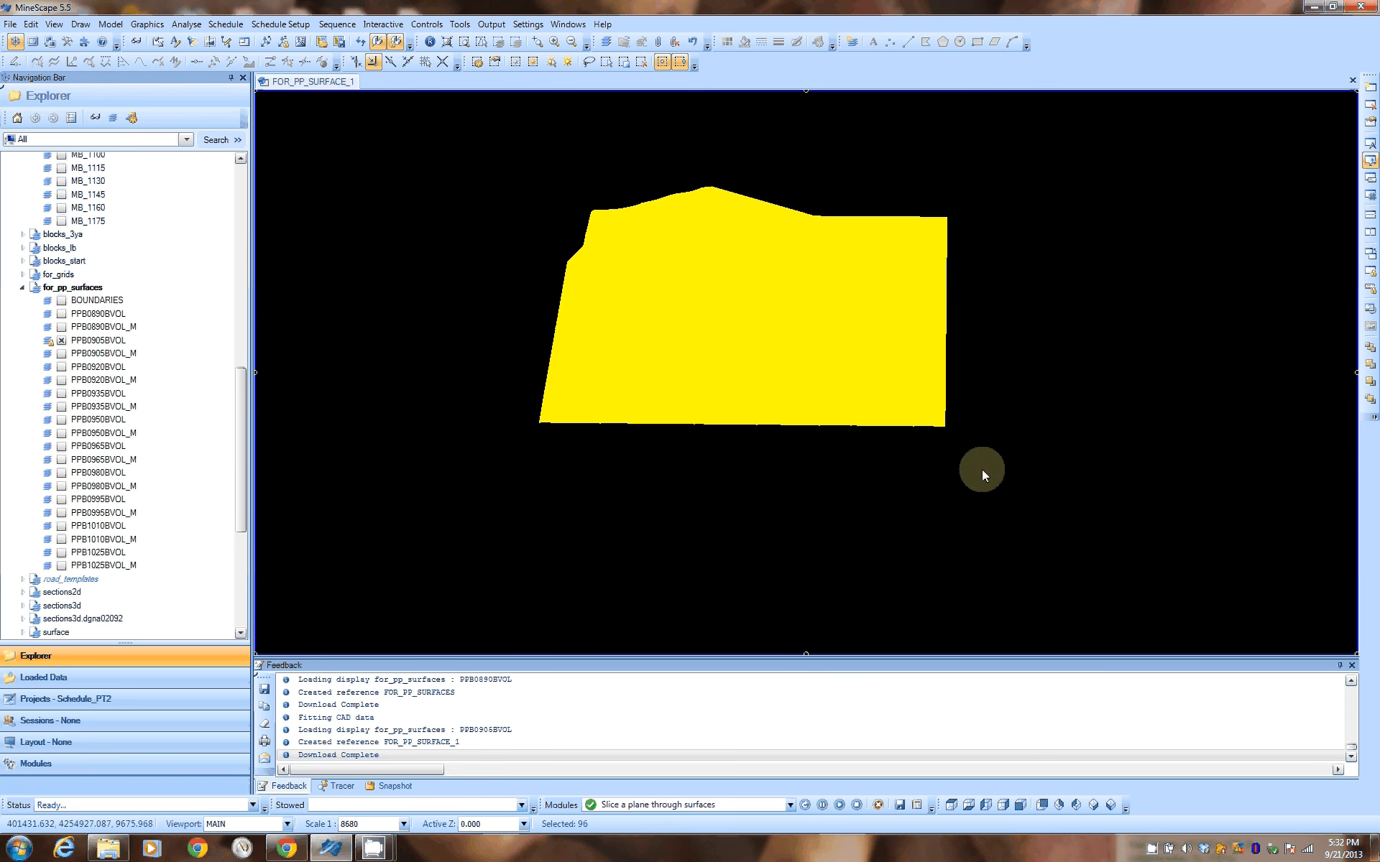
{"action": "right_click", "coordinate": [117, 341]}
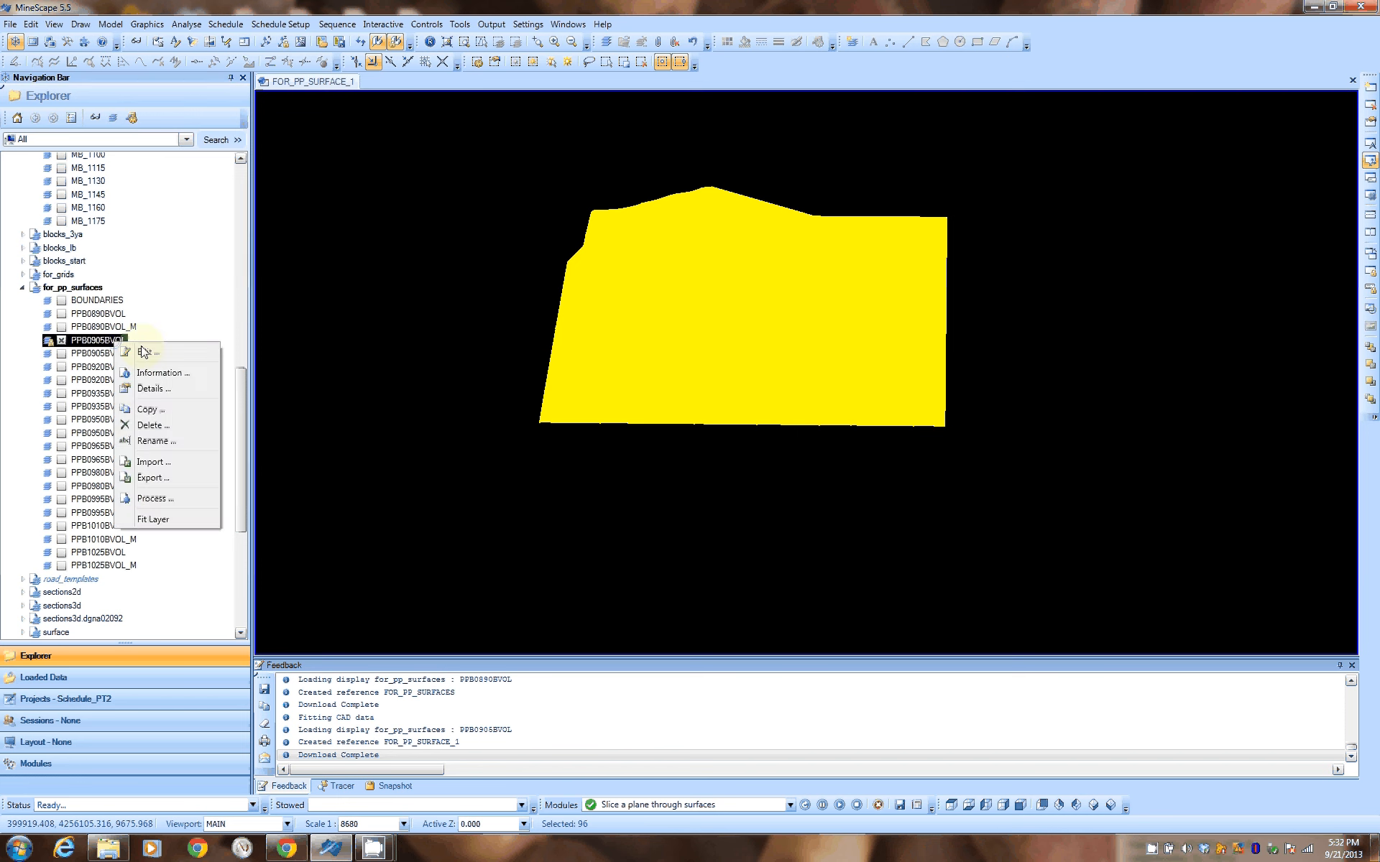
{"action": "left_click", "coordinate": [184, 350]}
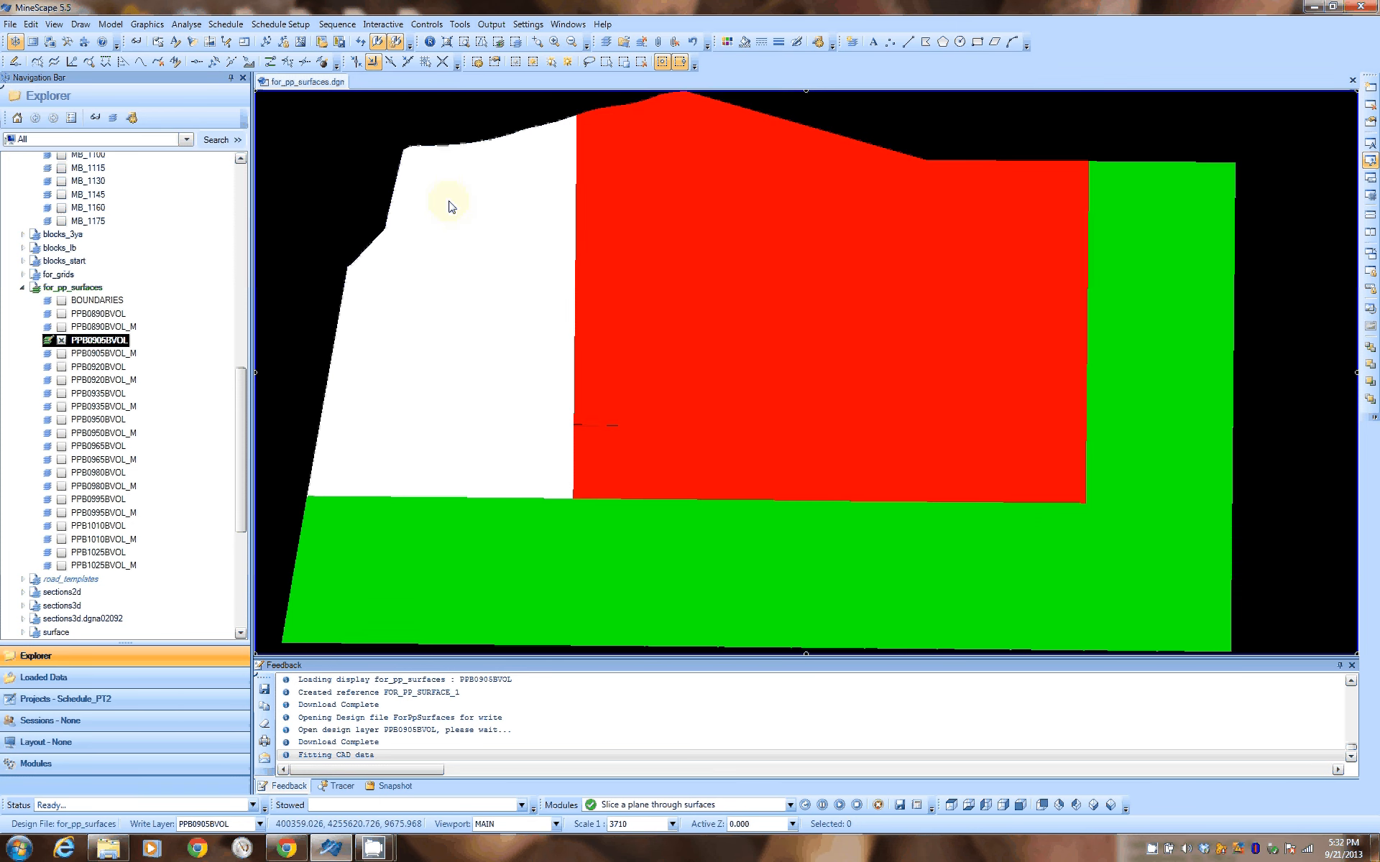
Set the fill pattern of all polygons in layer PPB0905BVOL to Hatch
{"action": "scroll", "coordinate": [452, 207], "scroll_direction": "down", "scroll_amount": 3}
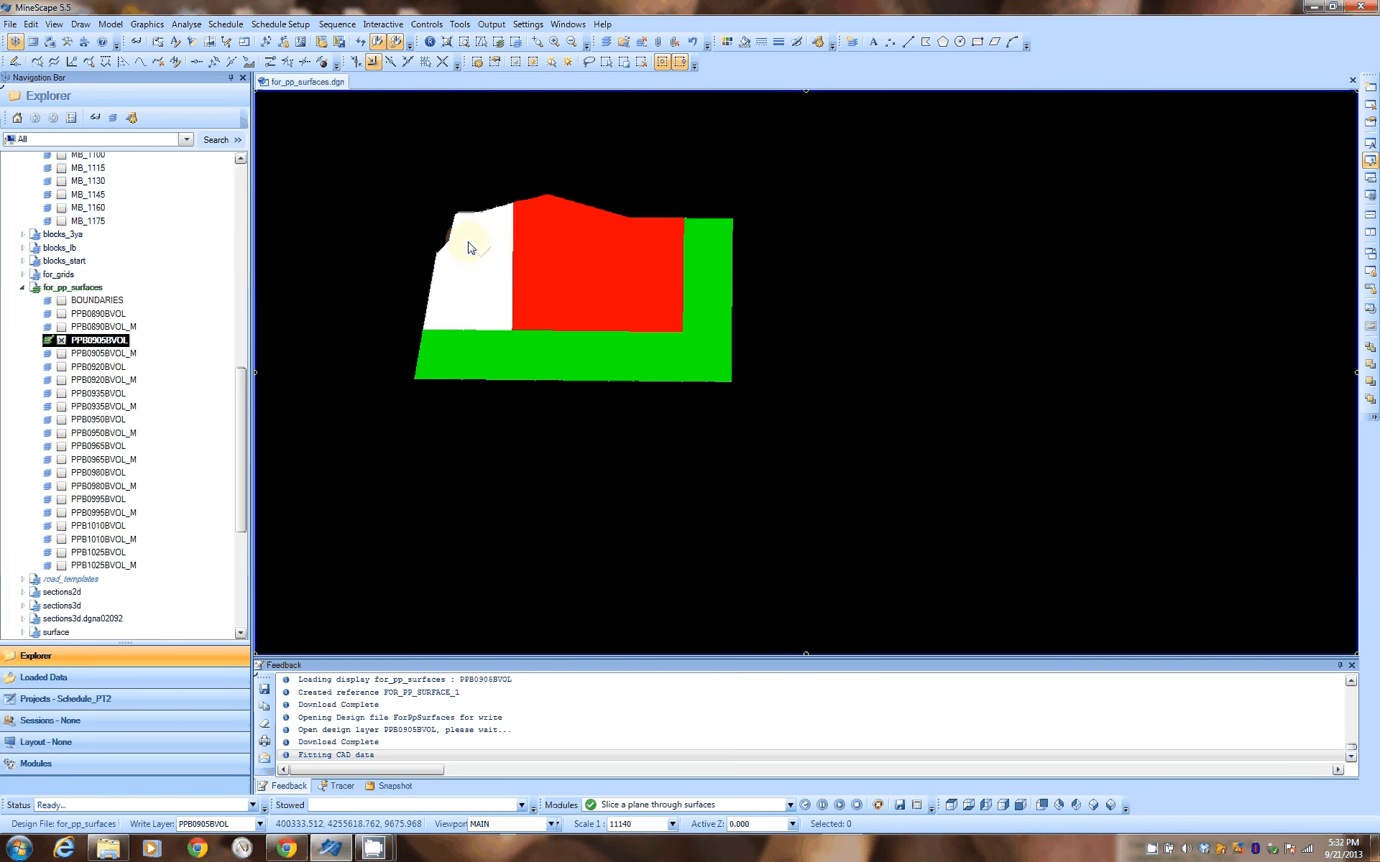
{"action": "left_click_drag", "start_coordinate": [383, 186], "coordinate": [795, 425]}
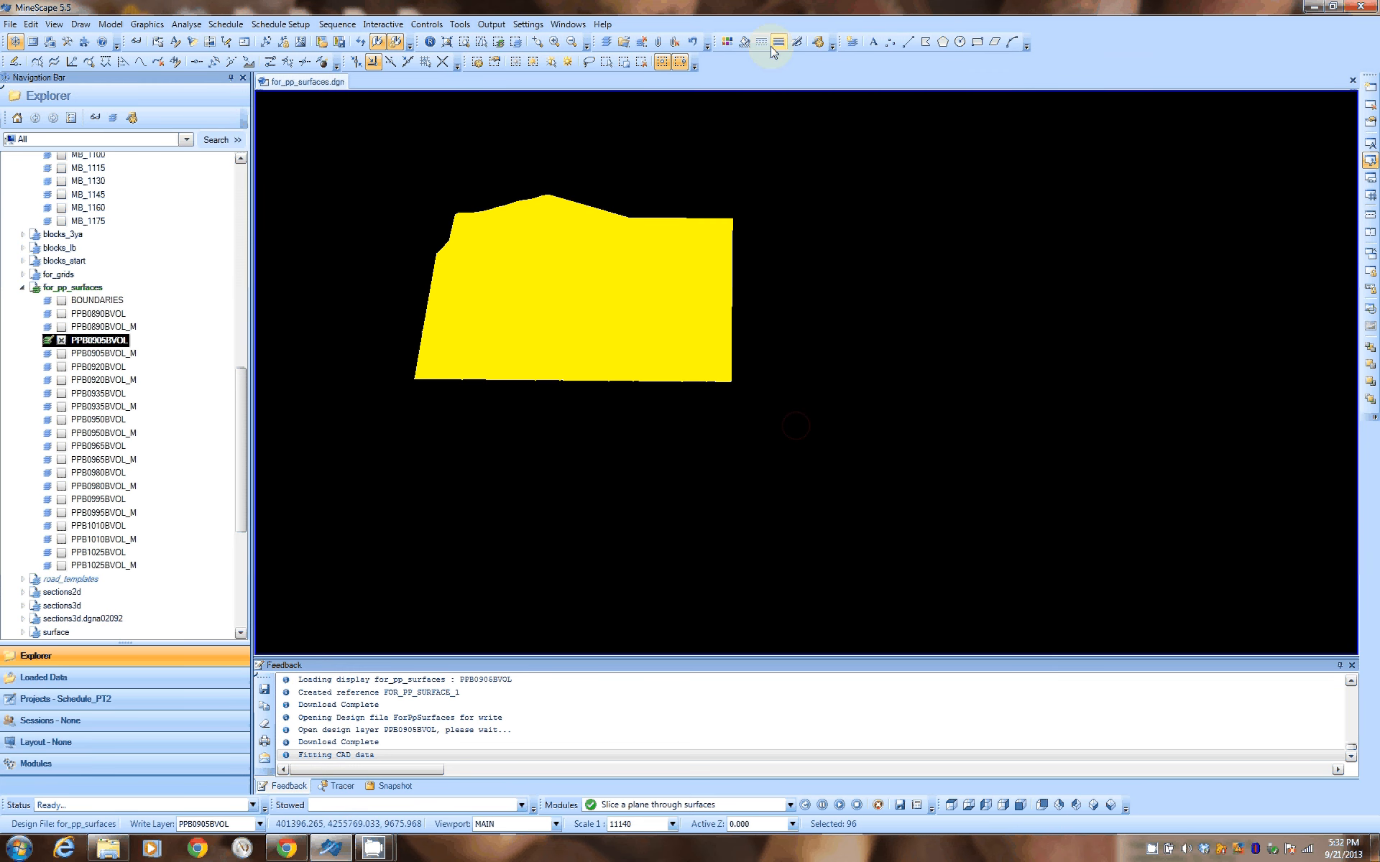
{"action": "left_click", "coordinate": [746, 43]}
{"action": "left_click", "coordinate": [842, 264]}
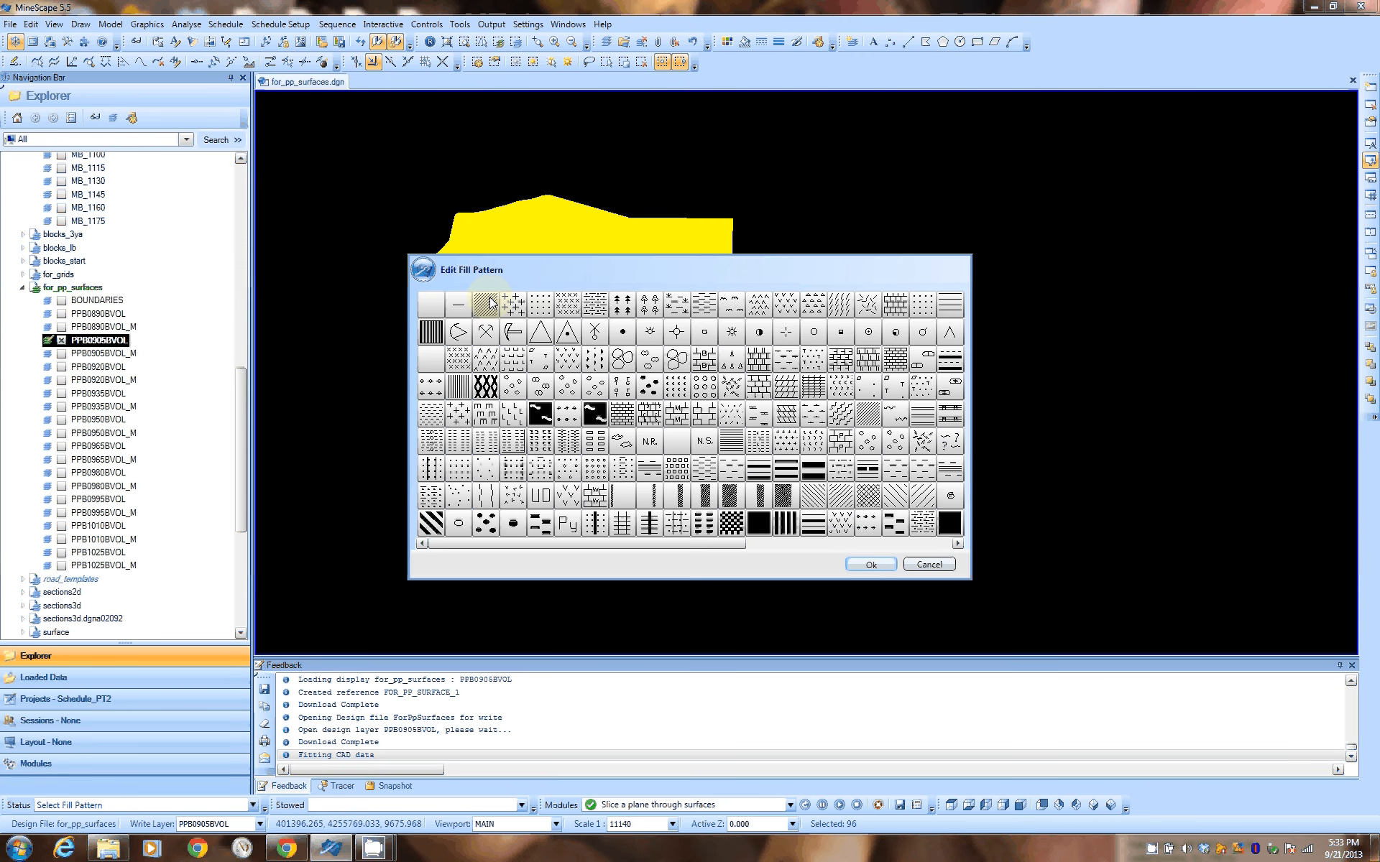
{"action": "double_click", "coordinate": [491, 303]}
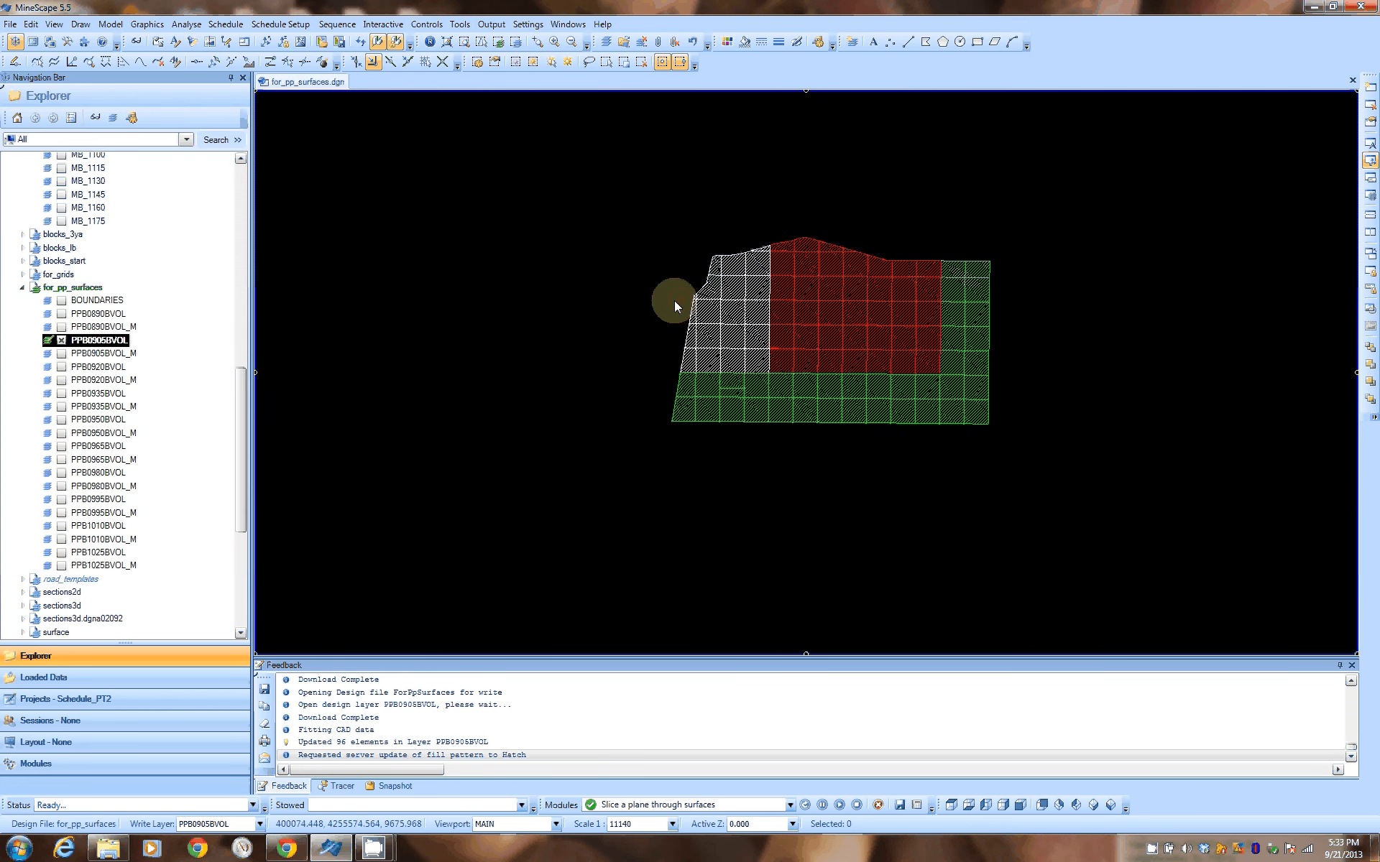
Turn annotation on for layer PPB0905BVOL and examine the year labels and the block edges of each coloured period
{"action": "left_click", "coordinate": [174, 42]}
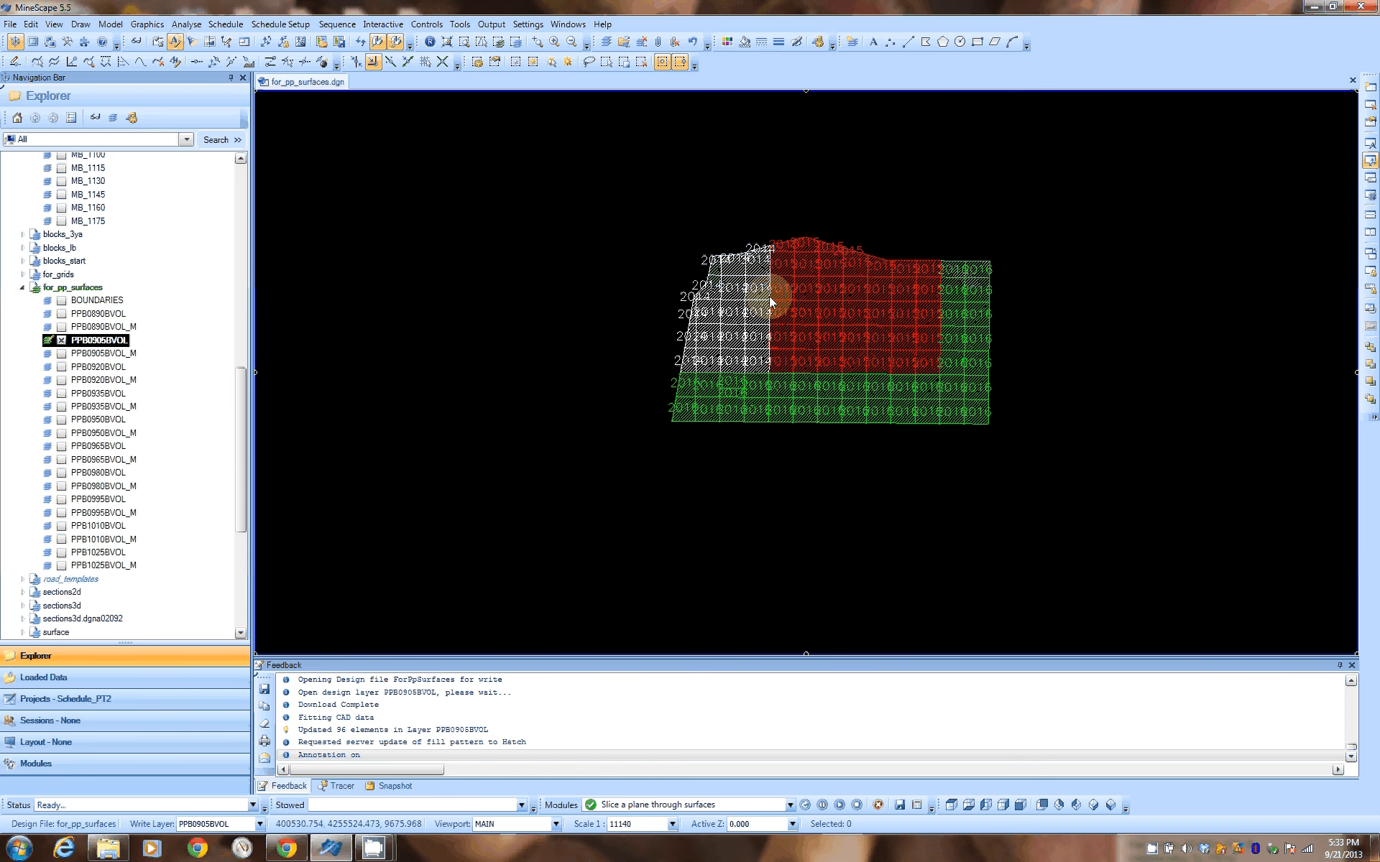
{"action": "scroll", "coordinate": [769, 296], "scroll_direction": "up", "scroll_amount": 3}
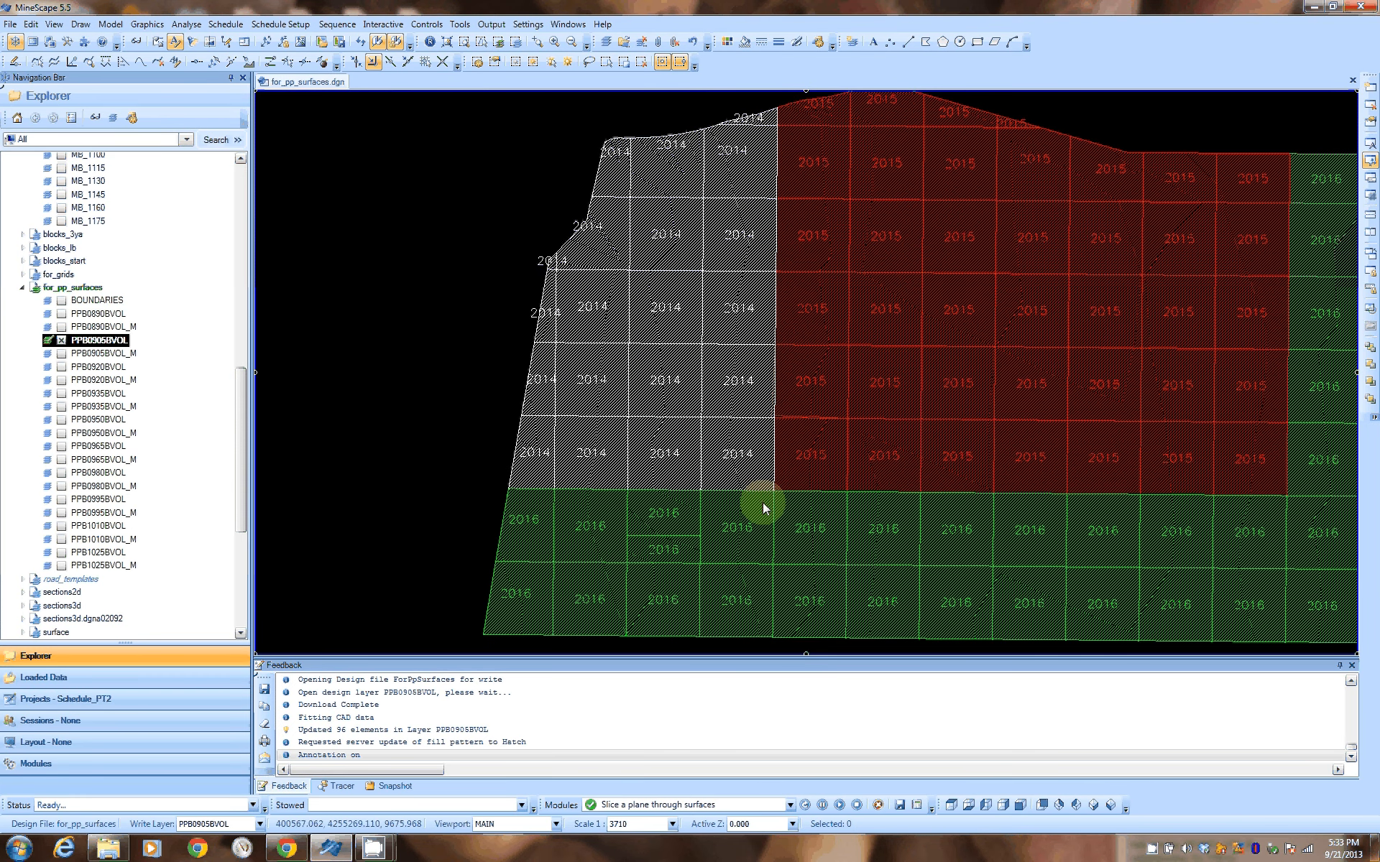
{"action": "middle_click_drag", "start_coordinate": [1260, 411], "coordinate": [1139, 384]}
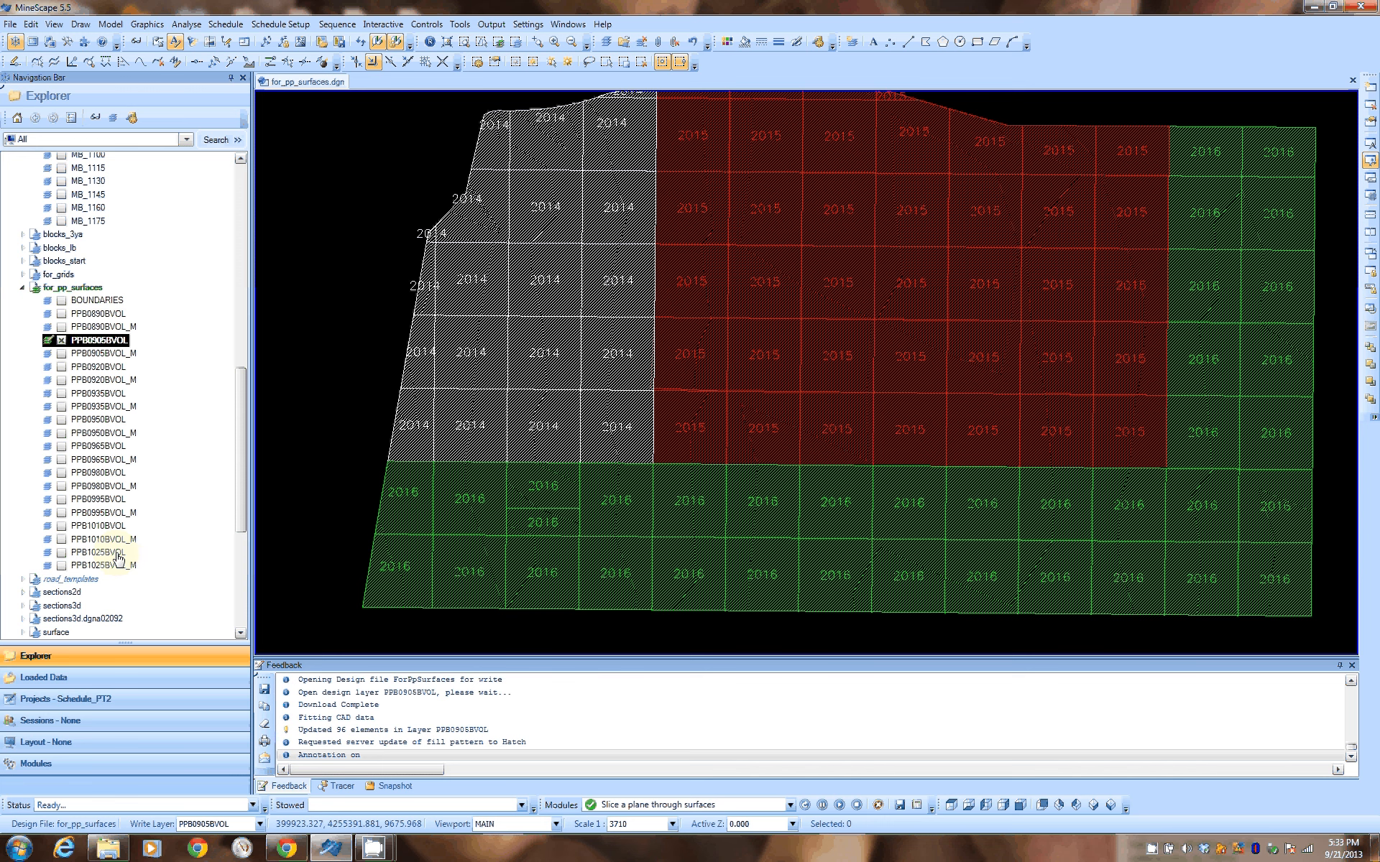
{"action": "left_click", "coordinate": [496, 169]}
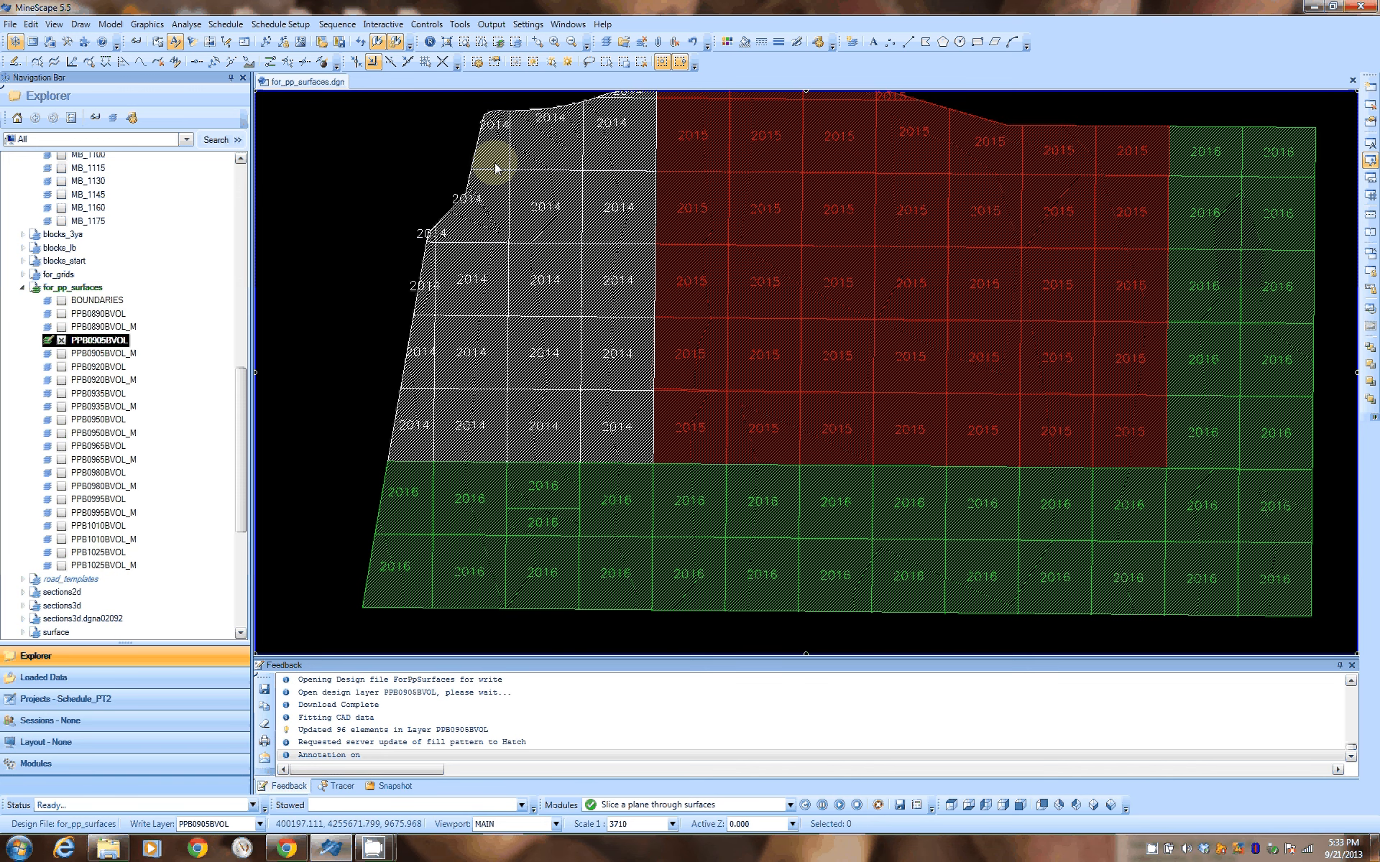
{"action": "left_click", "coordinate": [399, 348]}
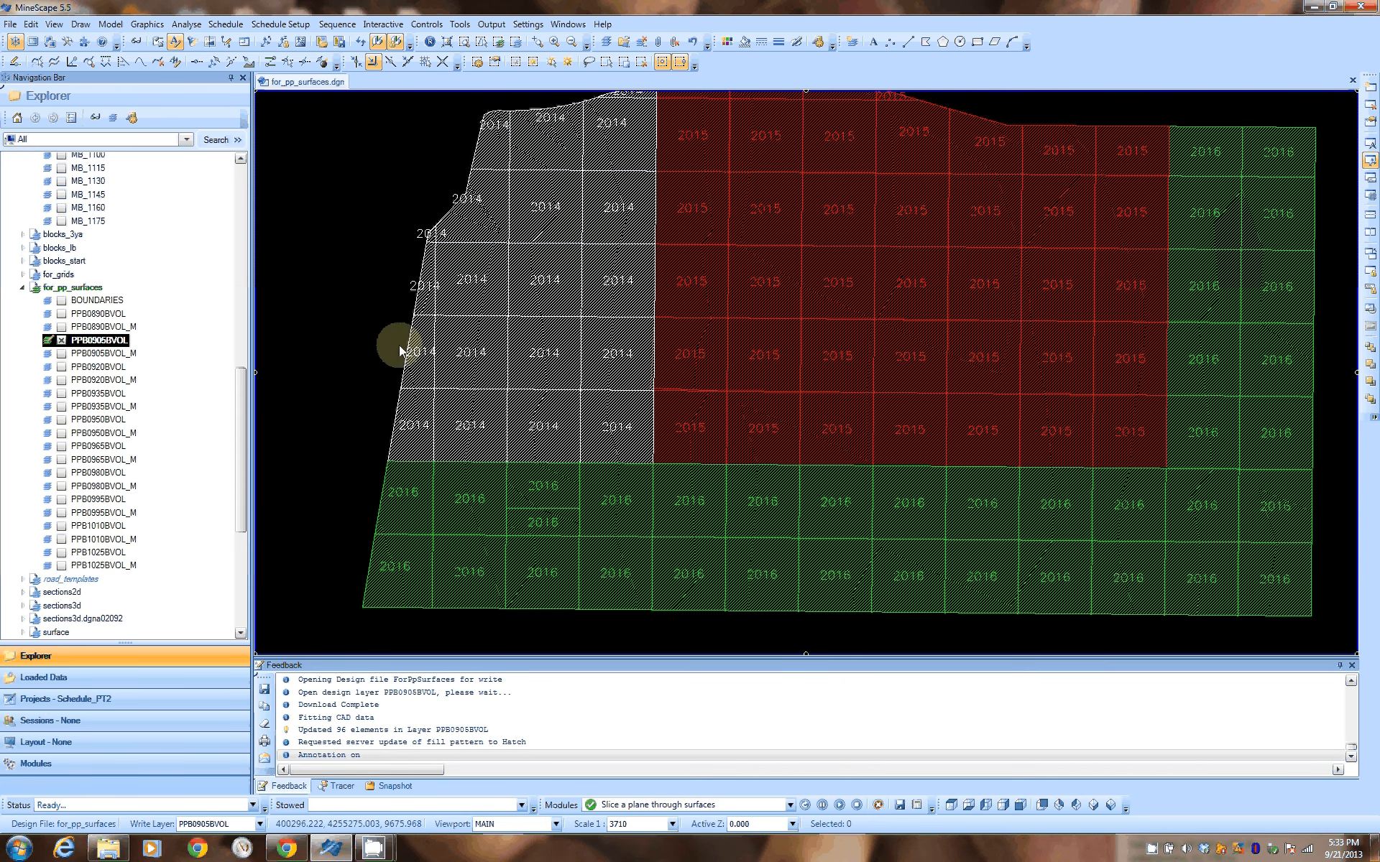
{"action": "left_click", "coordinate": [431, 400]}
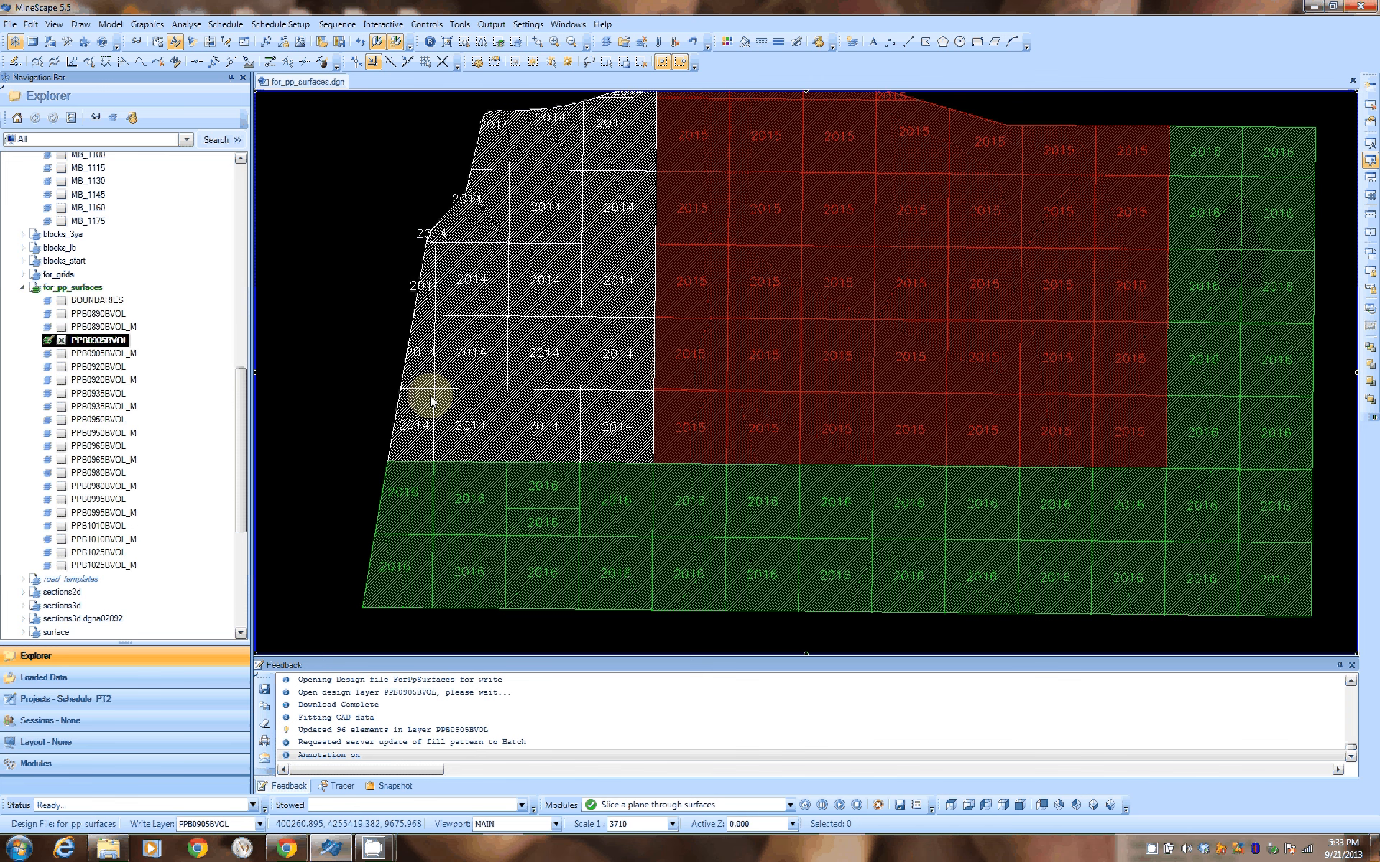
{"action": "left_click", "coordinate": [395, 250]}
{"action": "left_click", "coordinate": [612, 94]}
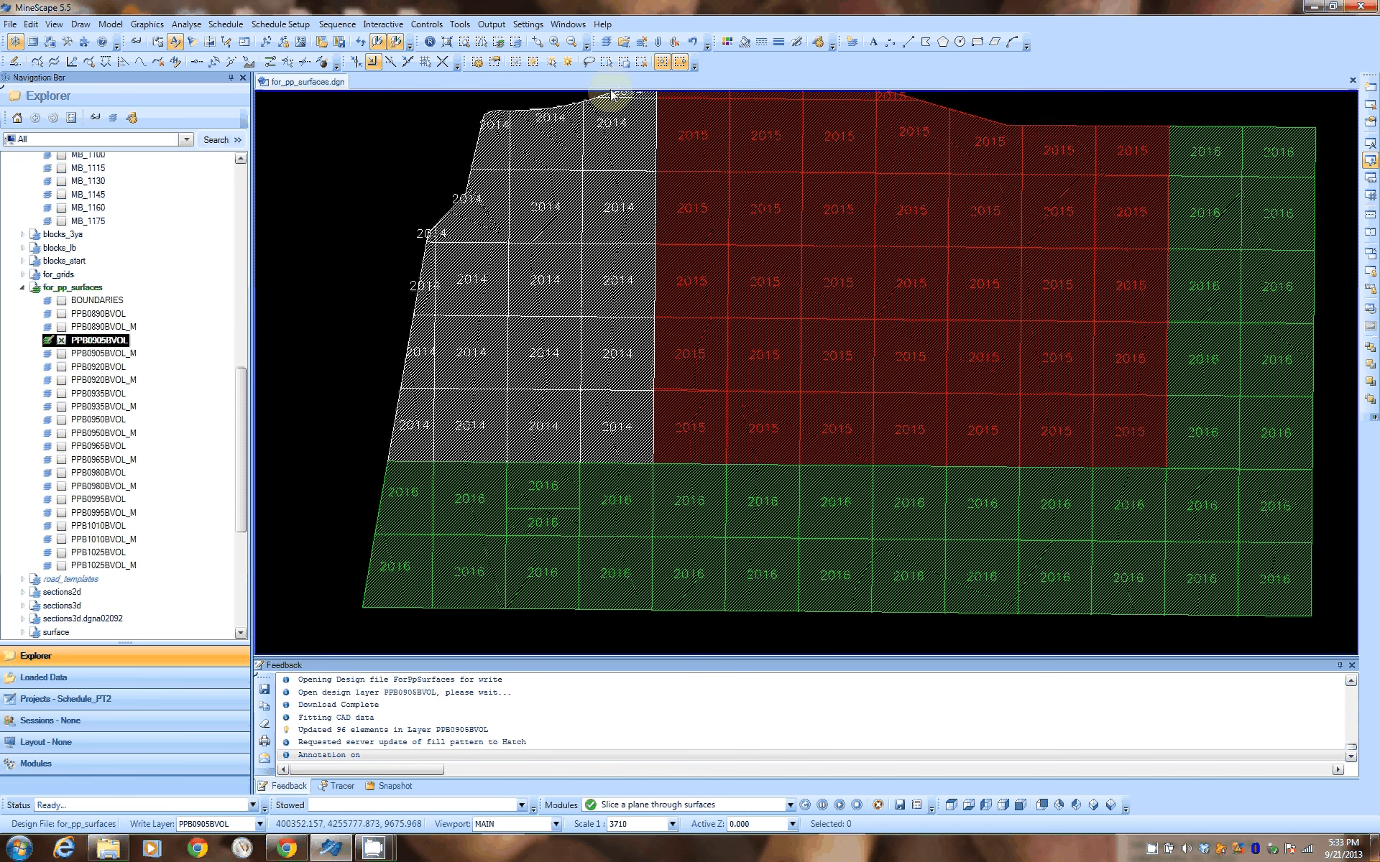
Close layer PPB0905BVOL and open the Merge Progress Plan Polygons form
{"action": "left_click", "coordinate": [56, 343]}
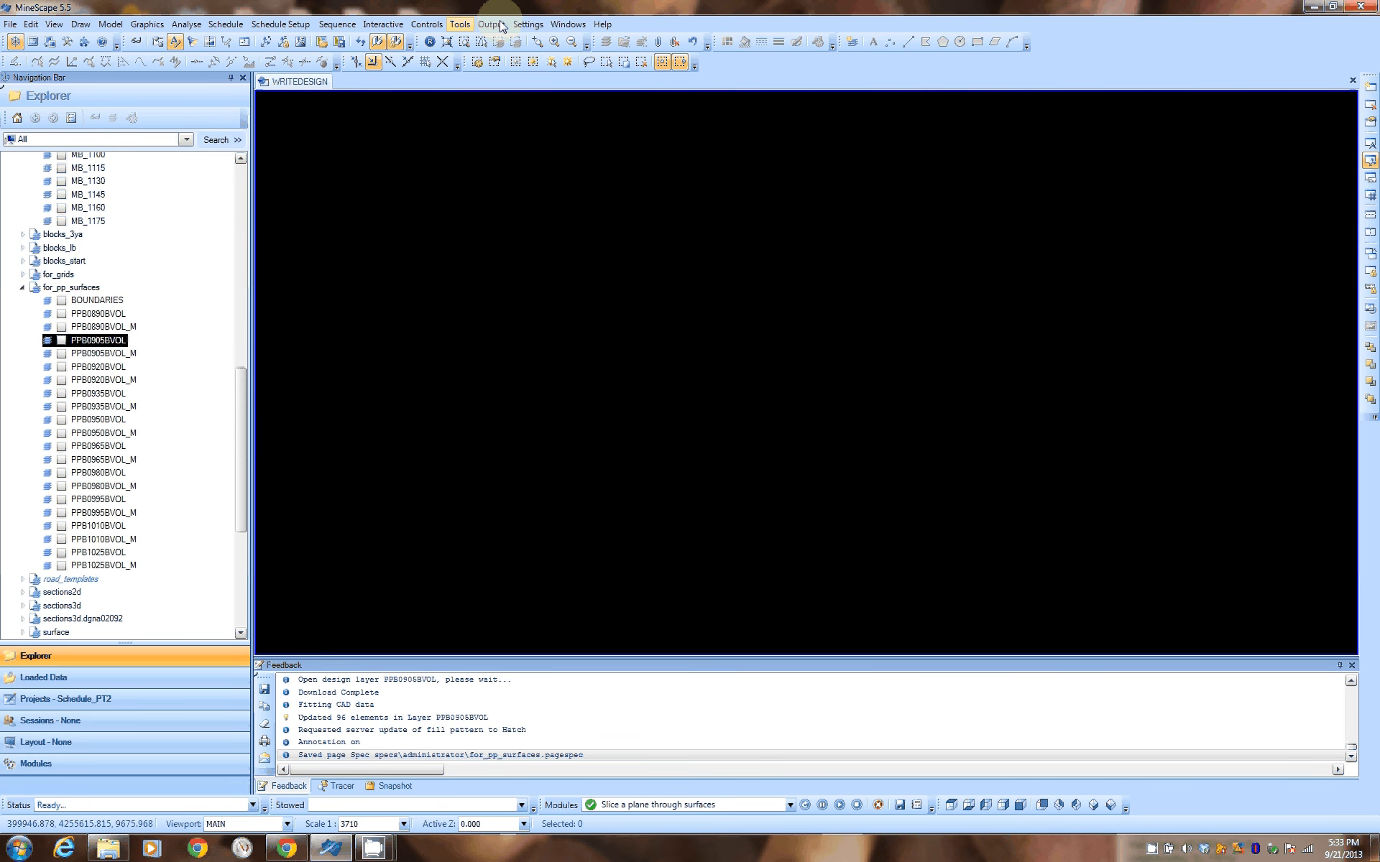
{"action": "left_click", "coordinate": [501, 26]}
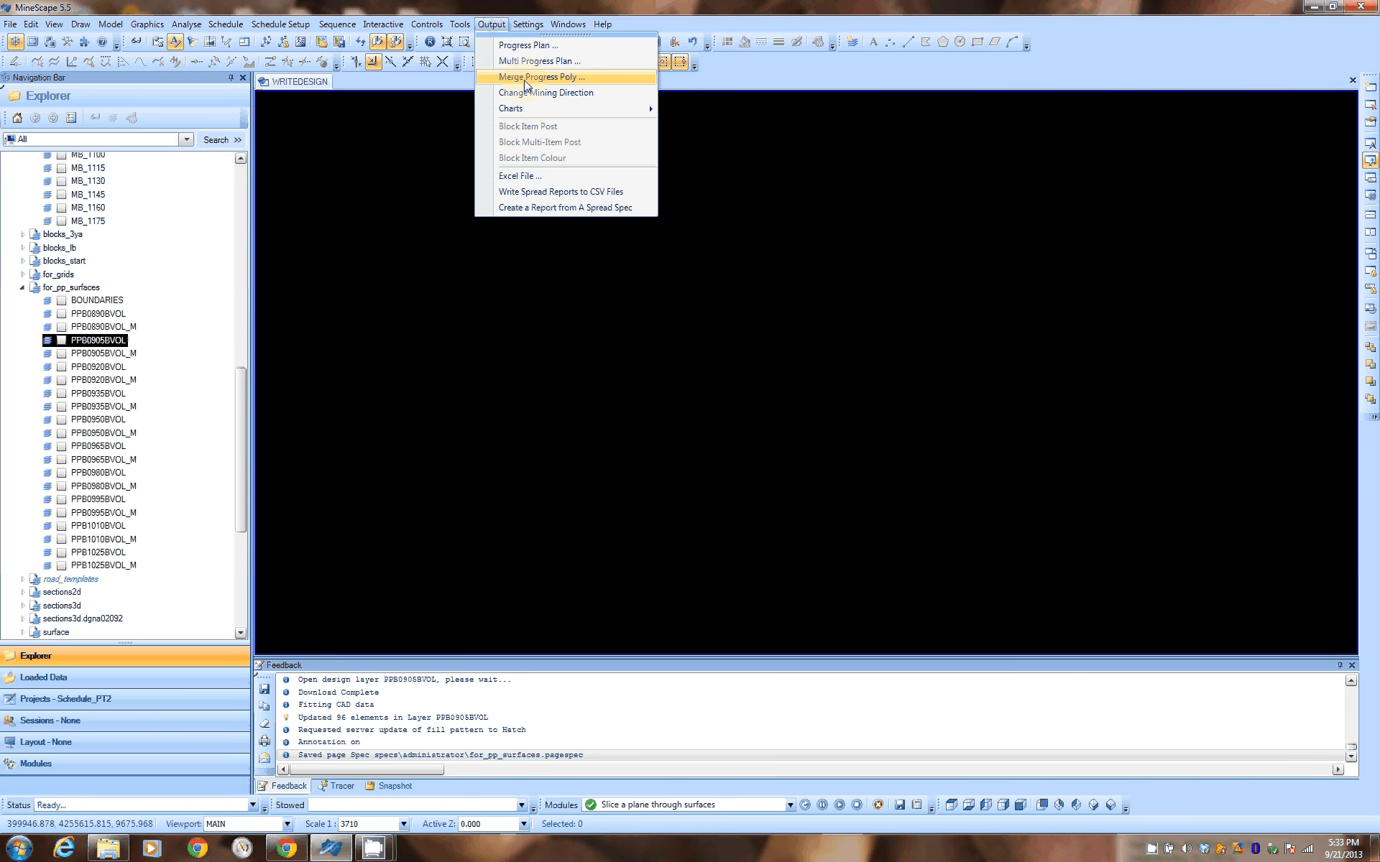
{"action": "left_click", "coordinate": [526, 77]}
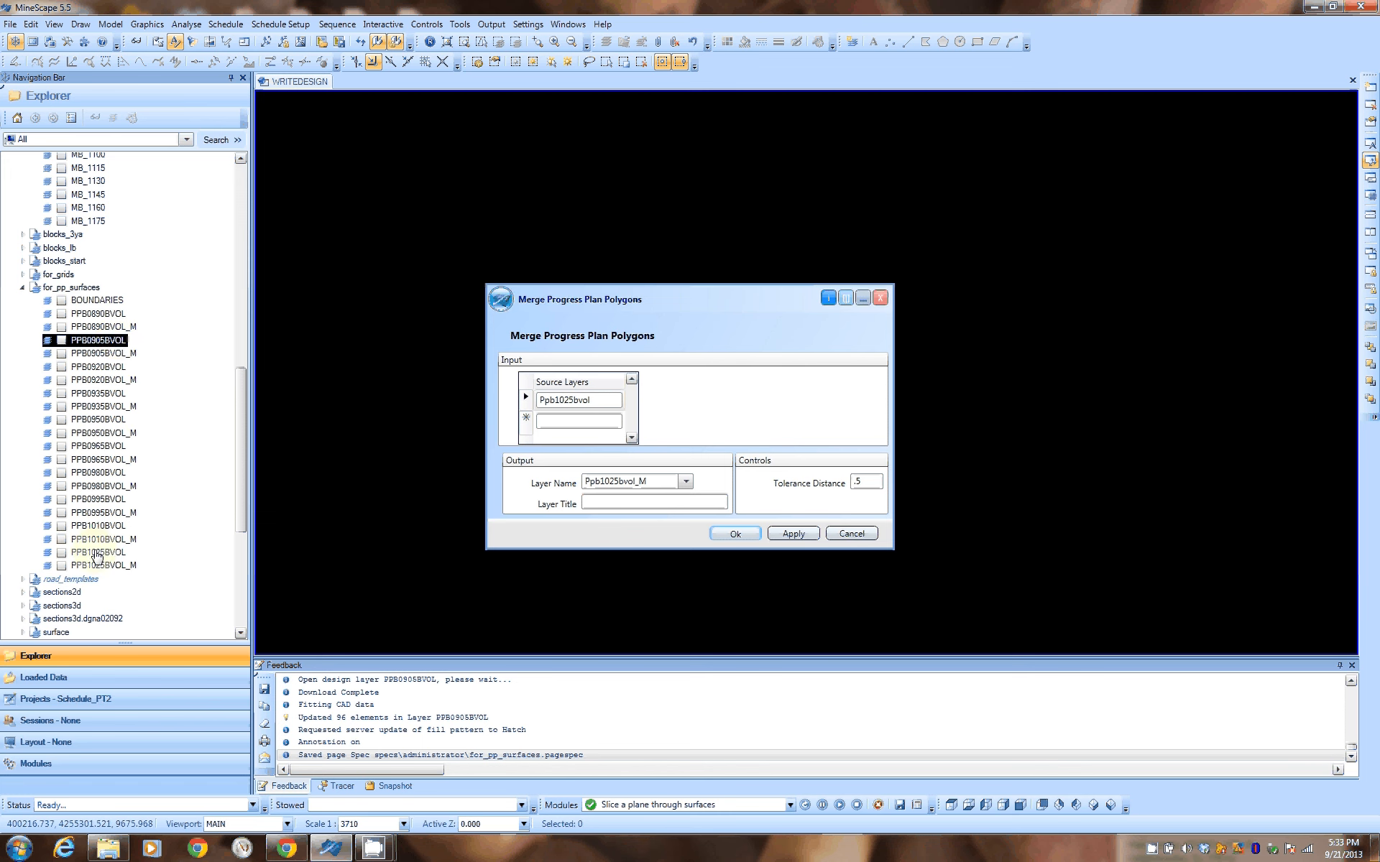
Open layer PPB1025BVOL for editing and place the merge form clear of its progress polygons
{"action": "left_click", "coordinate": [79, 553]}
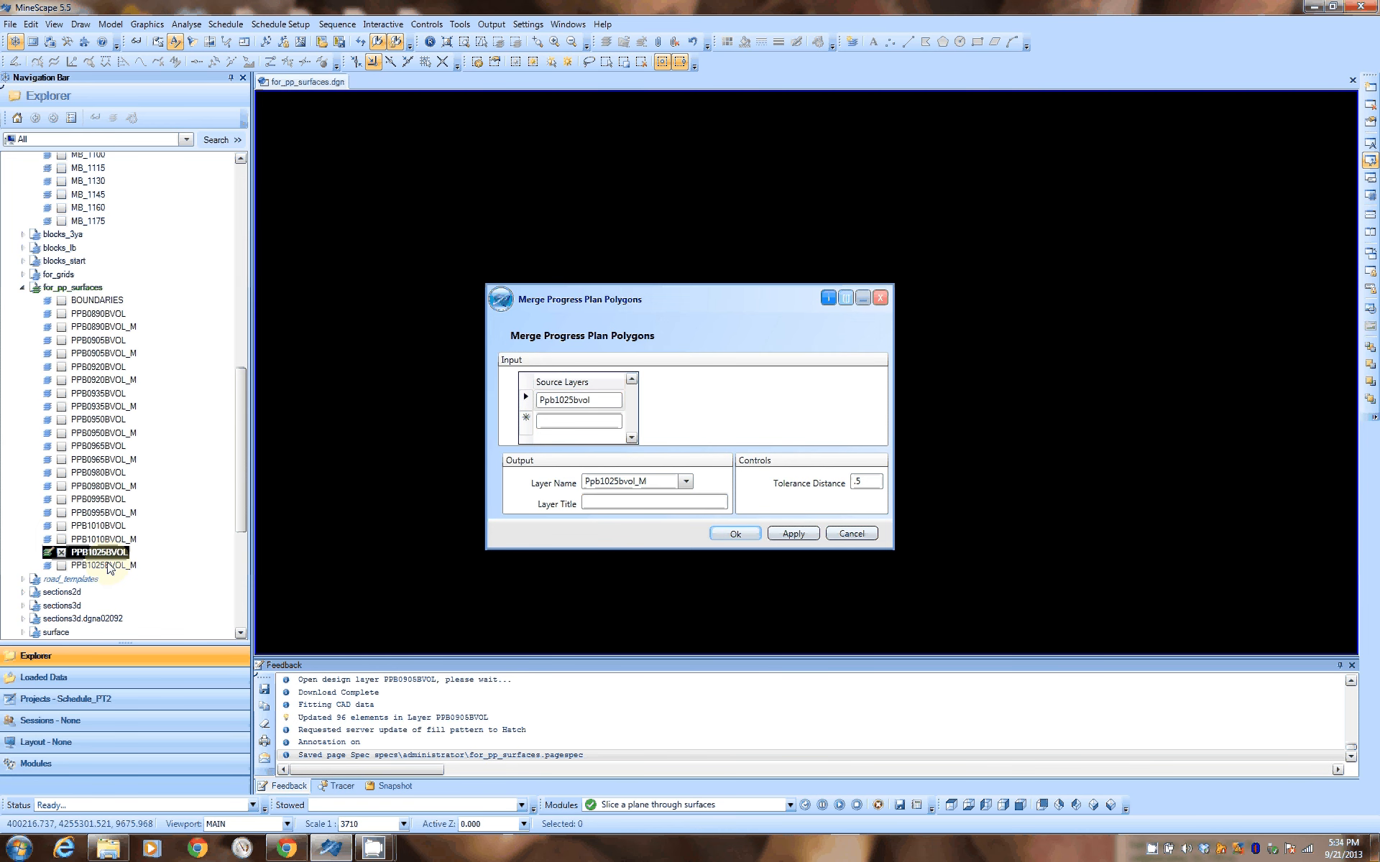
{"action": "left_click_drag", "start_coordinate": [682, 302], "coordinate": [972, 190]}
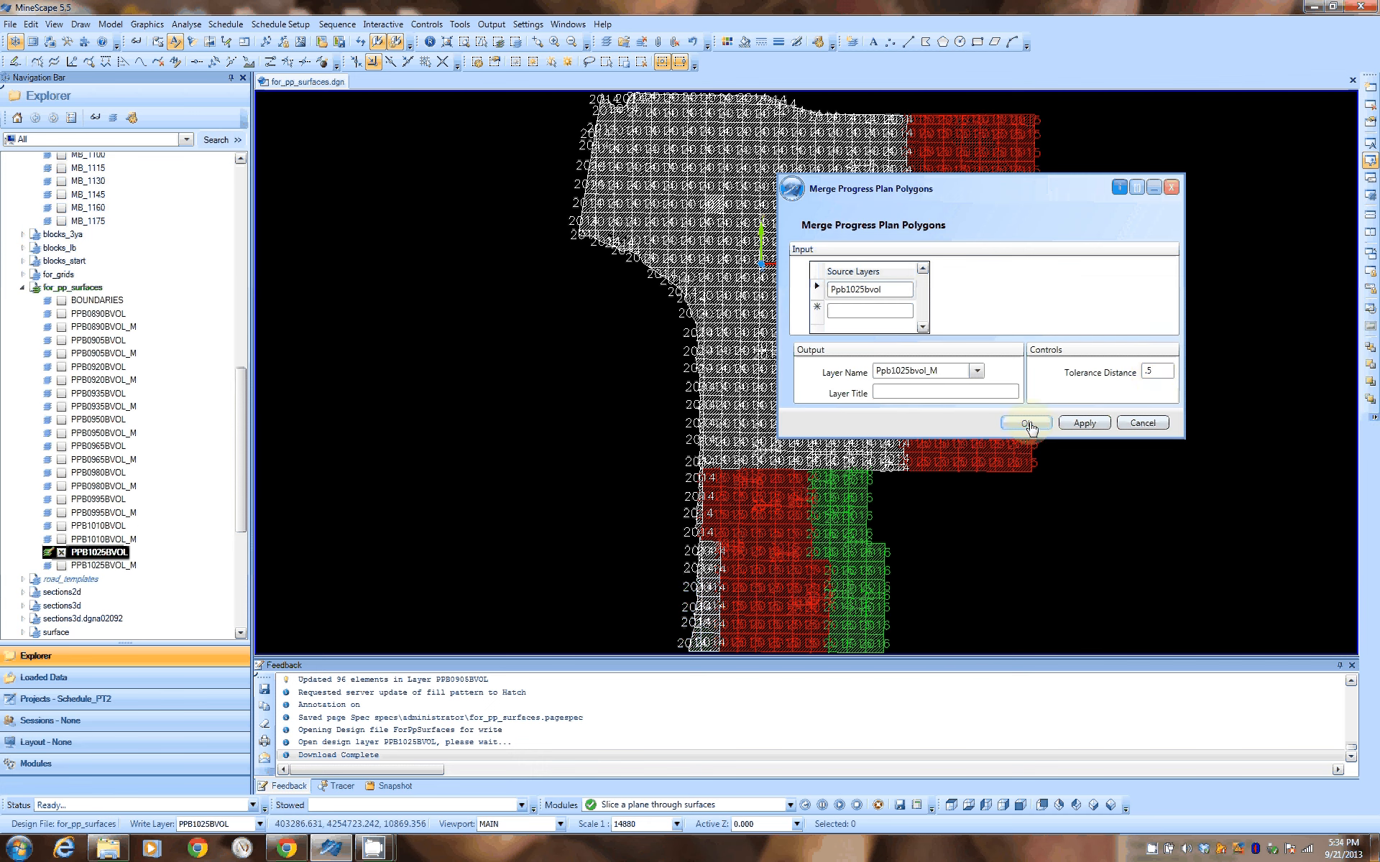
{"action": "left_click", "coordinate": [1087, 425]}
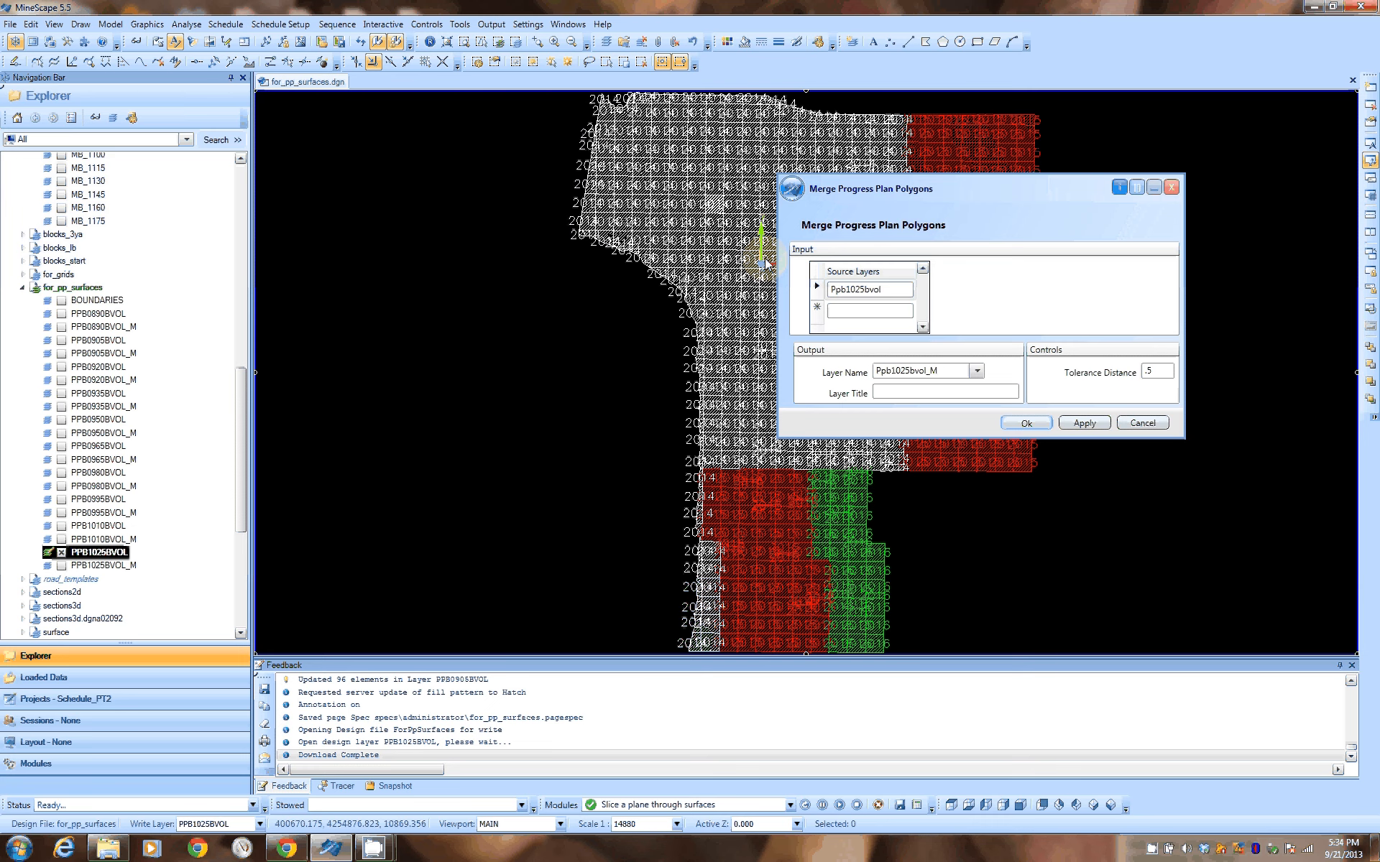
{"action": "middle_click_drag", "start_coordinate": [717, 223], "coordinate": [536, 227]}
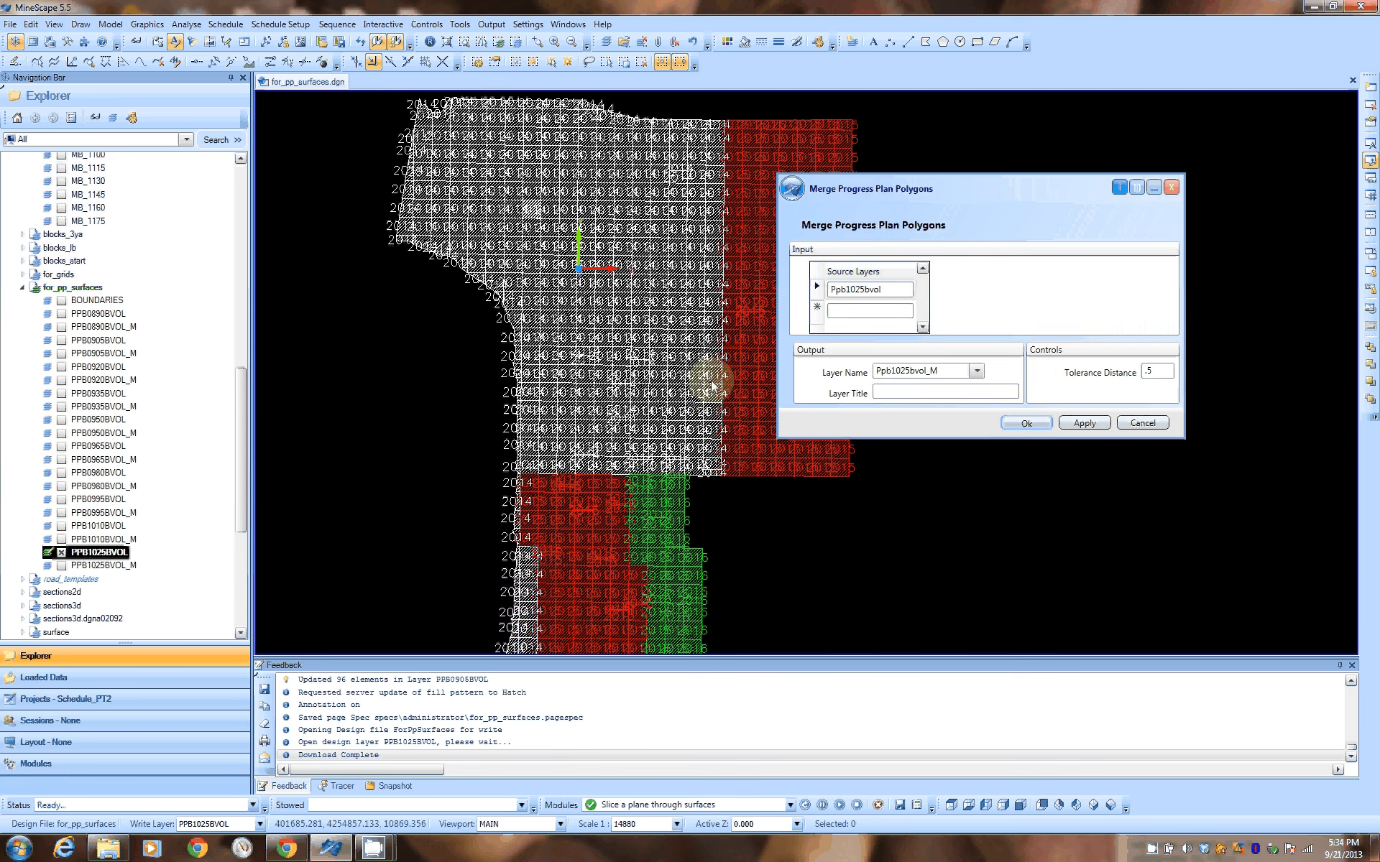
Select a single 2014 block polygon in layer PPB1025BVOL and run the Expand Polygon operation on it
{"action": "left_click", "coordinate": [616, 340]}
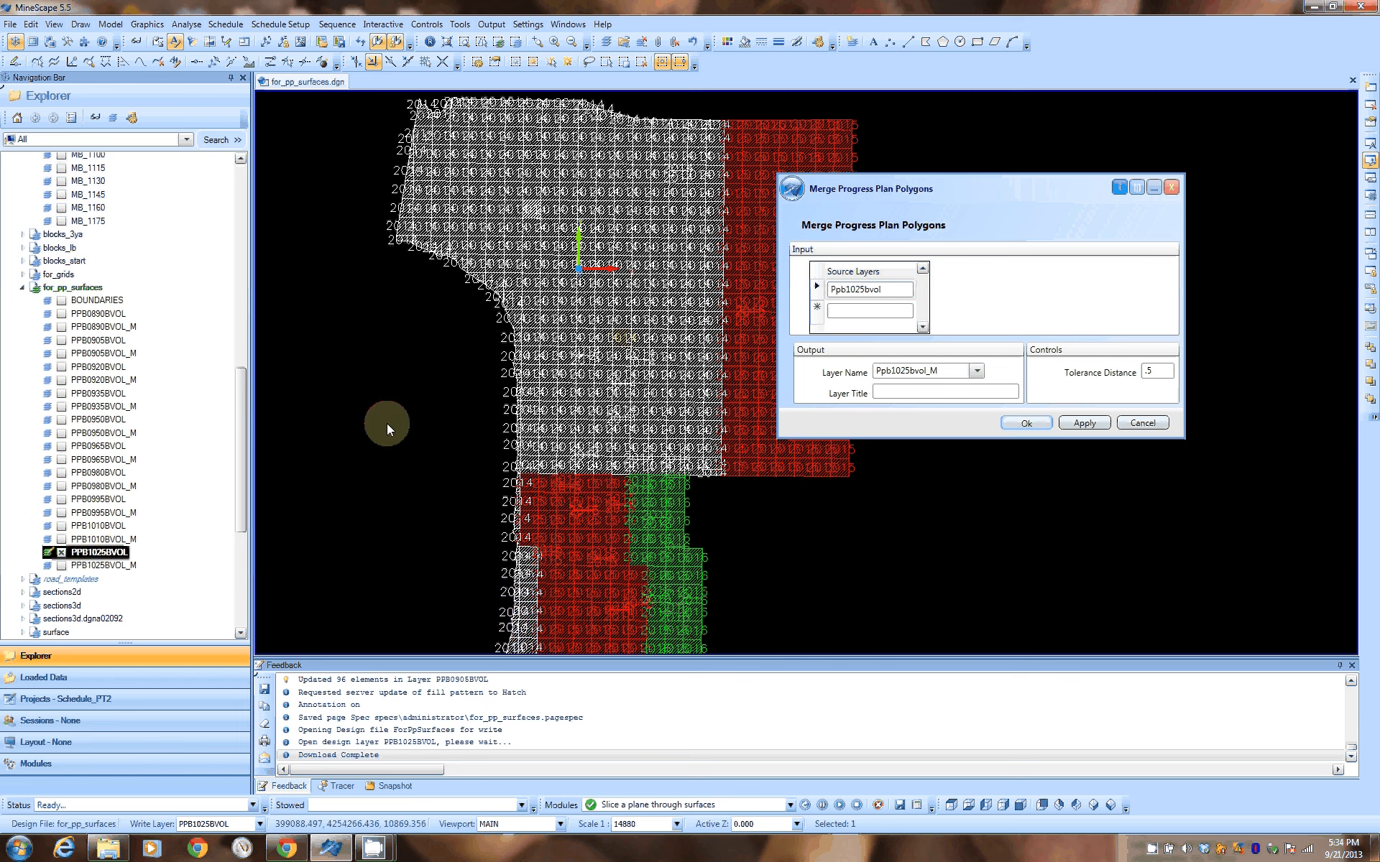
{"action": "left_click", "coordinate": [80, 24]}
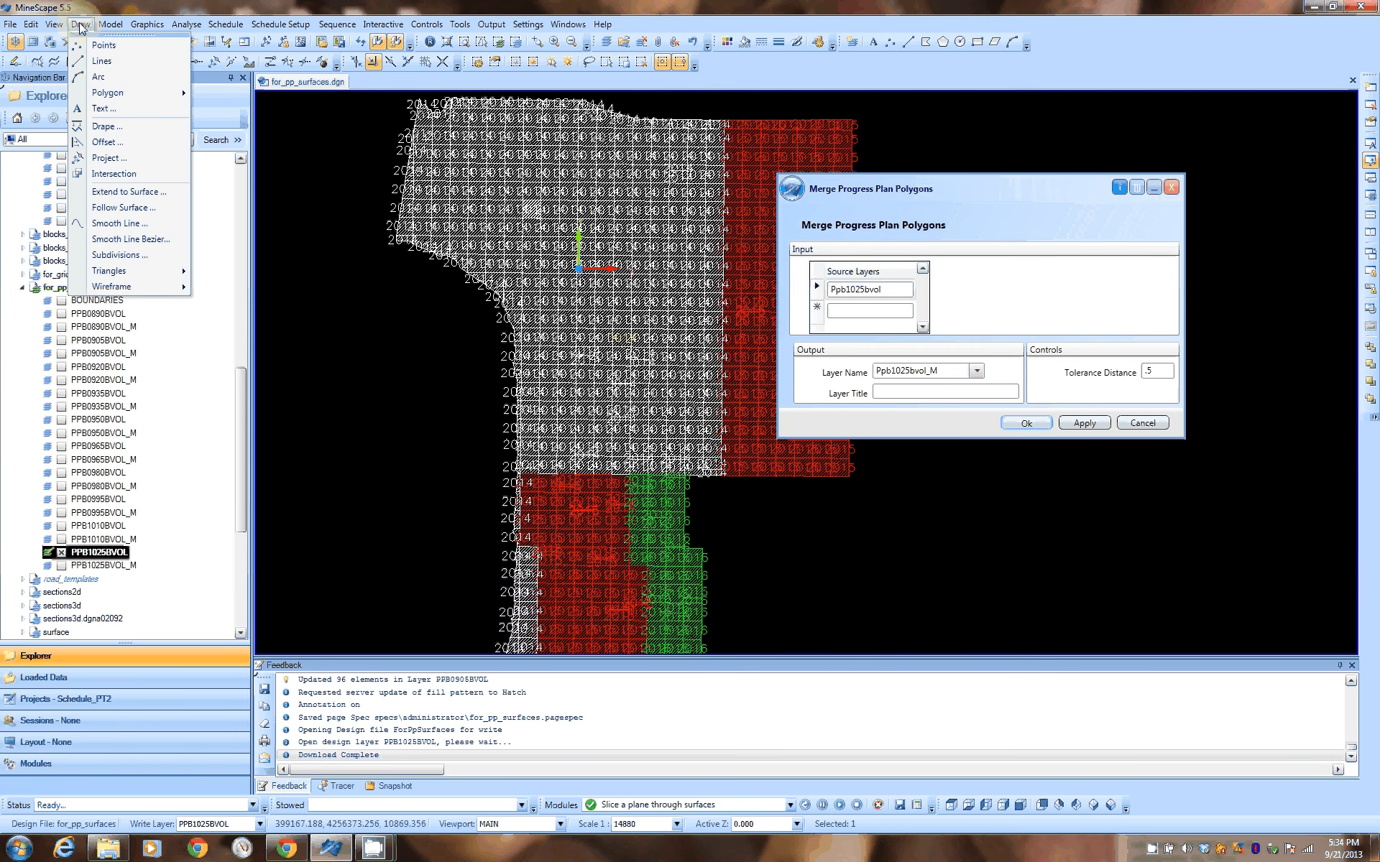
{"action": "mouse_move", "coordinate": [130, 101]}
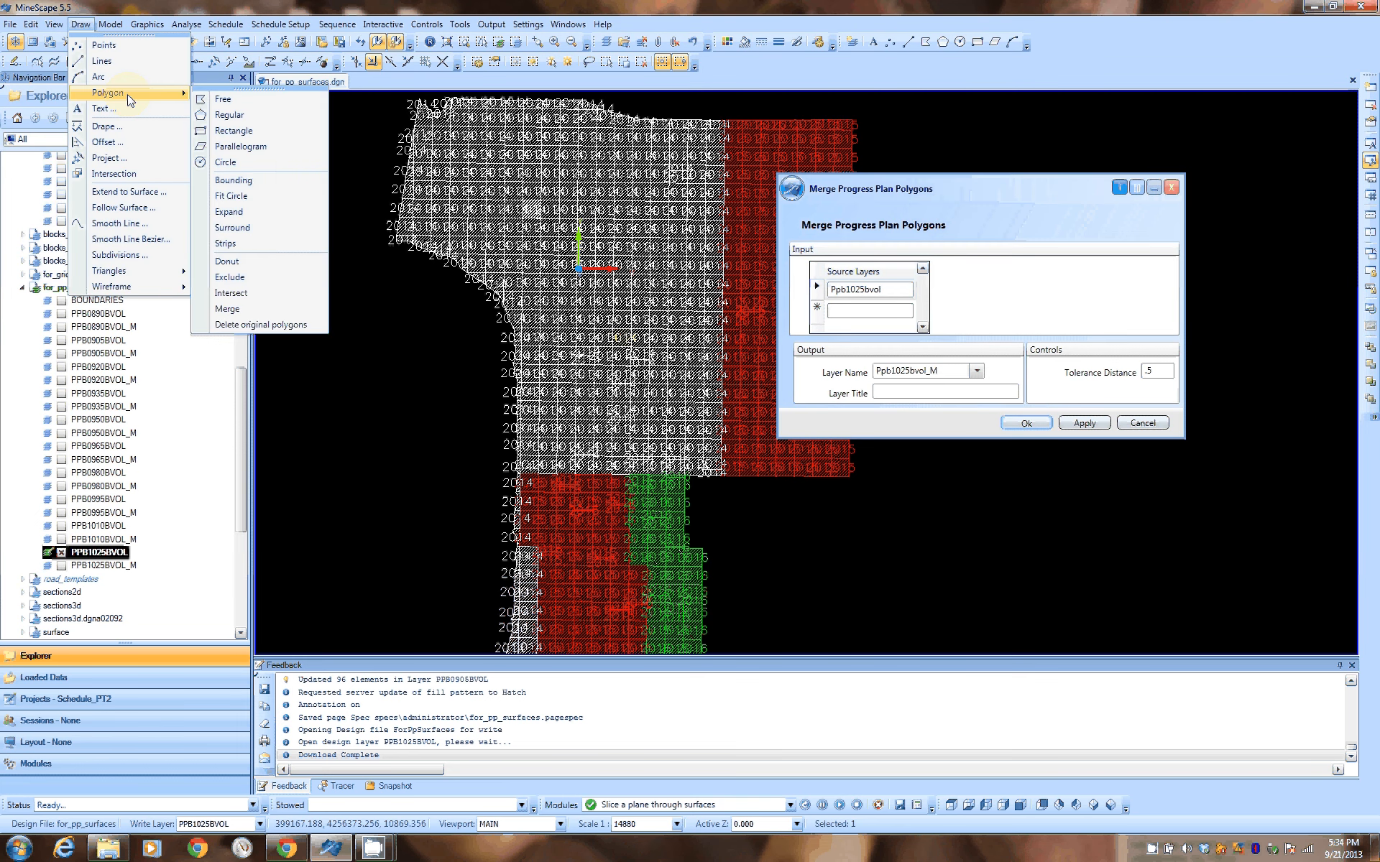
{"action": "left_click", "coordinate": [229, 212]}
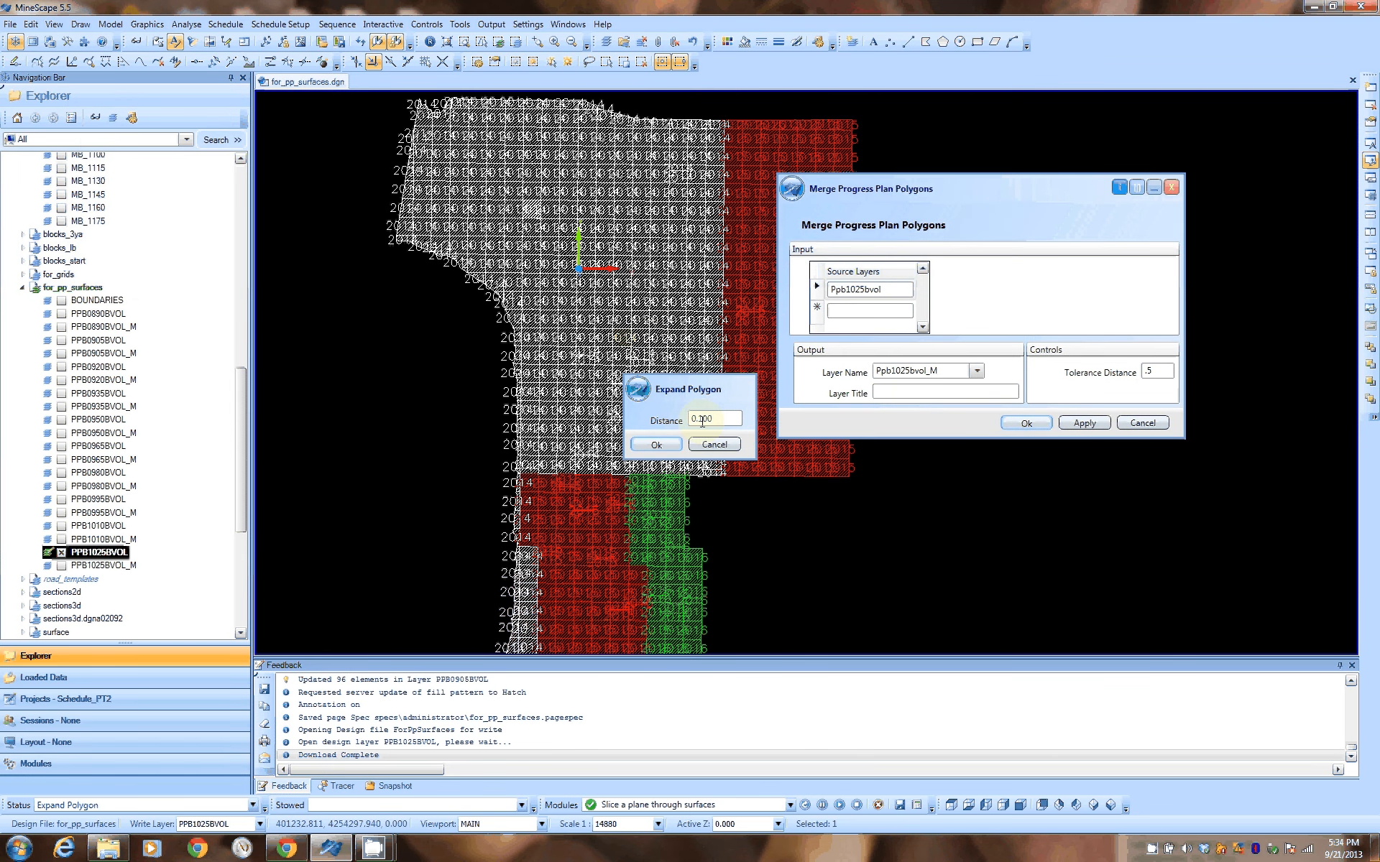
{"action": "left_click", "coordinate": [656, 445]}
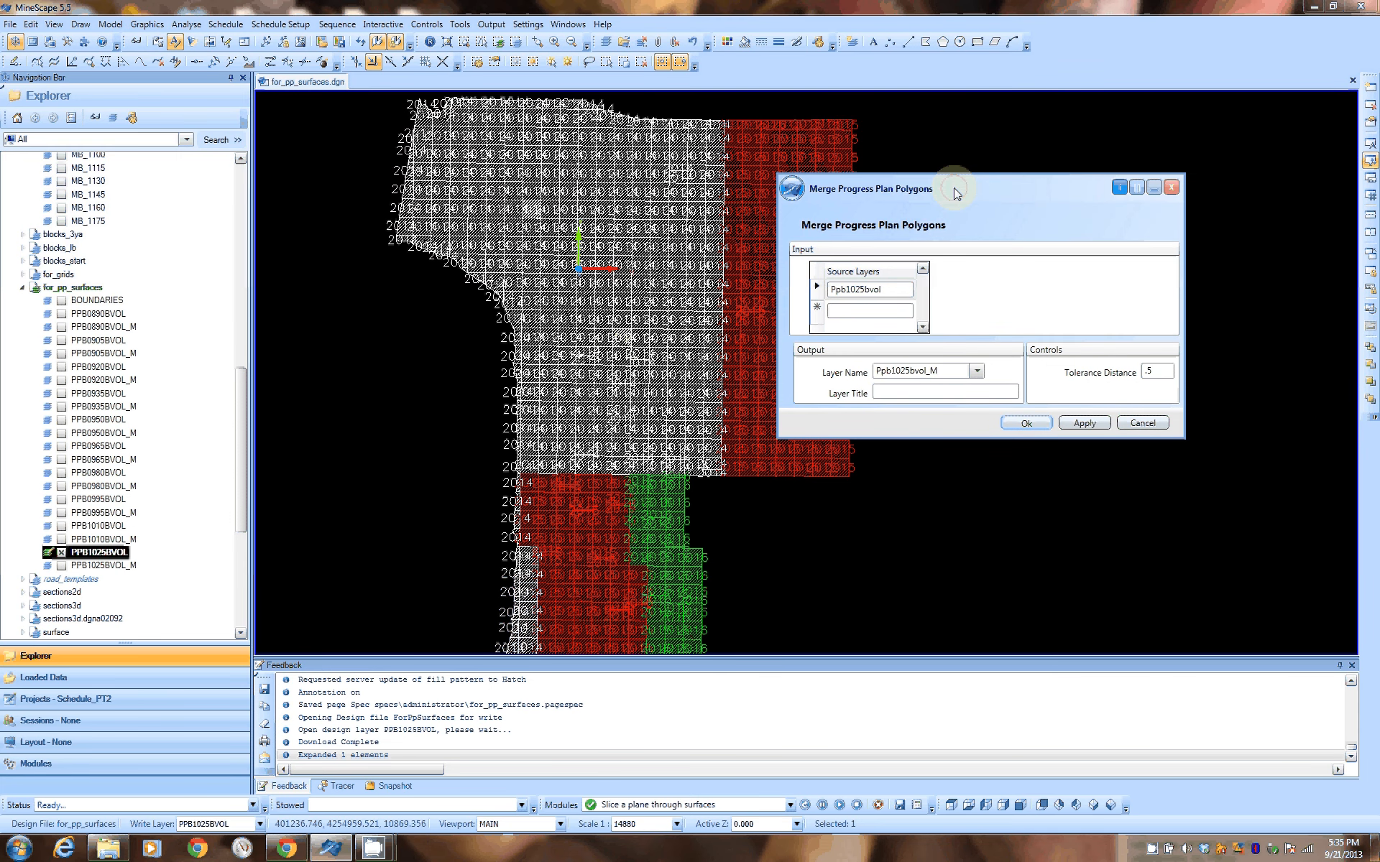
{"action": "left_click", "coordinate": [1032, 425]}
{"action": "left_click", "coordinate": [606, 341]}
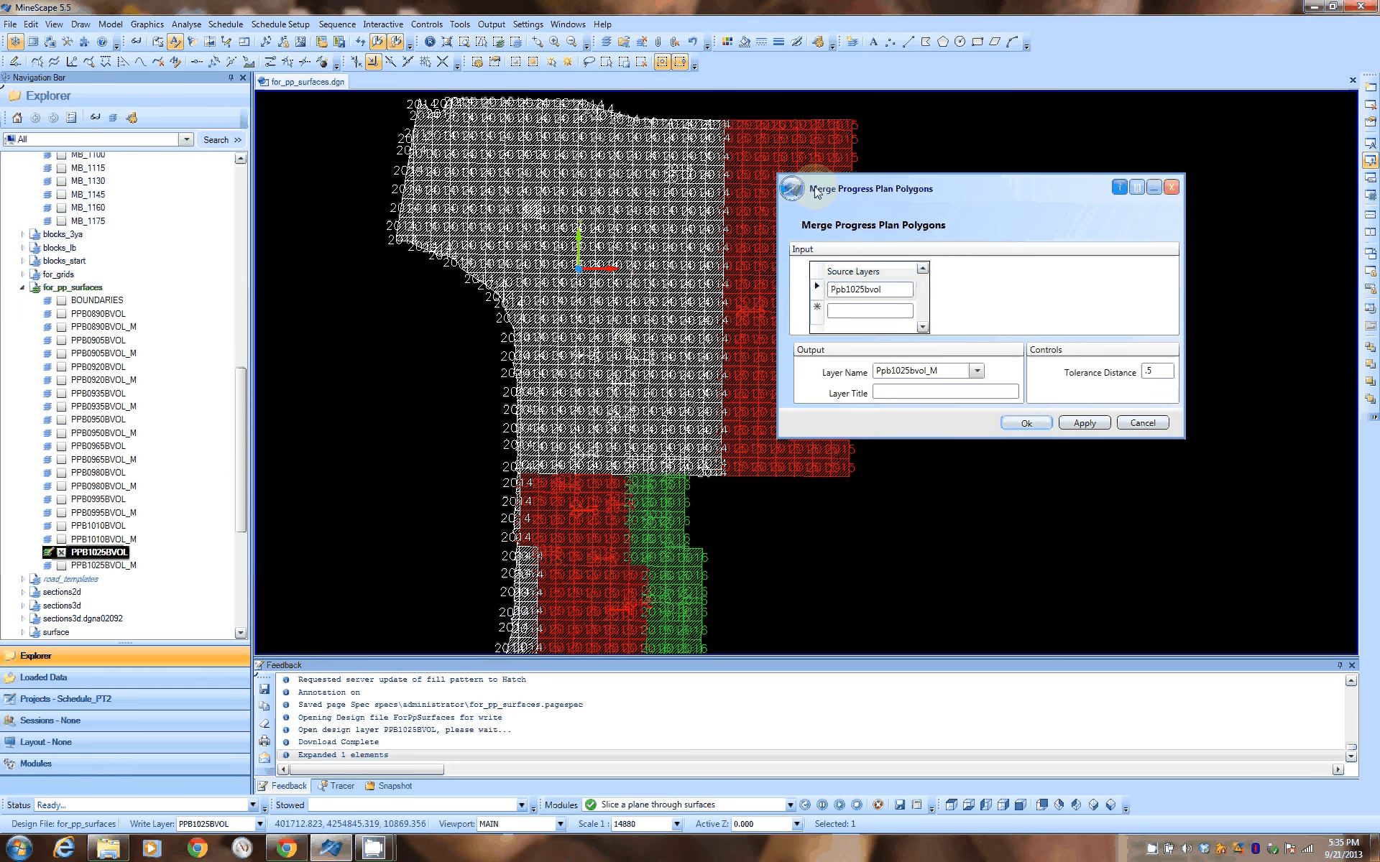
{"action": "left_click", "coordinate": [760, 359]}
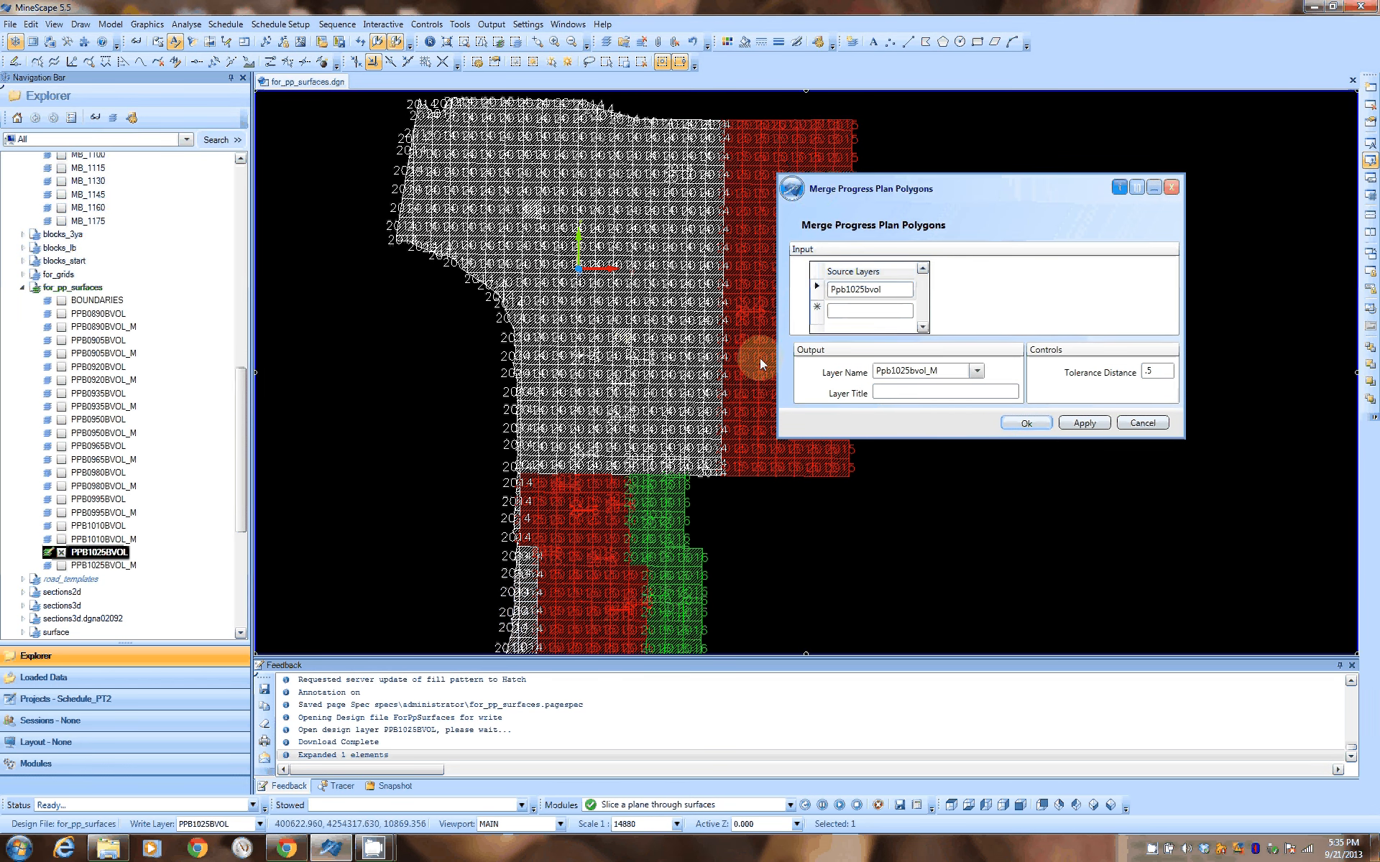
Close layer PPB1025BVOL, display PPB1025BVOL_M instead, and examine the merged polygons of each yearly period
{"action": "left_click", "coordinate": [61, 552]}
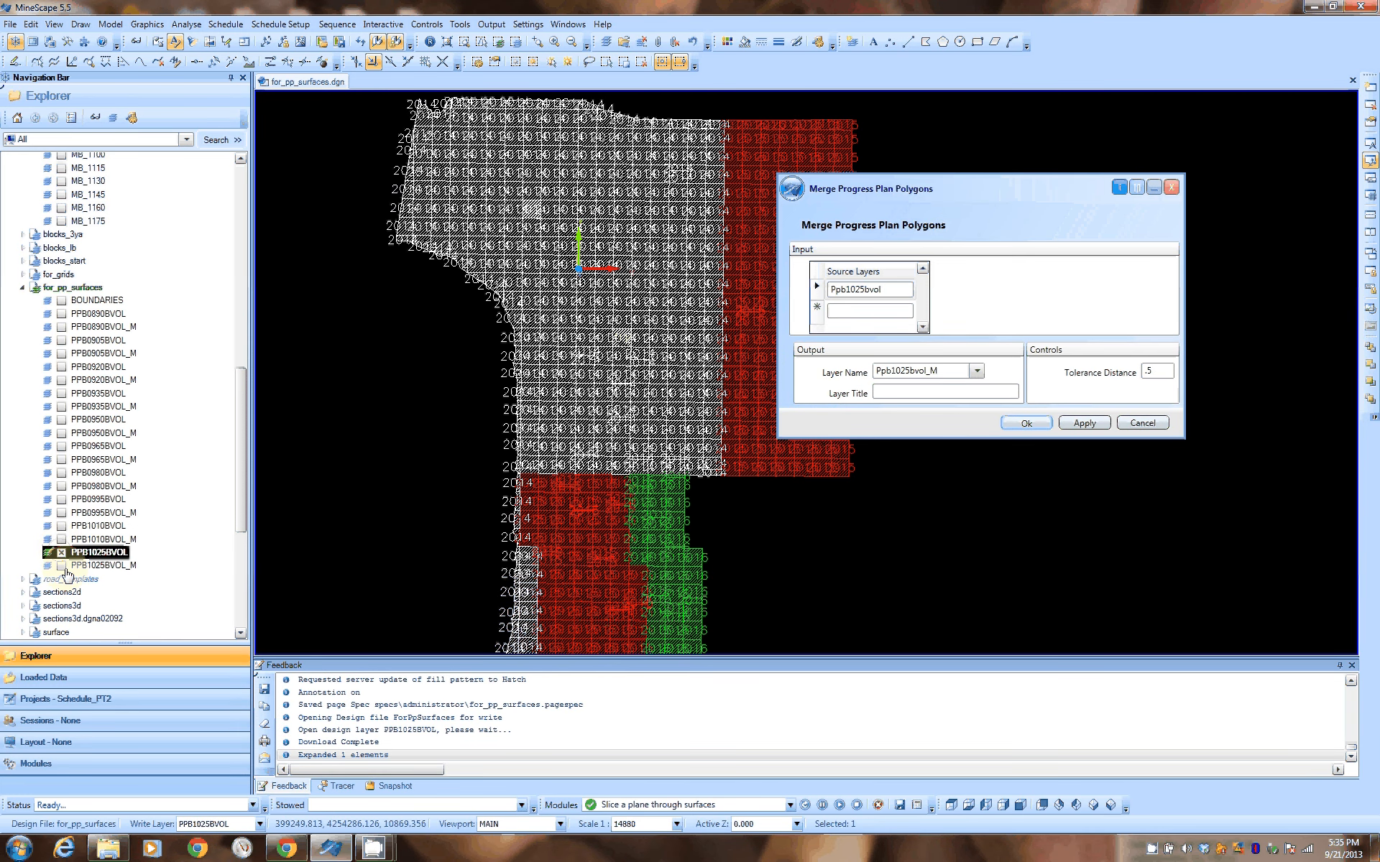
{"action": "left_click", "coordinate": [62, 566]}
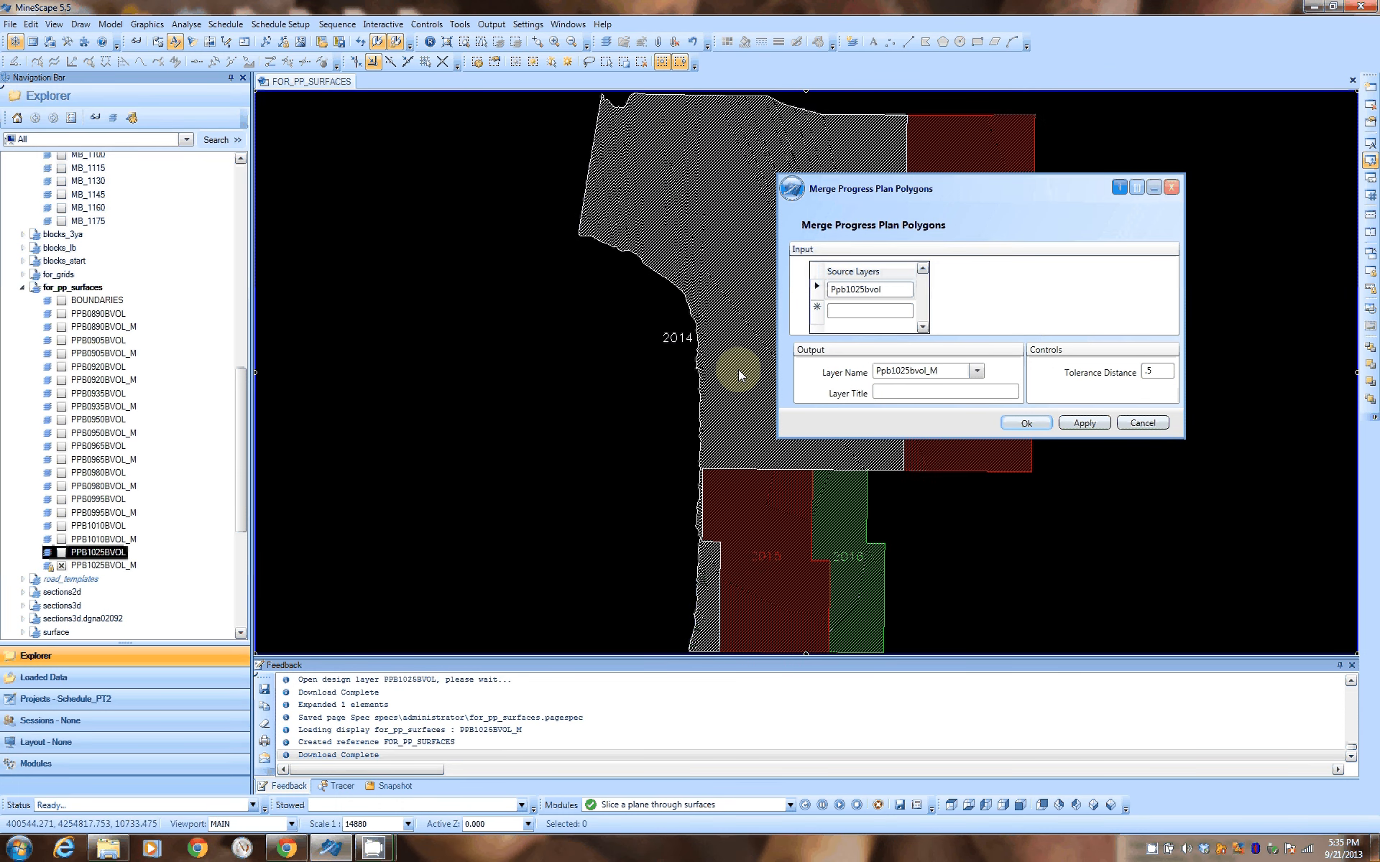
{"action": "middle_click_drag", "start_coordinate": [739, 369], "coordinate": [446, 404]}
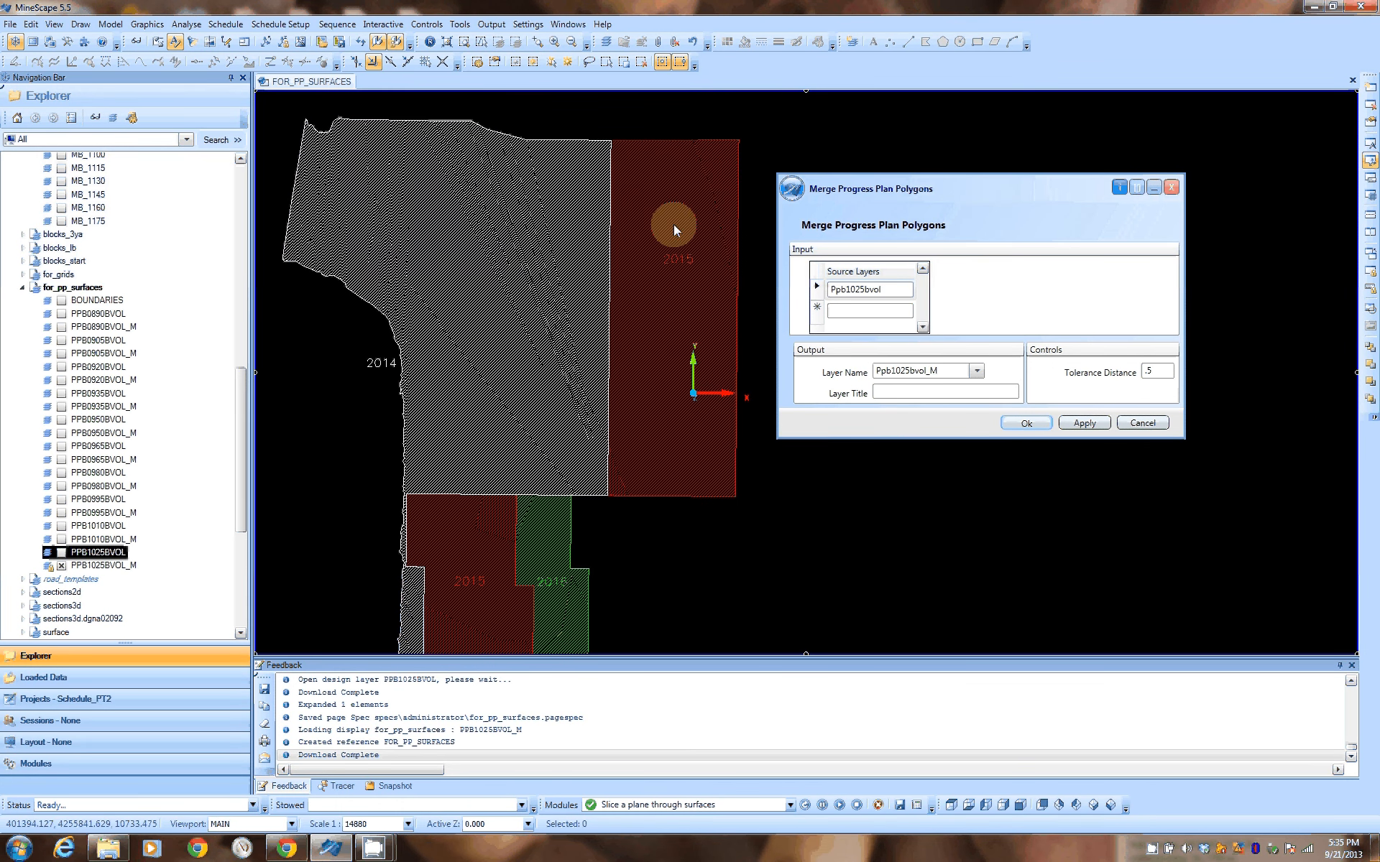
{"action": "middle_click_drag", "start_coordinate": [503, 529], "coordinate": [523, 287]}
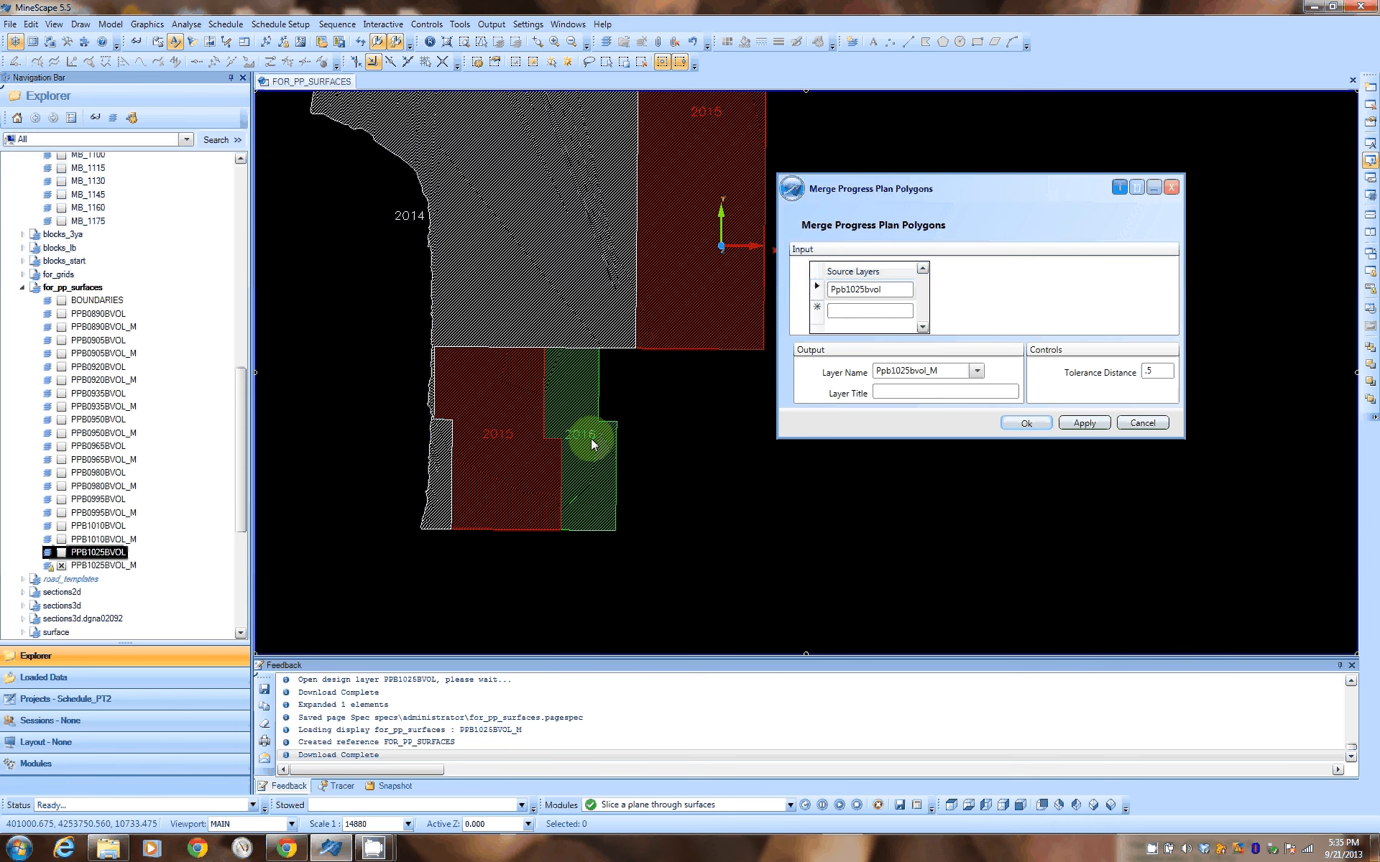
{"action": "mouse_move", "coordinate": [593, 443]}
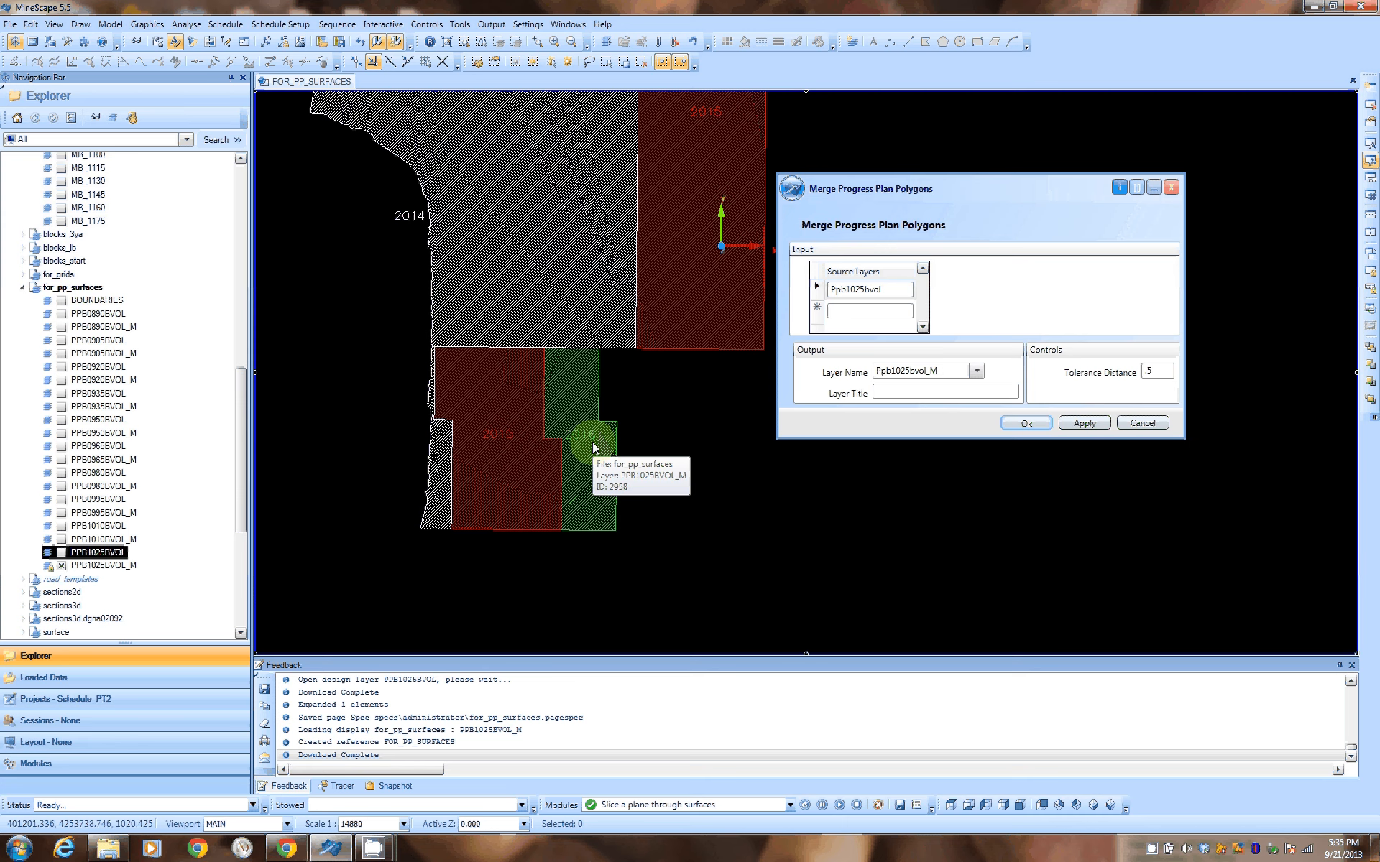
{"action": "middle_click_drag", "start_coordinate": [622, 240], "coordinate": [620, 348]}
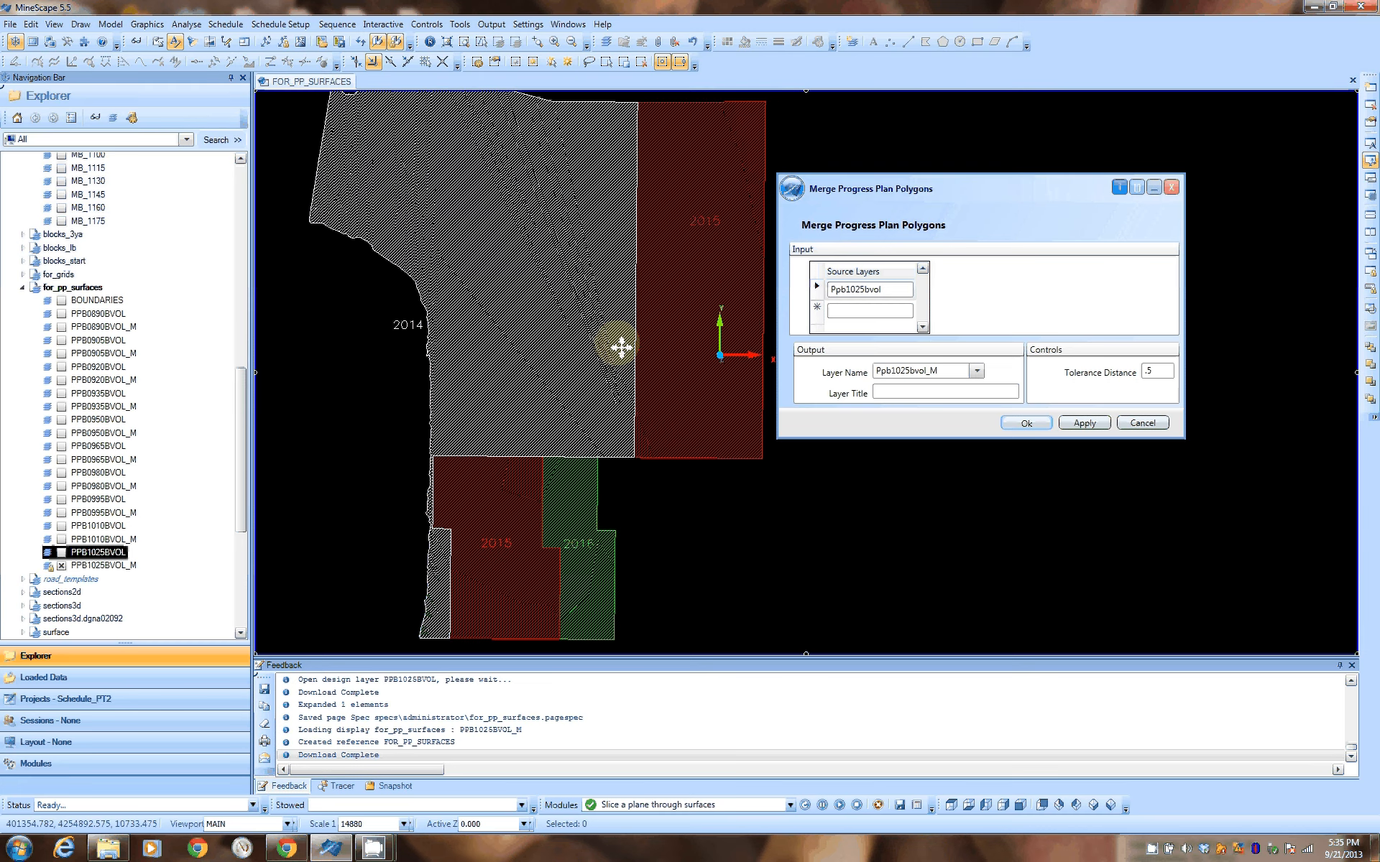